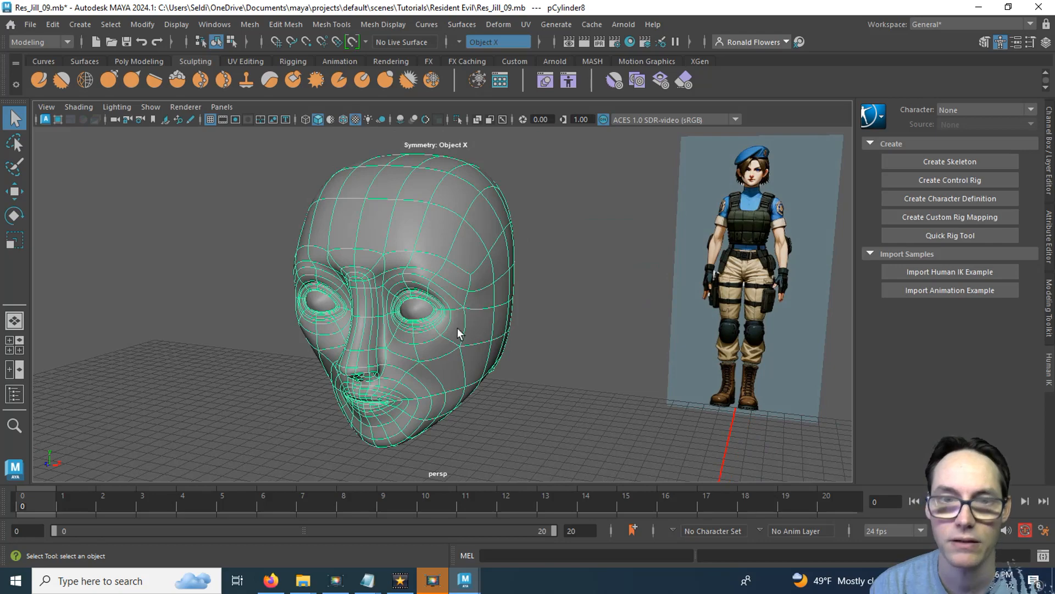
Step: Save the scene as a new file named Res_Jill_10.mb
{"action": "mouse_move", "coordinate": [460, 334]}
{"action": "left_mouse_down", "text": "alt"}
{"action": "mouse_move", "coordinate": [285, 325]}
{"action": "mouse_move", "coordinate": [476, 322]}
{"action": "left_mouse_up", "text": "alt"}
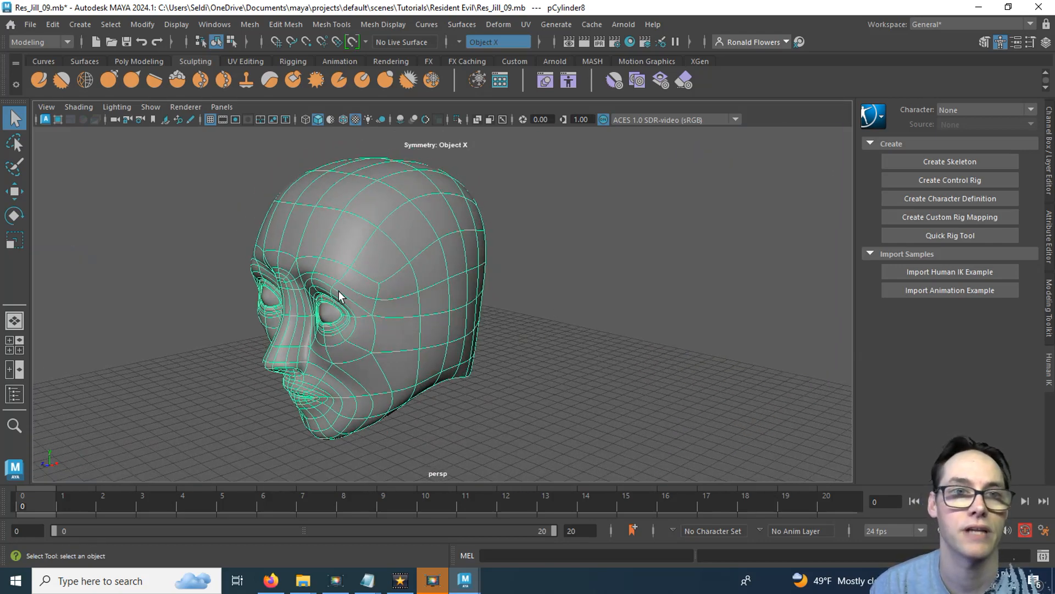
{"action": "left_click", "coordinate": [29, 25]}
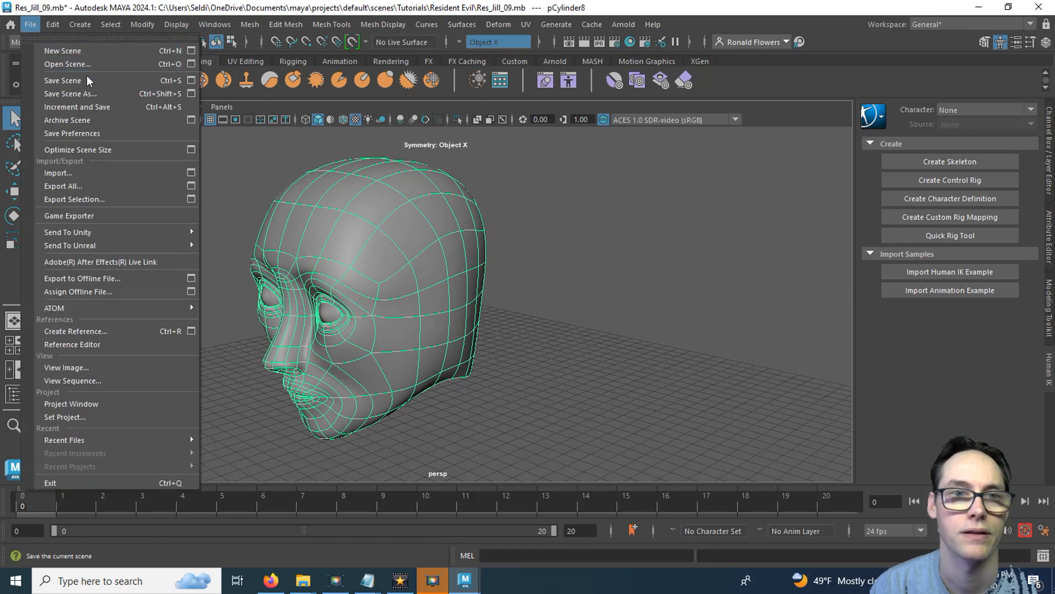
{"action": "left_click", "coordinate": [96, 93]}
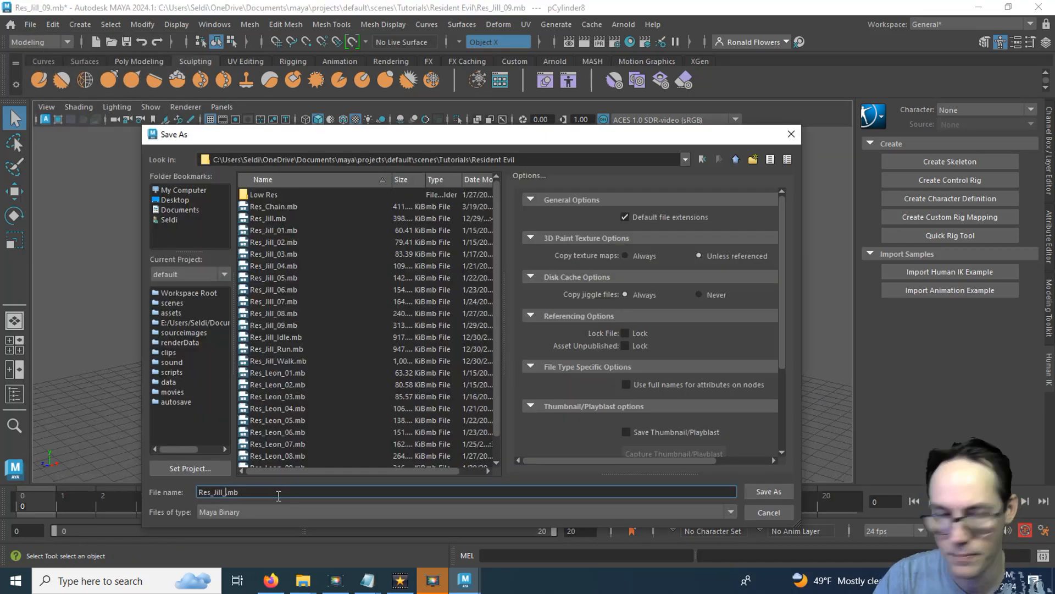
{"action": "type", "text": "10"}
{"action": "key", "text": "Return"}
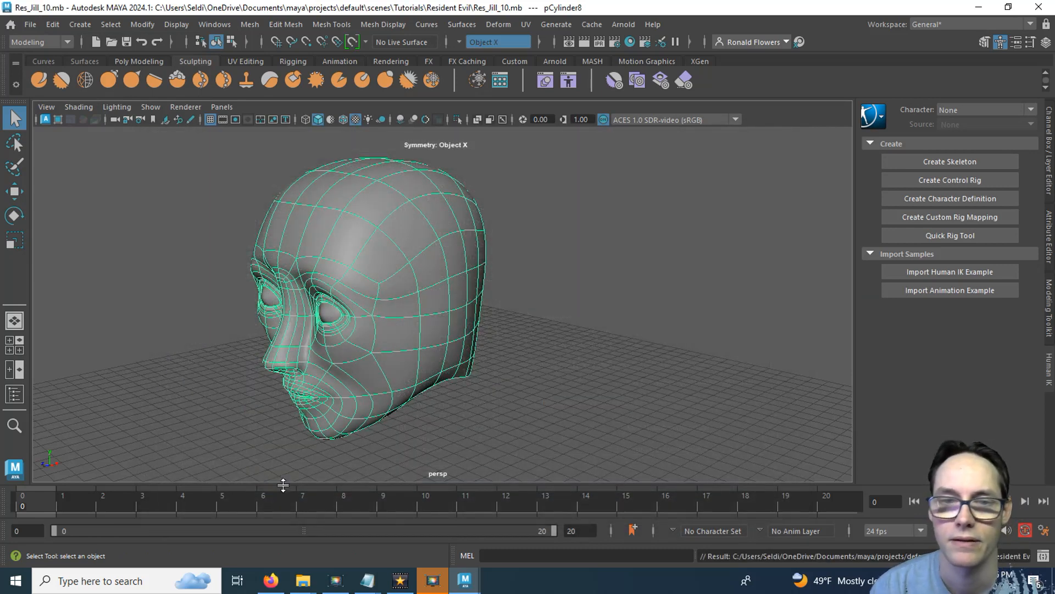
Step: Turn off the head's smooth mesh preview and show the reference ear area in the side view
{"action": "left_click_drag", "start_coordinate": [463, 346], "coordinate": [399, 288], "text": "alt"}
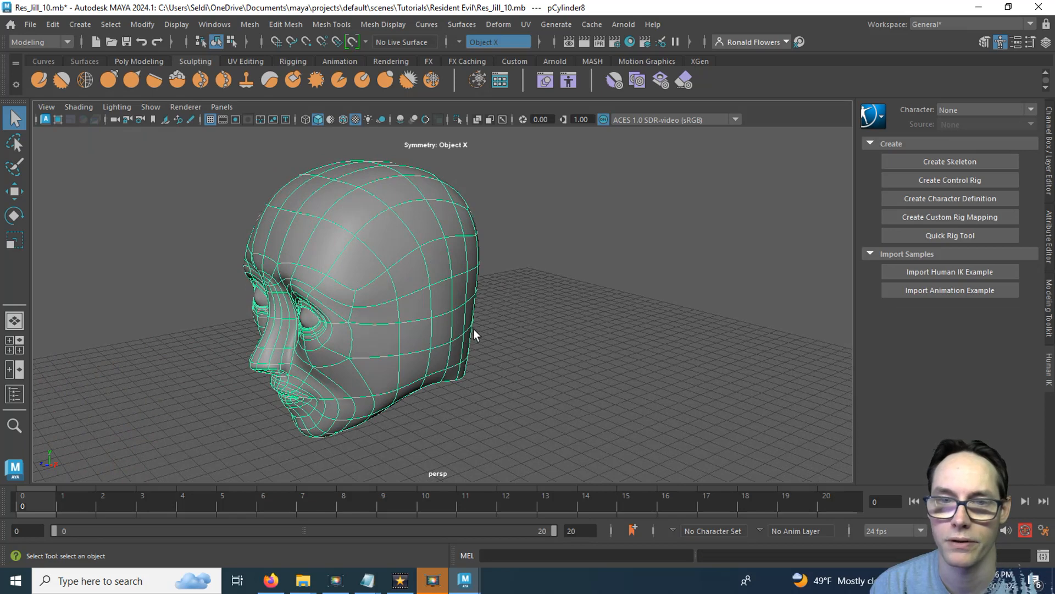
{"action": "key", "text": "1"}
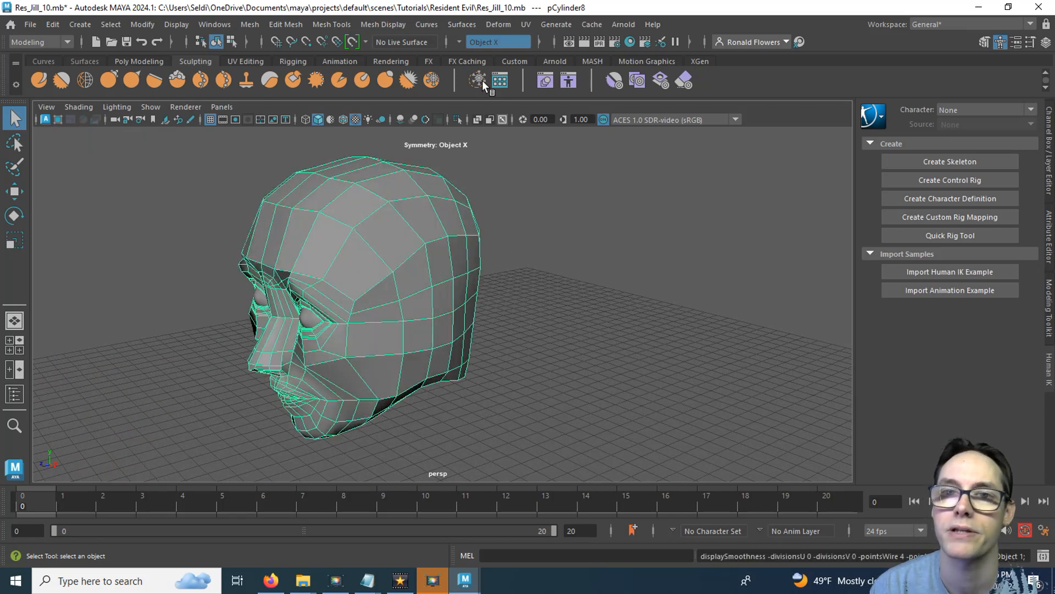
{"action": "left_click", "coordinate": [457, 42]}
{"action": "left_click", "coordinate": [456, 43]}
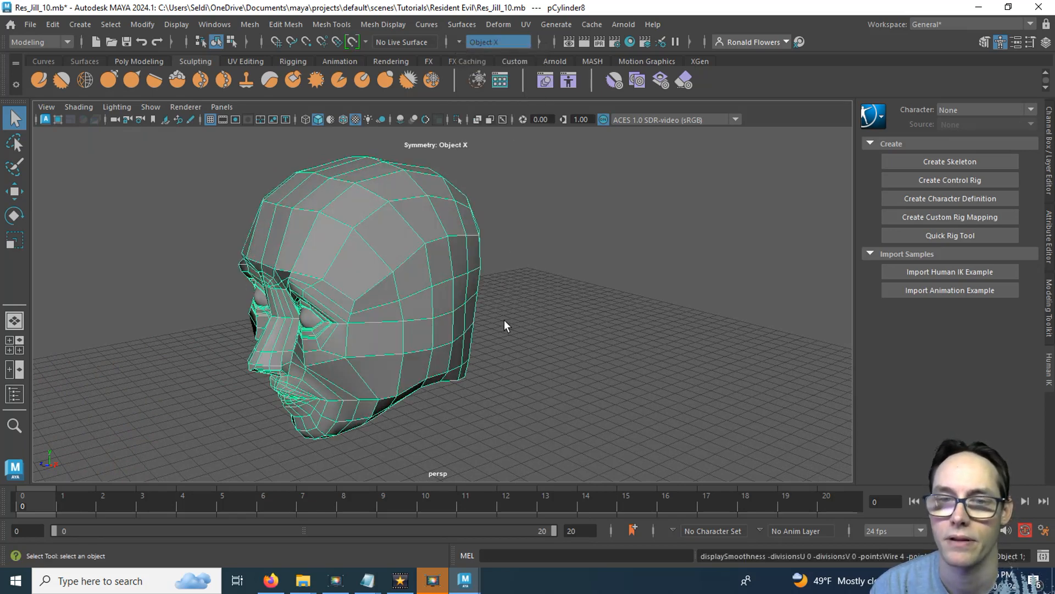
{"action": "key", "text": "space"}
{"action": "key", "text": "space"}
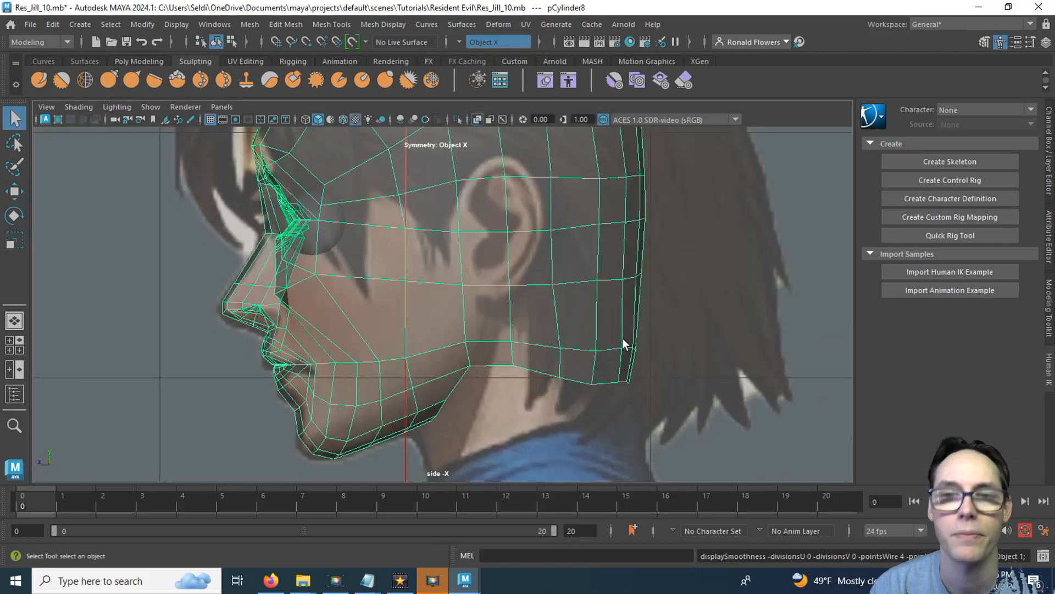
{"action": "scroll", "coordinate": [517, 253], "scroll_direction": "up", "scroll_amount": 5}
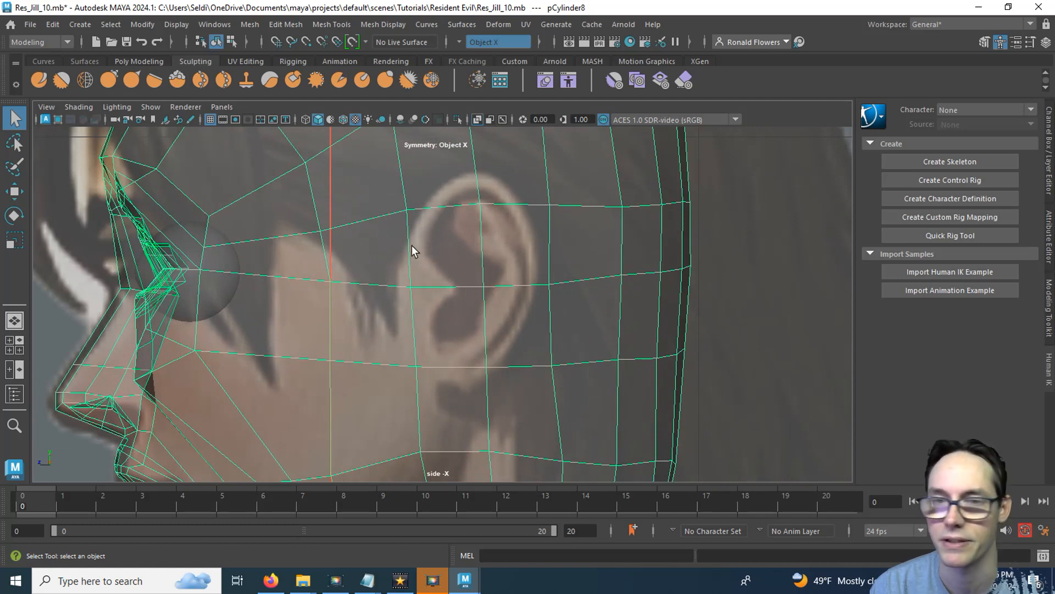
Step: Extrude the four head faces covering the reference ear and scale them slightly inward to form an inset
{"action": "right_click_drag", "start_coordinate": [513, 190], "coordinate": [505, 222]}
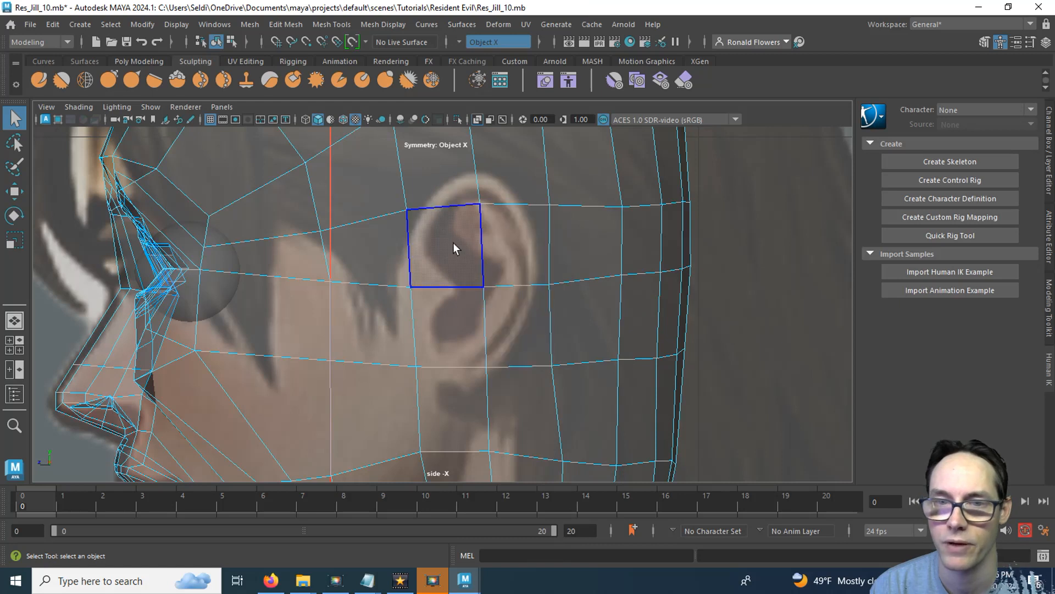
{"action": "left_click_drag", "start_coordinate": [508, 317], "coordinate": [516, 324]}
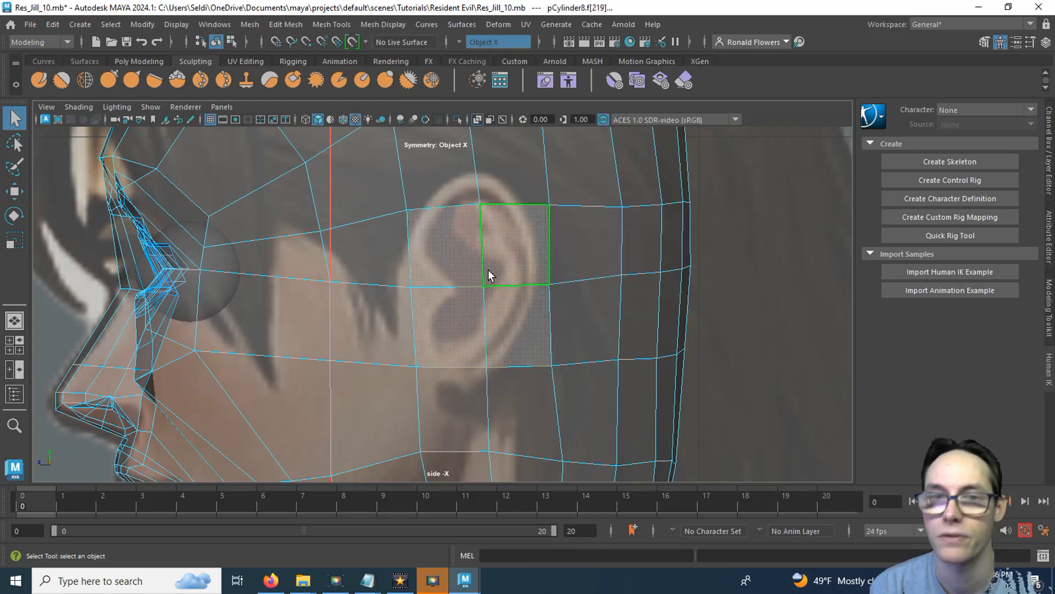
{"action": "left_click", "coordinate": [135, 64]}
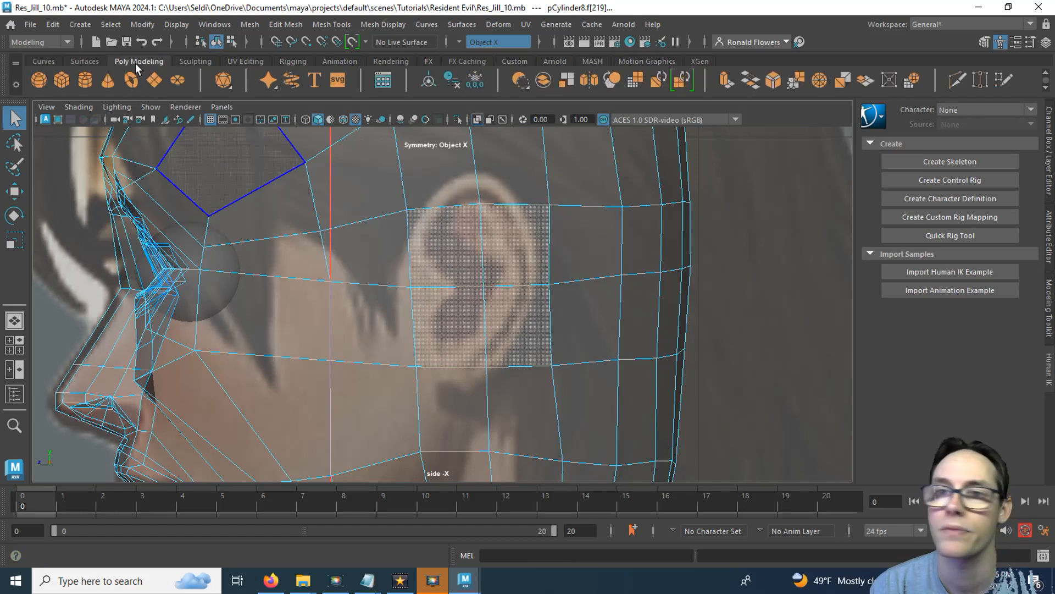
{"action": "left_click", "coordinate": [728, 82]}
{"action": "key", "text": "space"}
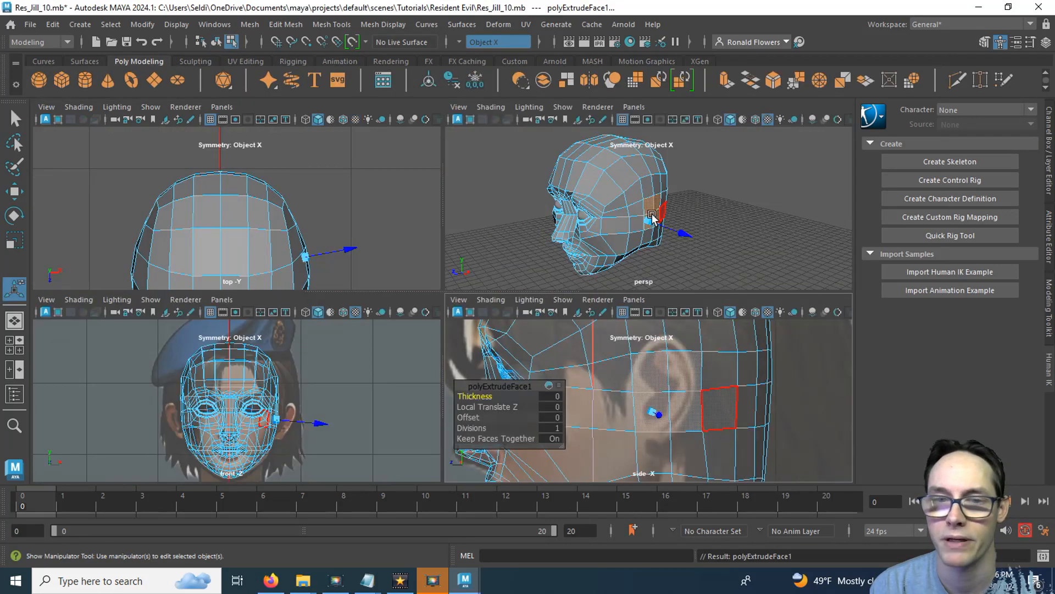
{"action": "key", "text": "space"}
{"action": "scroll", "coordinate": [541, 313], "scroll_direction": "up", "scroll_amount": 3}
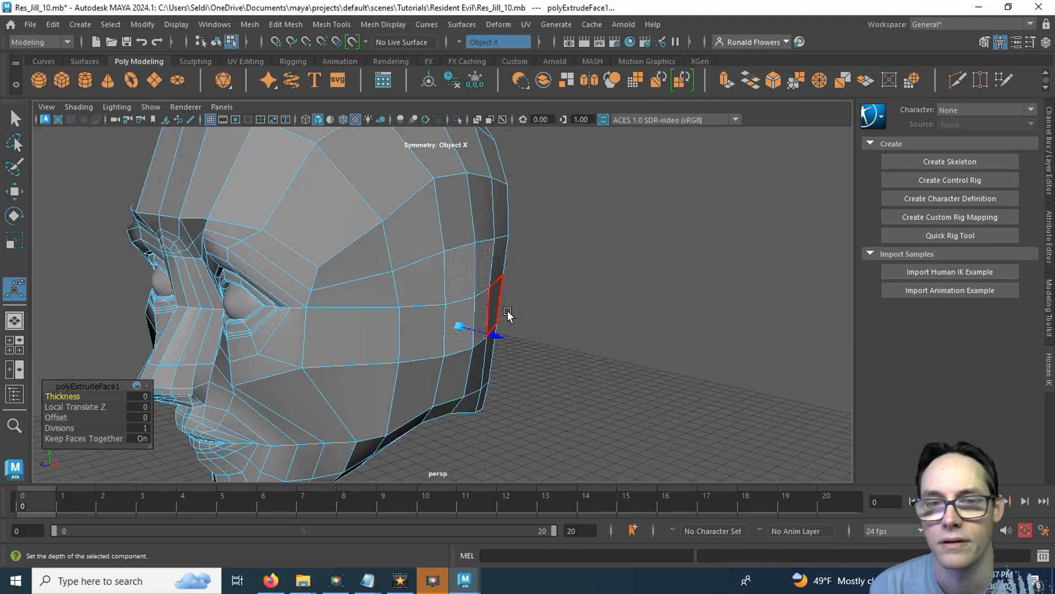
{"action": "left_click", "coordinate": [457, 326]}
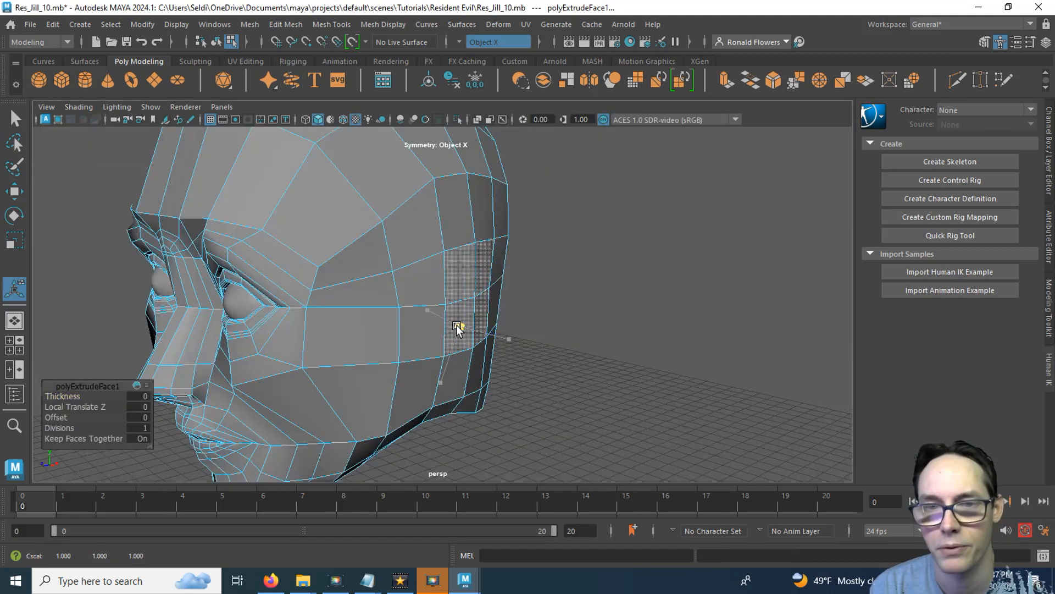
{"action": "left_click_drag", "start_coordinate": [457, 326], "coordinate": [540, 306]}
Step: Round the ear inset in the side view by moving its two upper corner vertices and lower back corner vertex inward
{"action": "key", "text": "space"}
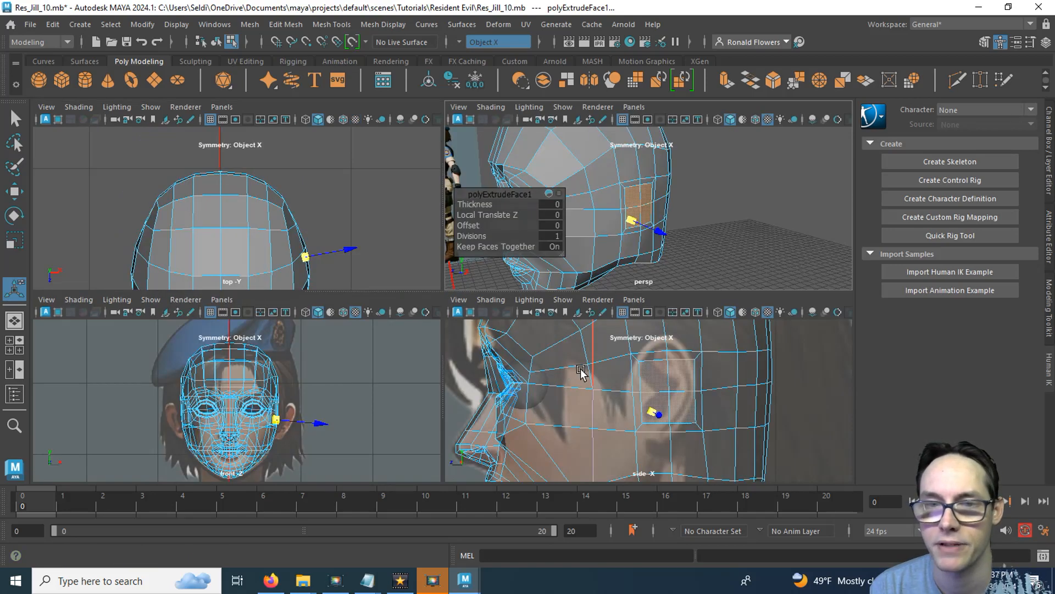
{"action": "key", "text": "space"}
{"action": "scroll", "coordinate": [483, 248], "scroll_direction": "up", "scroll_amount": 5}
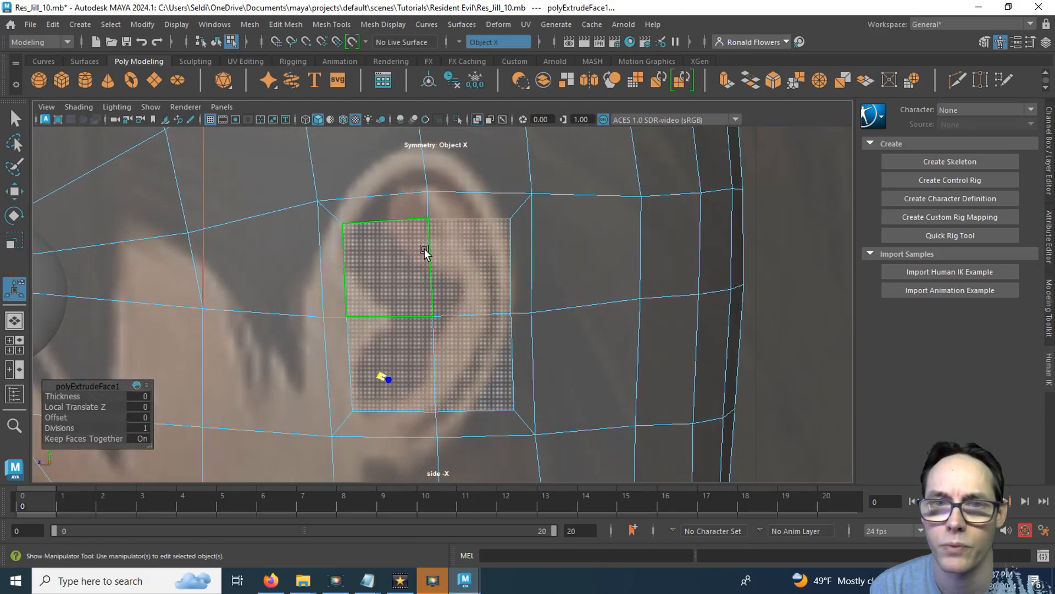
{"action": "right_click_drag", "start_coordinate": [404, 223], "coordinate": [337, 189]}
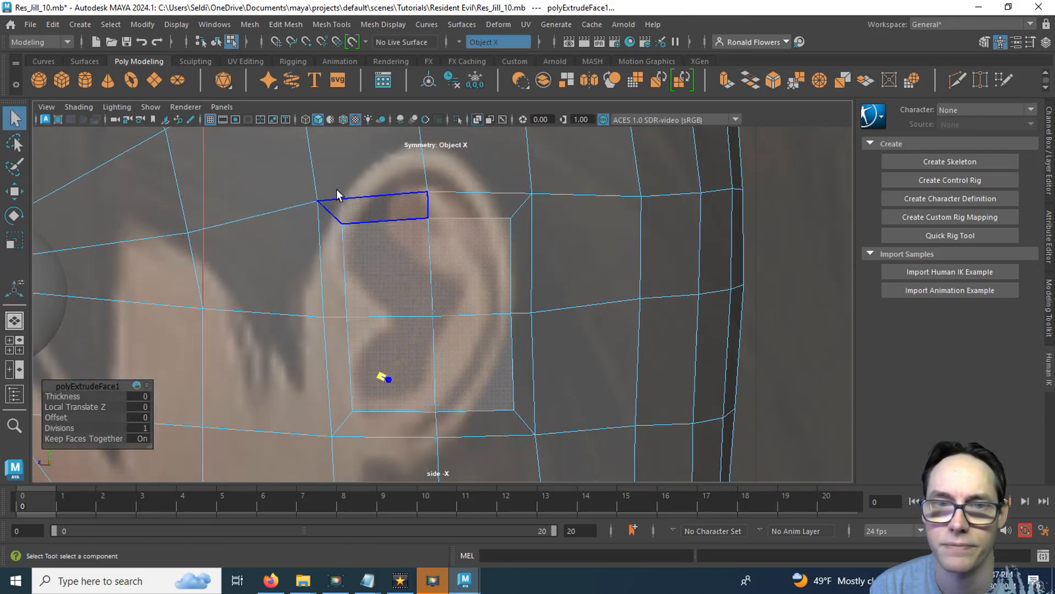
{"action": "key", "text": "F9"}
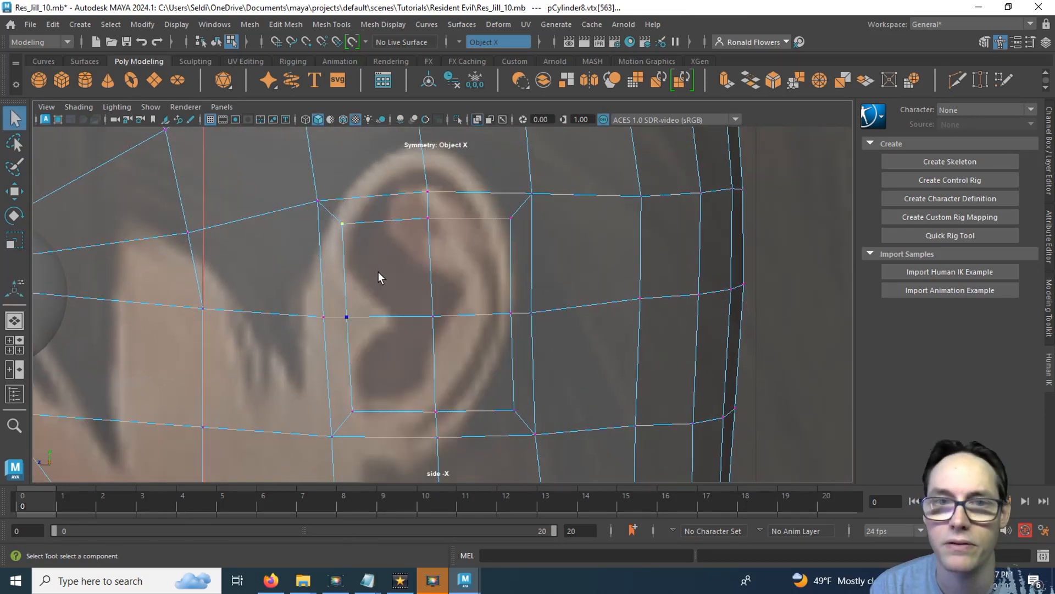
{"action": "key", "text": "w"}
{"action": "left_click_drag", "start_coordinate": [349, 225], "coordinate": [377, 255]}
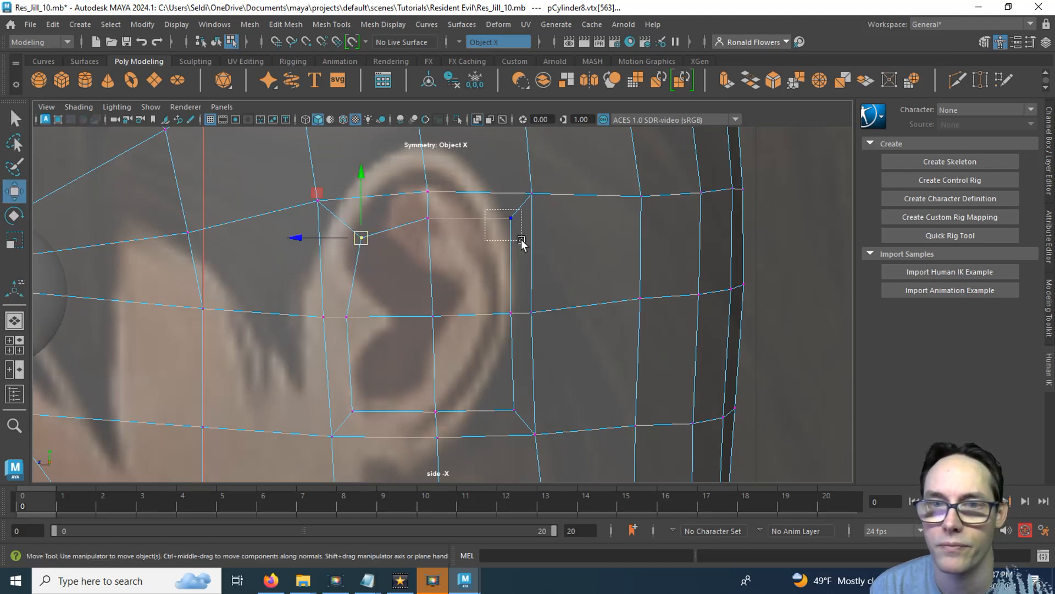
{"action": "left_click", "coordinate": [511, 219]}
{"action": "left_click_drag", "start_coordinate": [511, 220], "coordinate": [498, 238]}
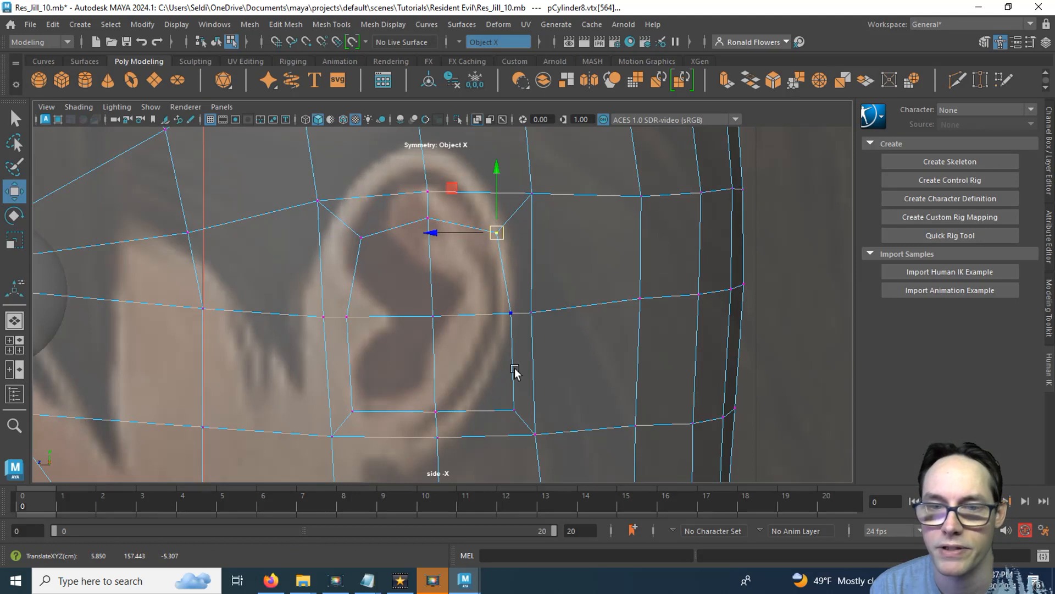
{"action": "left_click", "coordinate": [514, 409]}
{"action": "left_click_drag", "start_coordinate": [514, 409], "coordinate": [486, 397]}
Step: Try to move the ear inset's lower front corner vertex inward
{"action": "left_click", "coordinate": [357, 411]}
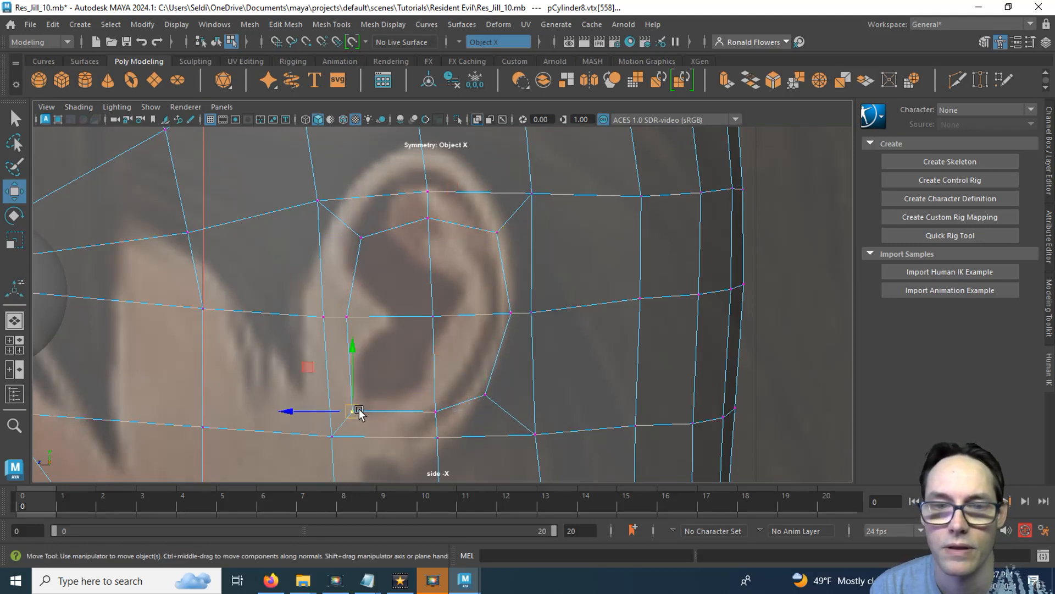
{"action": "left_click_drag", "start_coordinate": [360, 412], "coordinate": [369, 403]}
{"action": "key", "text": "ctrl+z"}
{"action": "middle_click_drag", "start_coordinate": [393, 377], "coordinate": [417, 363], "text": "alt"}
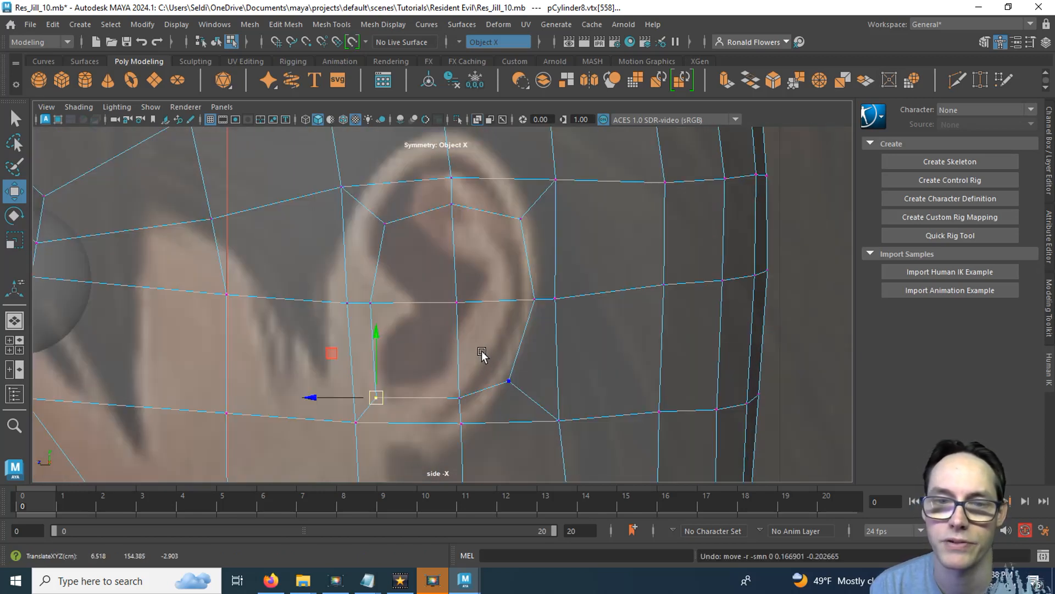
{"action": "middle_click_drag", "start_coordinate": [483, 353], "coordinate": [476, 337], "text": "alt"}
{"action": "left_click_drag", "start_coordinate": [334, 350], "coordinate": [398, 395]}
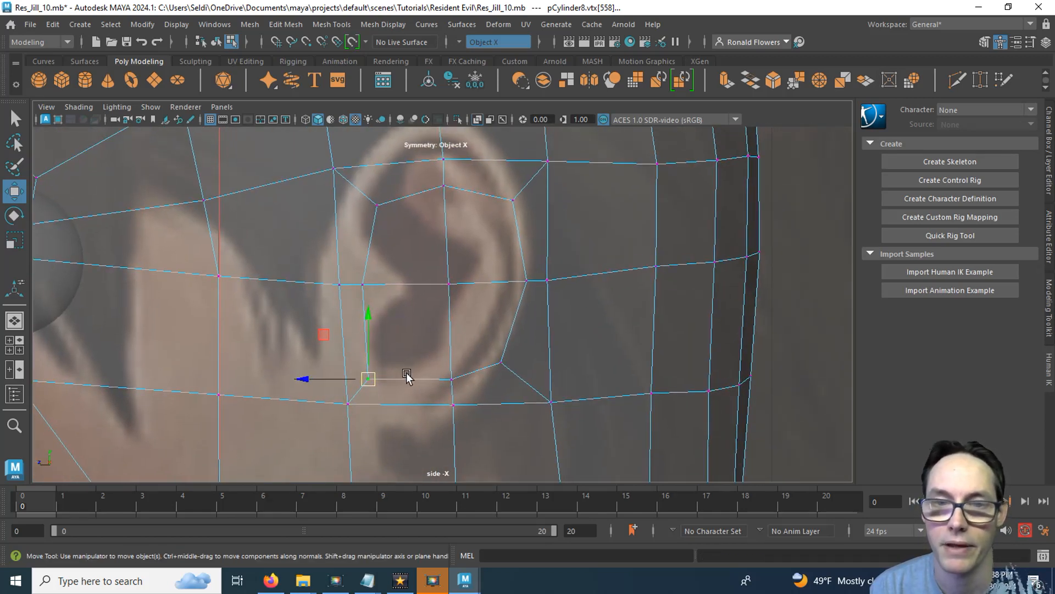
{"action": "middle_click_drag", "start_coordinate": [396, 338], "coordinate": [438, 314], "text": "alt"}
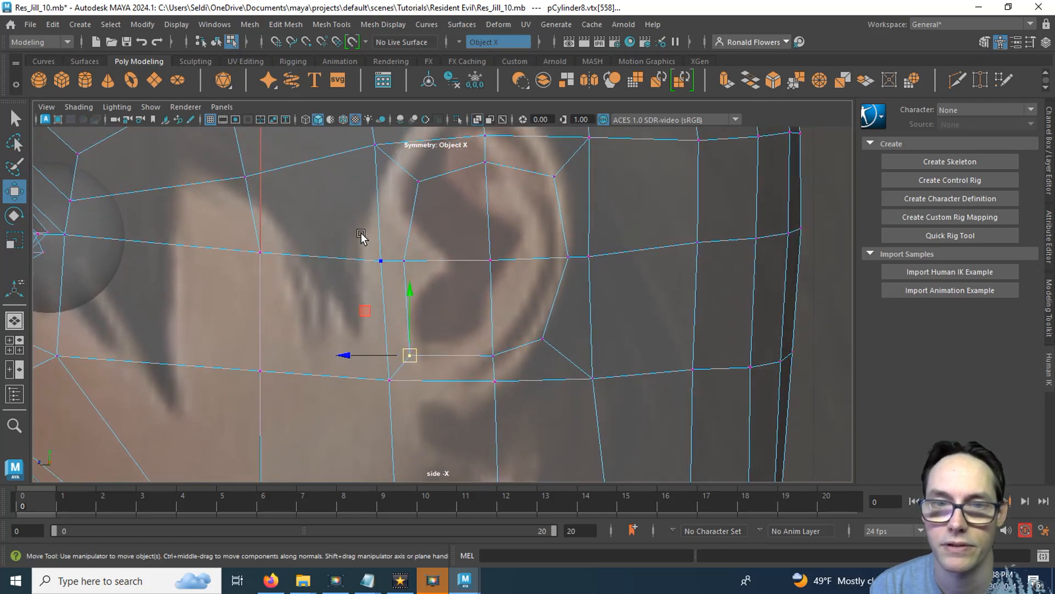
Step: Shift the middle and lower front vertex pairs of the ear loops toward the face and lower the bottom front pair
{"action": "left_click_drag", "start_coordinate": [361, 233], "coordinate": [444, 286]}
{"action": "left_click_drag", "start_coordinate": [359, 330], "coordinate": [420, 417], "text": "shift"}
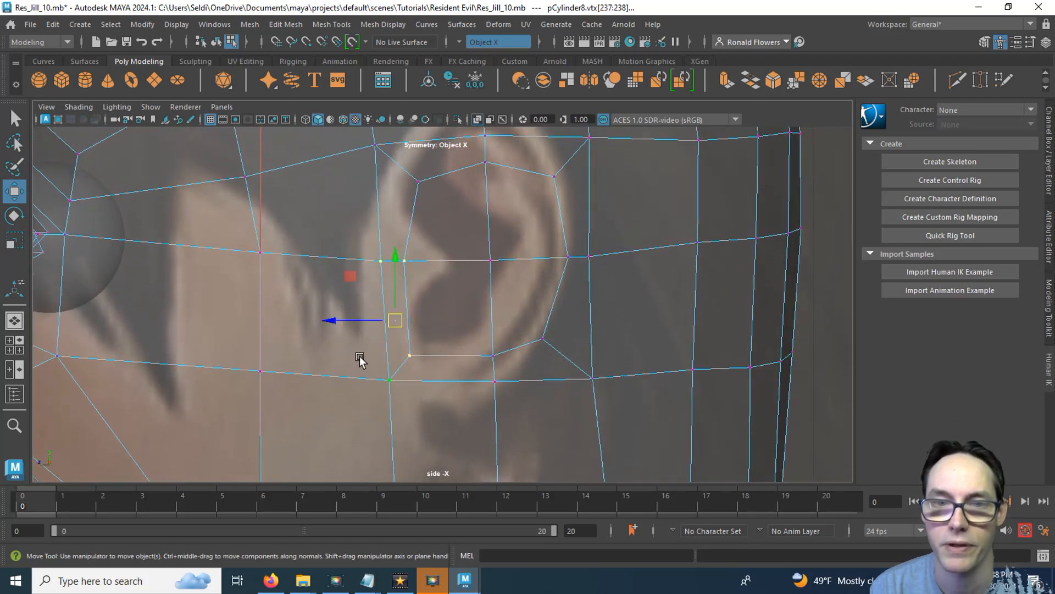
{"action": "left_click", "coordinate": [337, 316]}
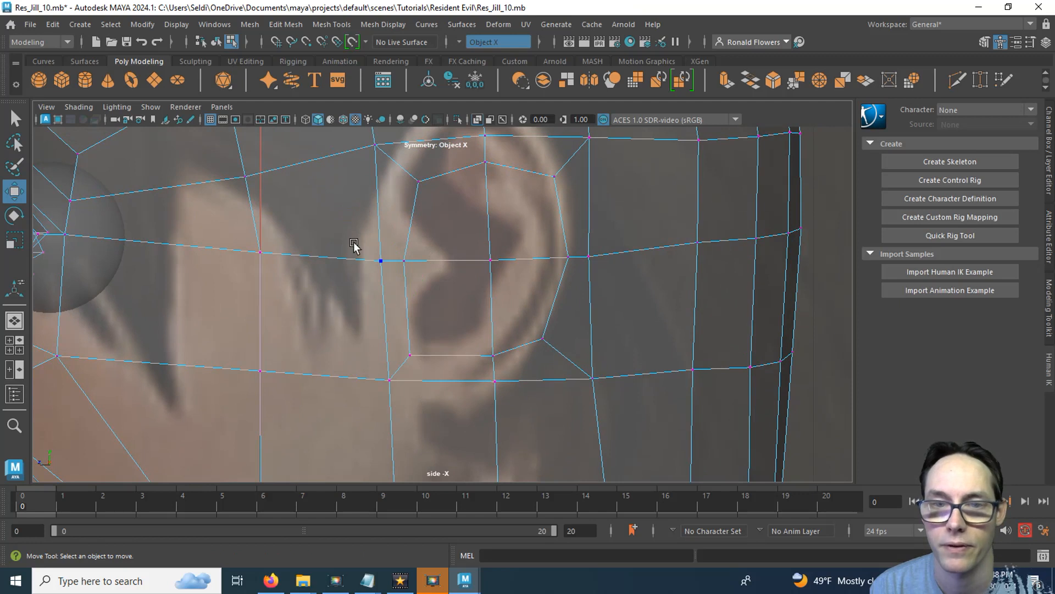
{"action": "left_click_drag", "start_coordinate": [354, 246], "coordinate": [432, 407]}
{"action": "left_click_drag", "start_coordinate": [346, 322], "coordinate": [384, 354]}
{"action": "left_click", "coordinate": [371, 379]}
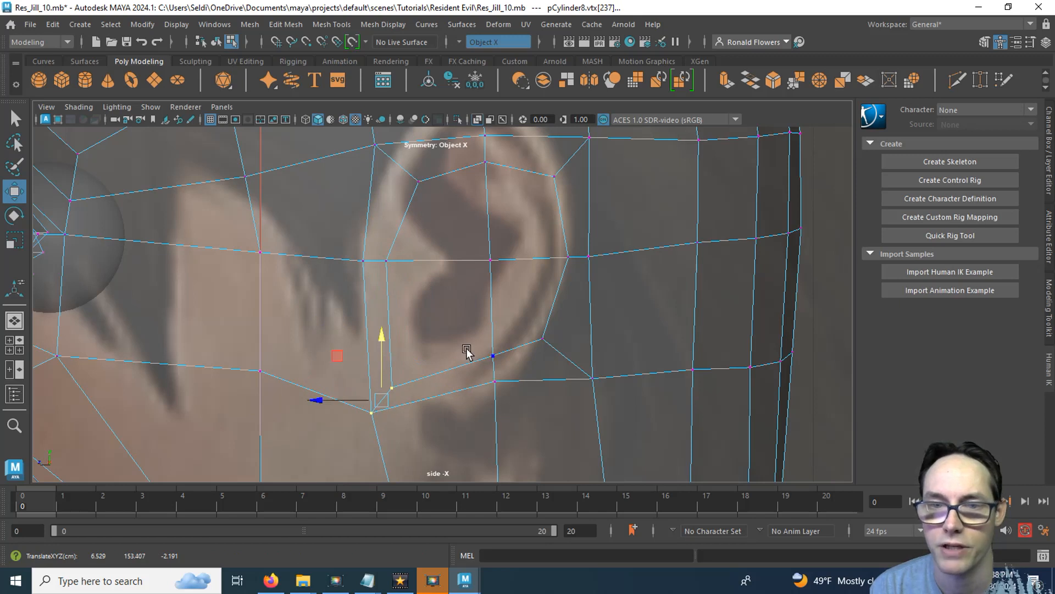
Step: Lower the bottom middle vertex pair of the ear loops level with the bottom front pair
{"action": "left_click", "coordinate": [495, 380]}
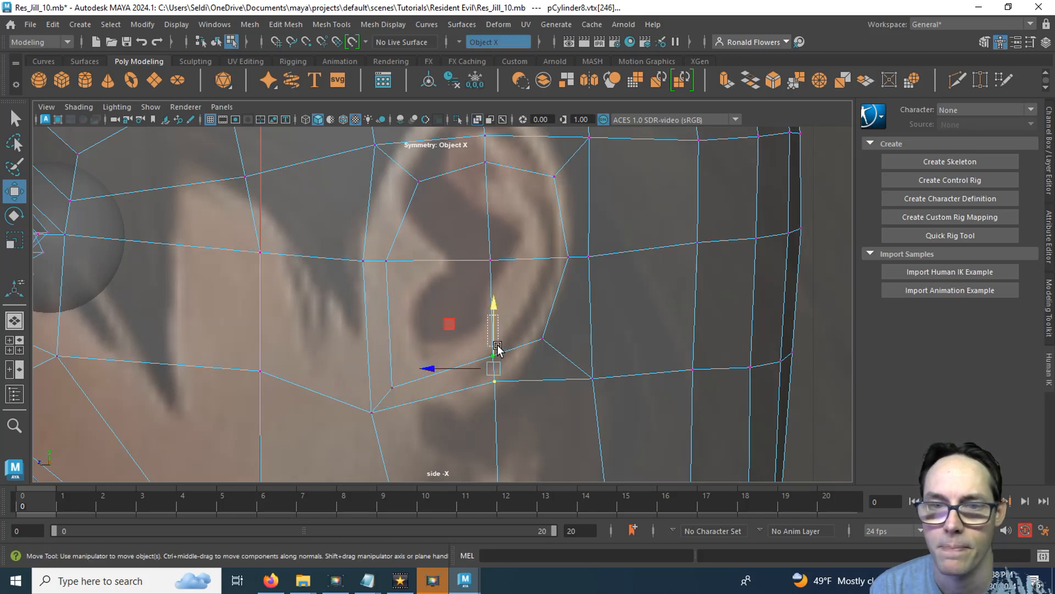
{"action": "left_click_drag", "start_coordinate": [497, 345], "coordinate": [494, 353]}
{"action": "key", "text": "ctrl+z"}
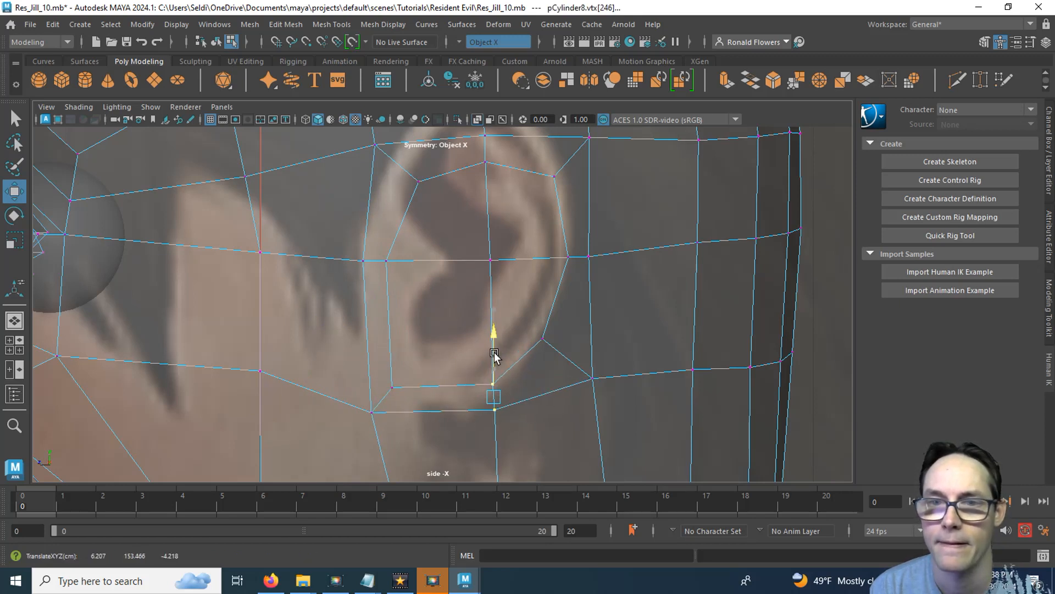
Step: Raise the top middle and upper back vertex pairs of the ear loops toward the reference ear's upper outline
{"action": "middle_click_drag", "start_coordinate": [512, 264], "coordinate": [492, 363], "text": "alt"}
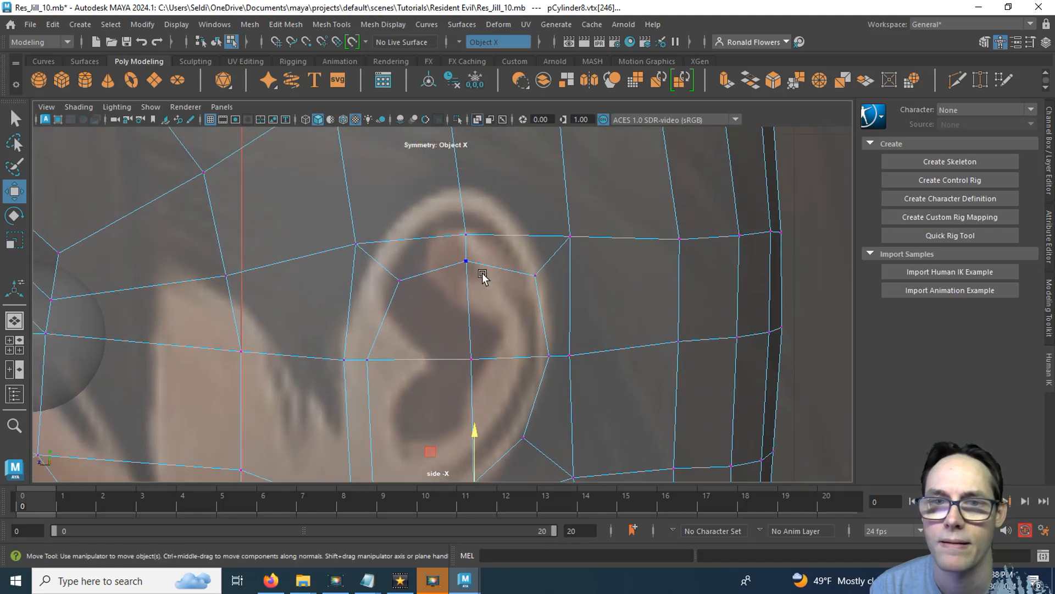
{"action": "middle_click_drag", "start_coordinate": [483, 278], "coordinate": [492, 261], "text": "alt"}
{"action": "left_click", "coordinate": [476, 218]}
{"action": "left_click_drag", "start_coordinate": [473, 195], "coordinate": [471, 154]}
{"action": "left_click_drag", "start_coordinate": [523, 181], "coordinate": [551, 163]}
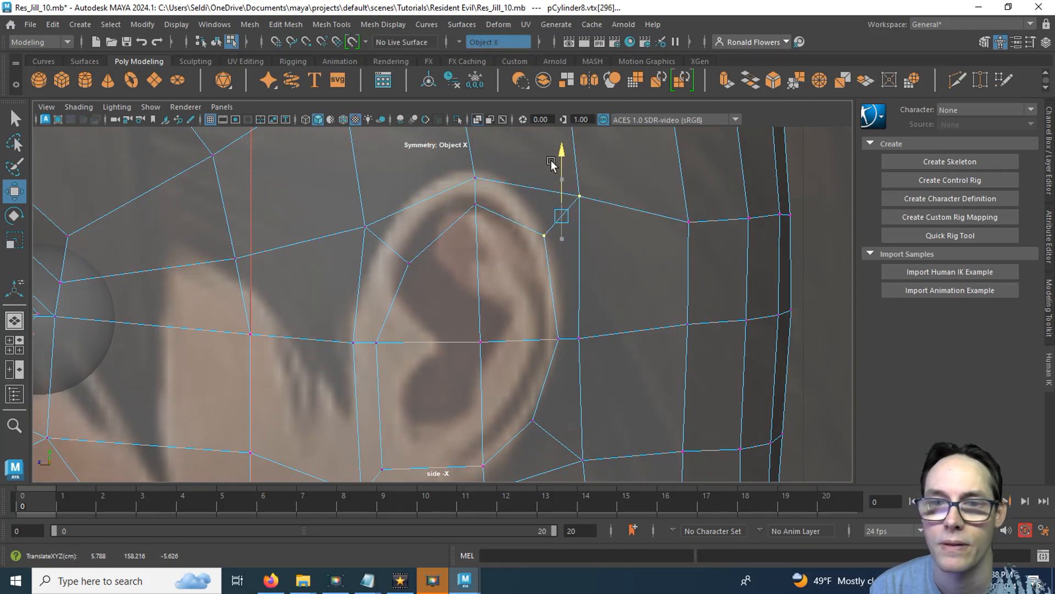
Step: Adjust the upper front and middle front vertex pairs of the ear loops to follow the reference ear's front outline
{"action": "left_click_drag", "start_coordinate": [314, 201], "coordinate": [428, 296]}
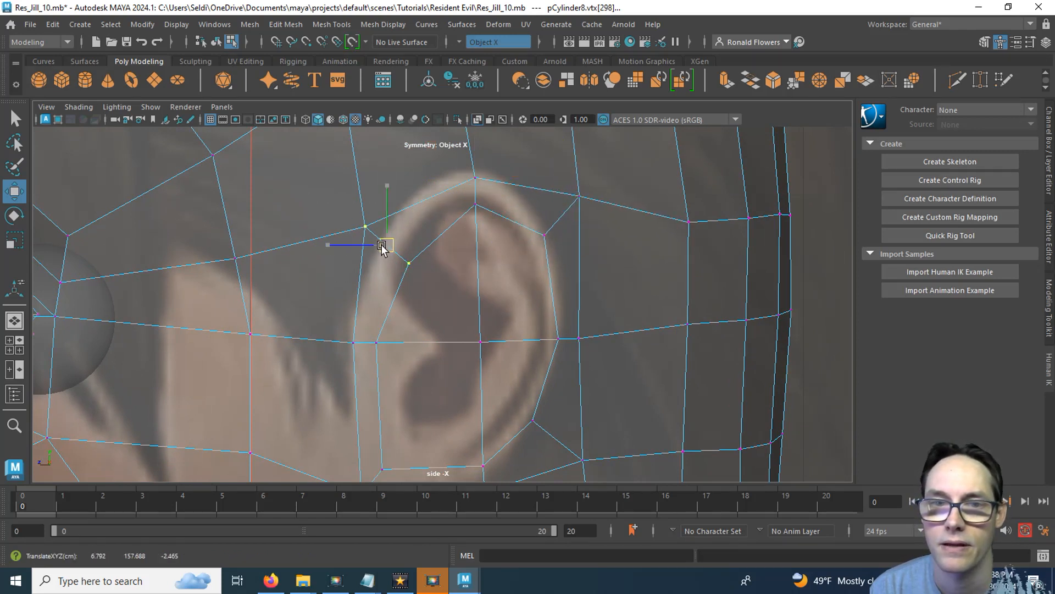
{"action": "left_click_drag", "start_coordinate": [385, 243], "coordinate": [366, 229]}
{"action": "middle_click_drag", "start_coordinate": [401, 335], "coordinate": [473, 214], "text": "alt"}
{"action": "mouse_move", "coordinate": [399, 214]}
{"action": "left_mouse_down"}
{"action": "mouse_move", "coordinate": [457, 242]}
{"action": "mouse_move", "coordinate": [384, 221]}
{"action": "left_mouse_up"}
{"action": "middle_click_drag", "start_coordinate": [476, 221], "coordinate": [419, 314], "text": "alt"}
Step: Extrude the faces inside the ear outline outward from the head with a Local Translate Z of about 0.763
{"action": "key", "text": "space"}
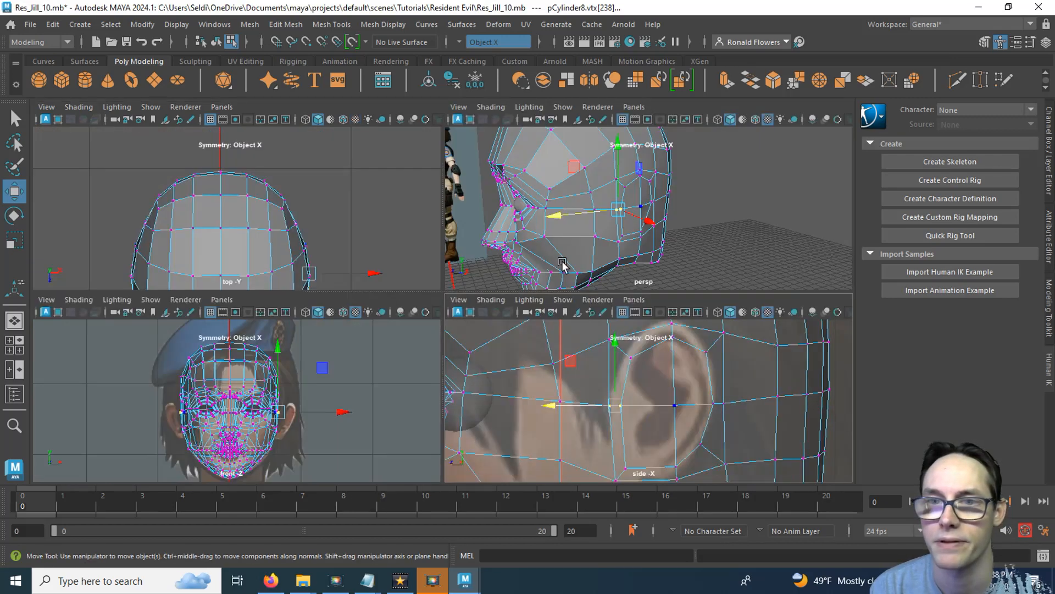
{"action": "key", "text": "space"}
{"action": "left_click_drag", "start_coordinate": [490, 354], "coordinate": [500, 328], "text": "alt"}
{"action": "right_click_drag", "start_coordinate": [522, 267], "coordinate": [516, 229]}
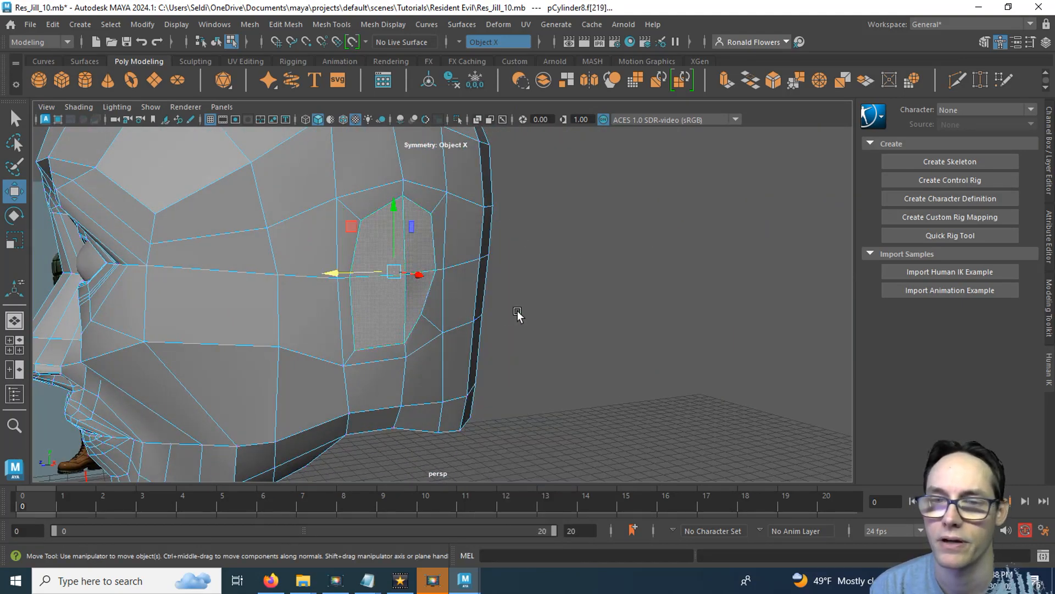
{"action": "right_click_drag", "start_coordinate": [552, 290], "coordinate": [549, 228]}
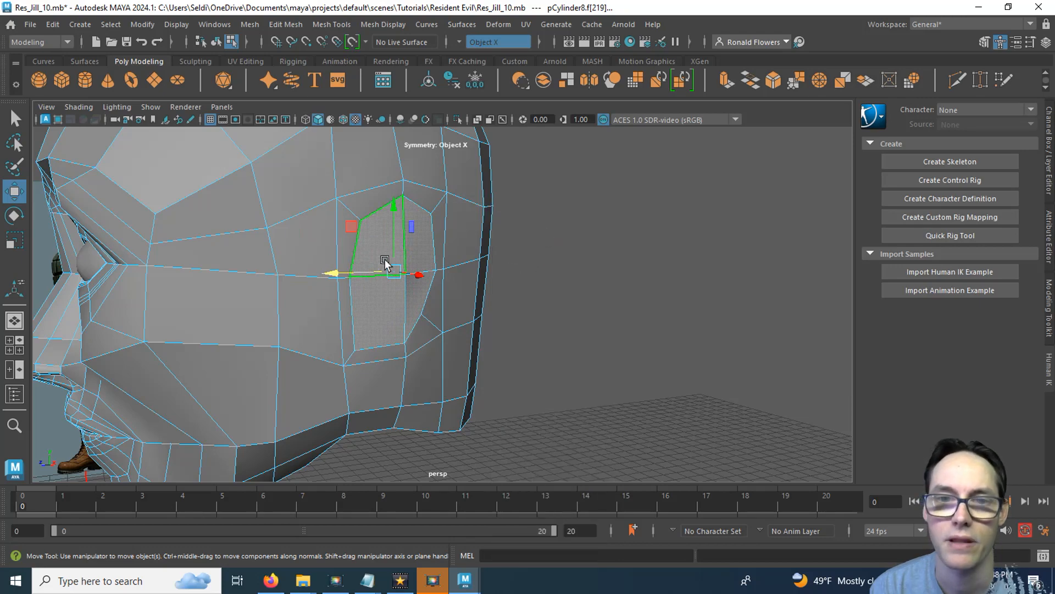
{"action": "left_click_drag", "start_coordinate": [443, 351], "coordinate": [569, 306], "text": "alt"}
{"action": "key", "text": "ctrl+e"}
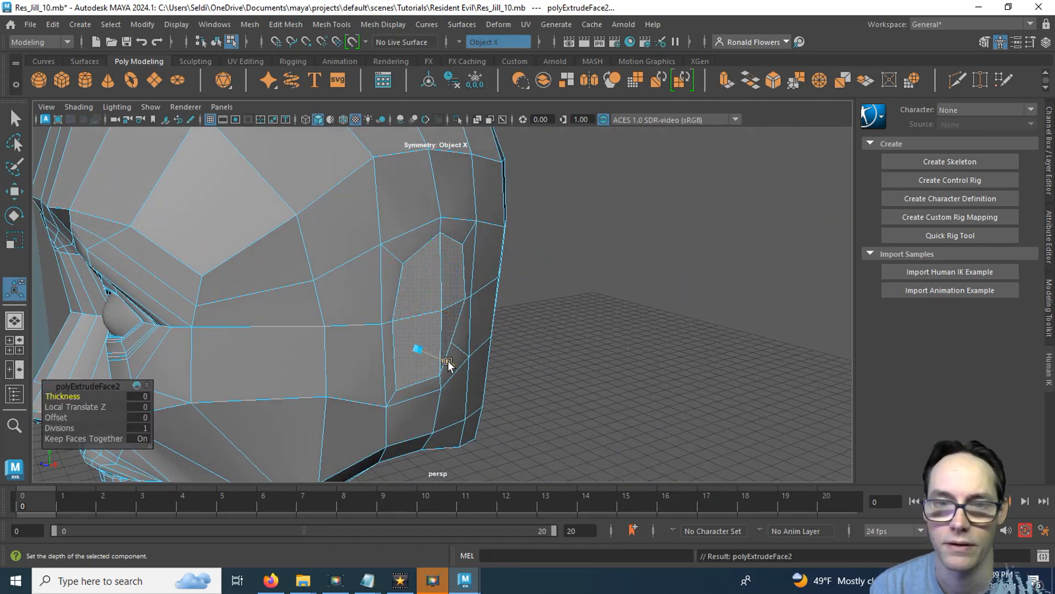
{"action": "left_click_drag", "start_coordinate": [448, 363], "coordinate": [575, 363]}
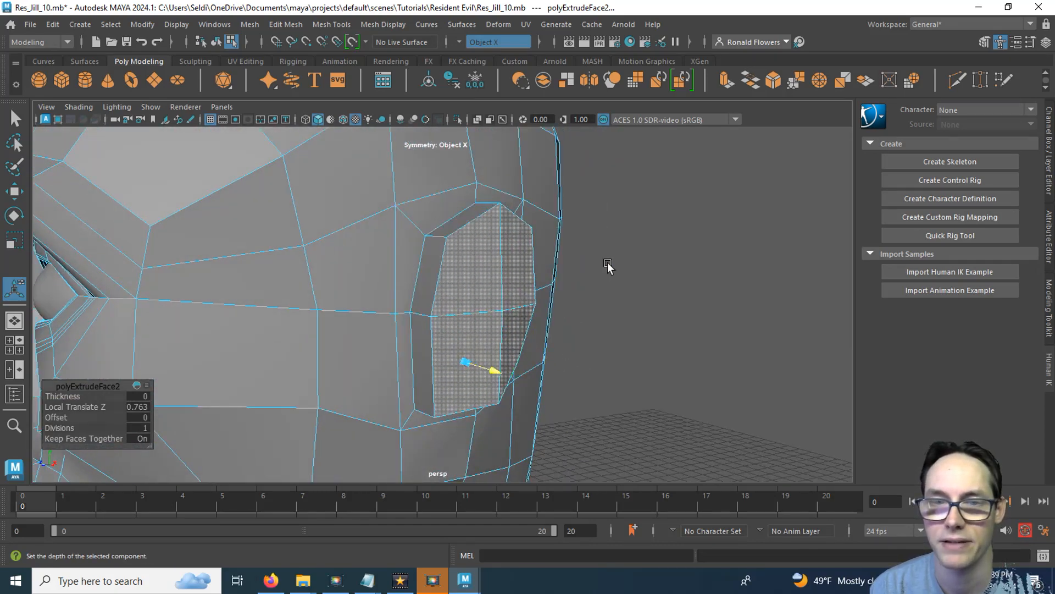
Step: Switch to the browser to check the back-of-ear reference photo, return to Maya and inspect the extruded ear block
{"action": "left_click_drag", "start_coordinate": [559, 255], "coordinate": [588, 263], "text": "alt"}
{"action": "key", "text": "alt+Tab"}
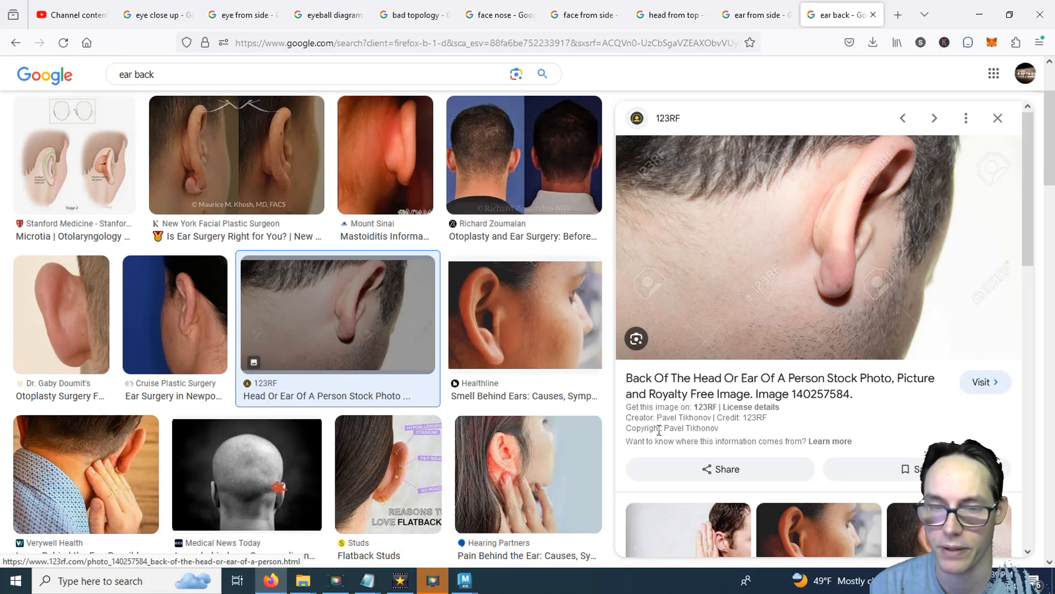
{"action": "mouse_move", "coordinate": [465, 580]}
{"action": "left_click", "coordinate": [530, 523]}
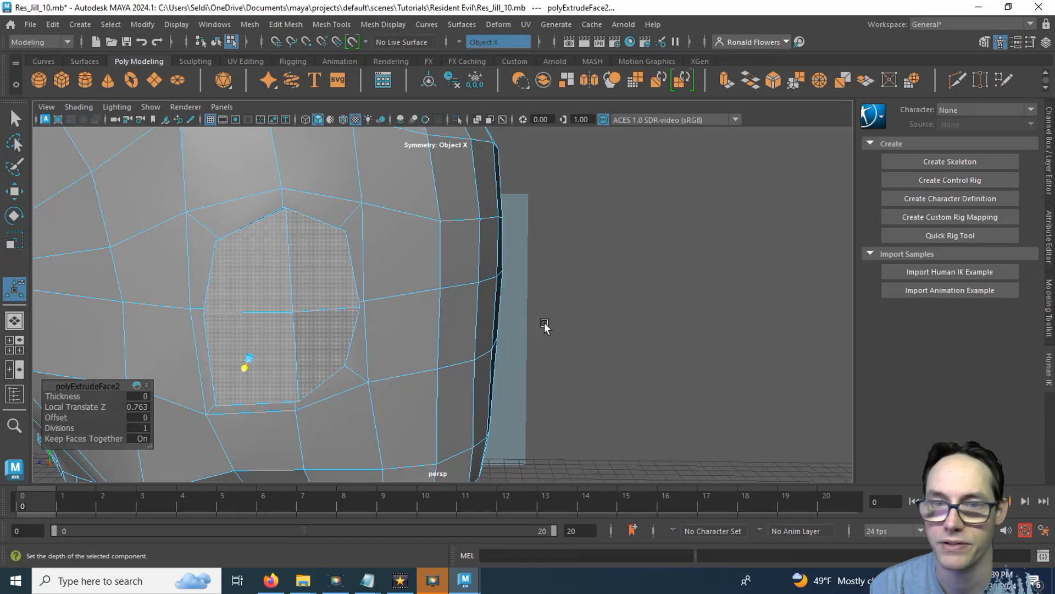
{"action": "left_click_drag", "start_coordinate": [544, 328], "coordinate": [626, 333], "text": "alt"}
{"action": "left_click_drag", "start_coordinate": [506, 305], "coordinate": [546, 301], "text": "alt"}
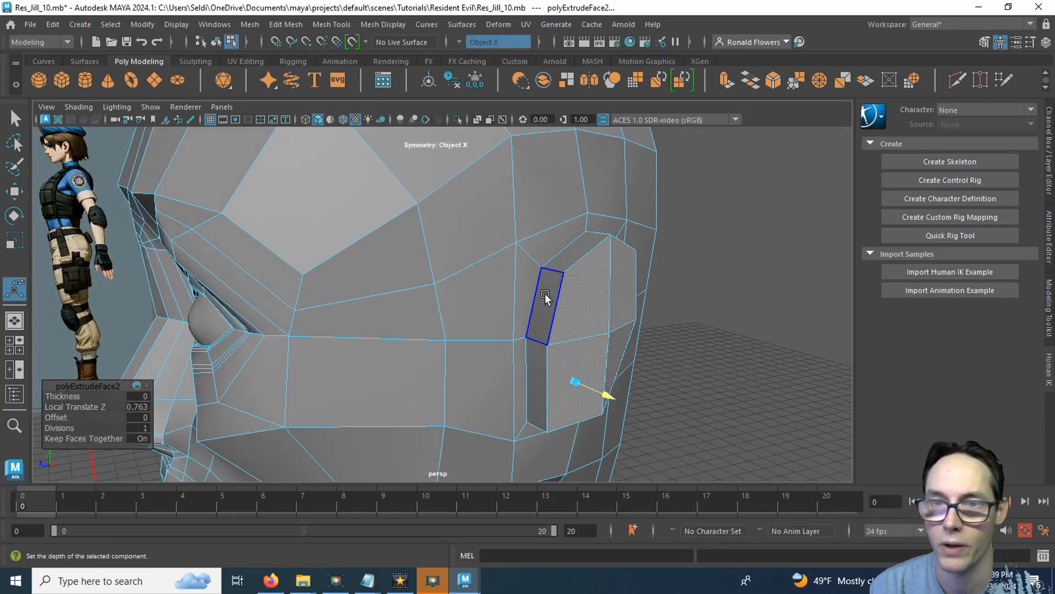
Step: Extrude the side faces along the ear block's top, back and bottom outward with a Local Translate Z of about 0.555
{"action": "left_click", "coordinate": [569, 263]}
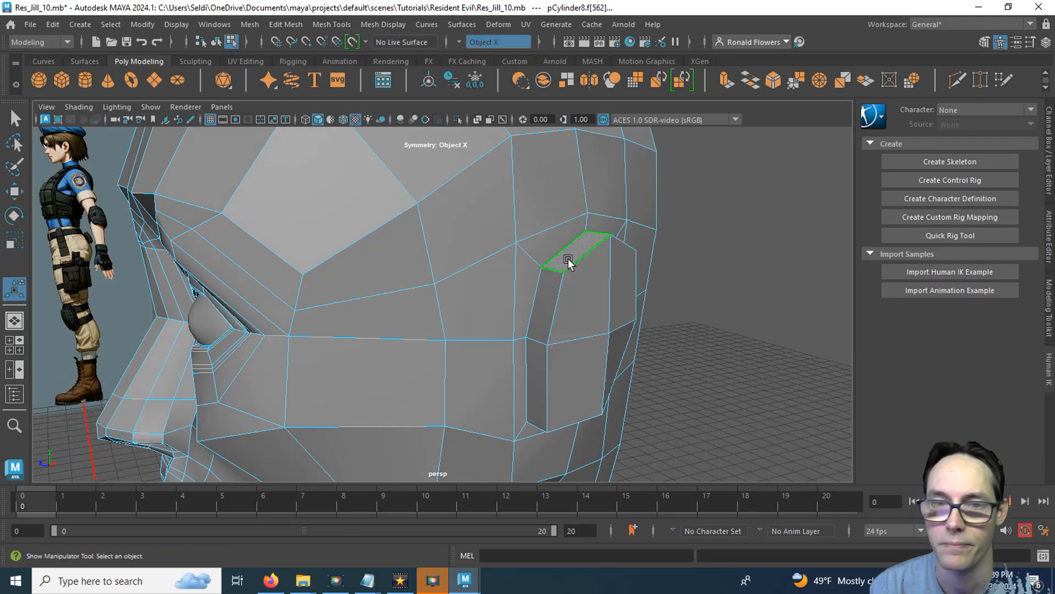
{"action": "left_click_drag", "start_coordinate": [565, 259], "coordinate": [517, 303], "text": "alt"}
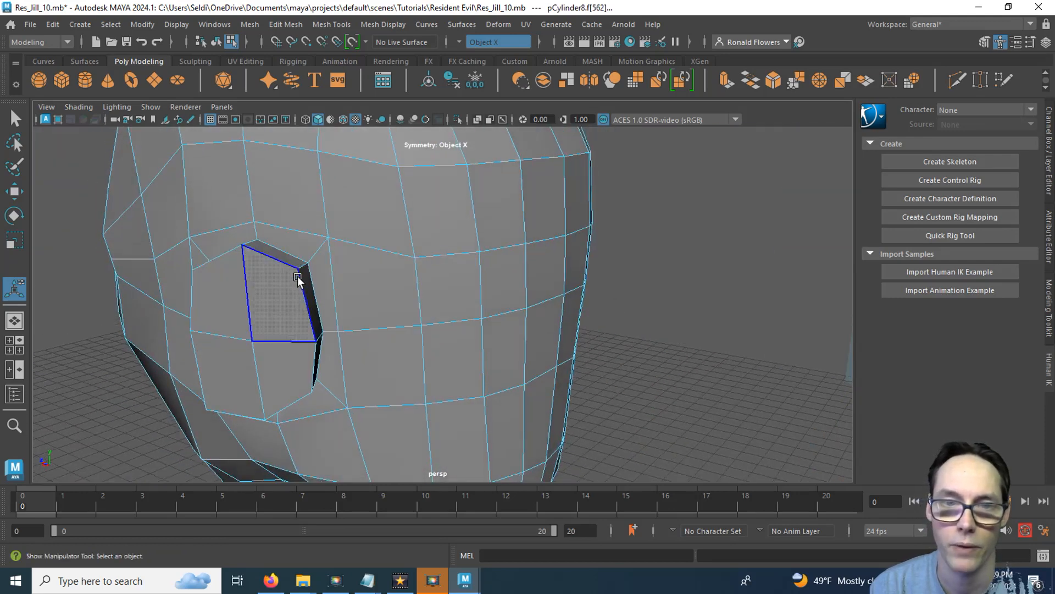
{"action": "left_click_drag", "start_coordinate": [320, 337], "coordinate": [318, 309], "text": "alt"}
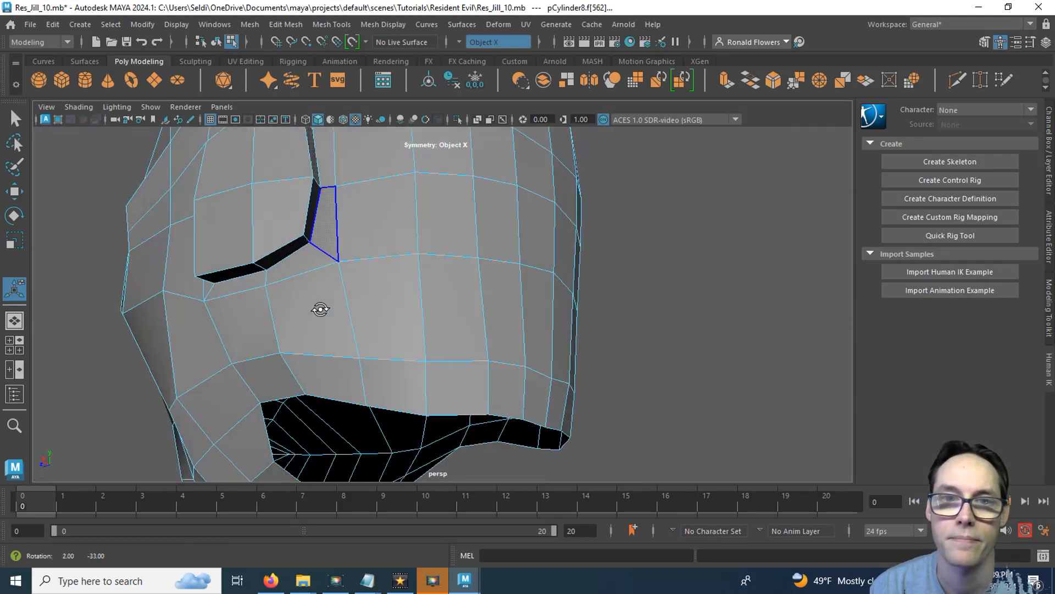
{"action": "left_click", "coordinate": [250, 259], "text": "shift"}
{"action": "left_click_drag", "start_coordinate": [252, 260], "coordinate": [419, 276], "text": "alt"}
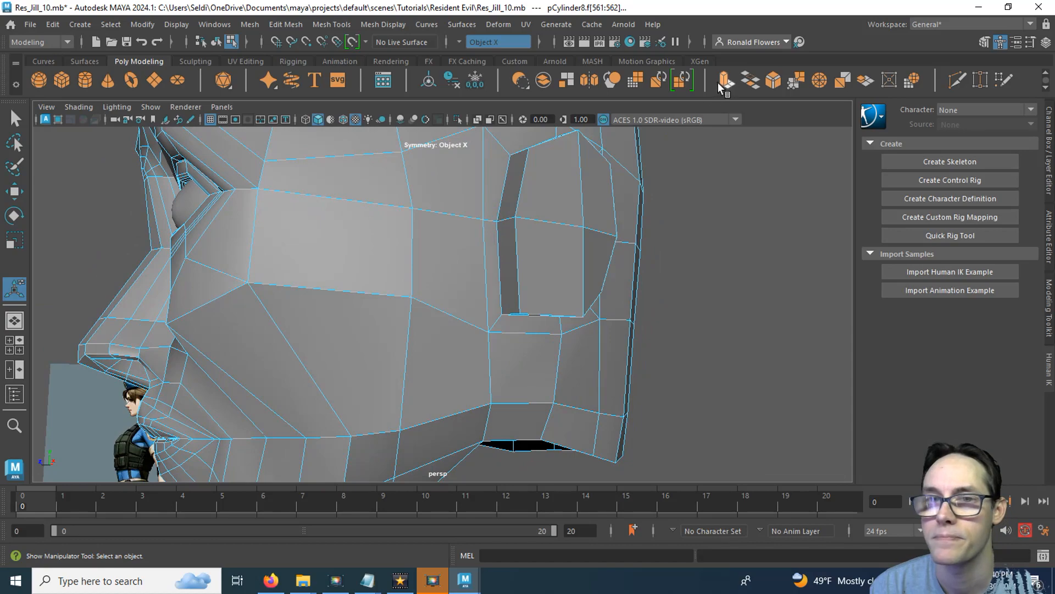
{"action": "key", "text": "ctrl+e"}
{"action": "left_click_drag", "start_coordinate": [684, 236], "coordinate": [627, 314], "text": "alt"}
{"action": "left_click_drag", "start_coordinate": [525, 376], "coordinate": [369, 306]}
{"action": "key", "text": "f"}
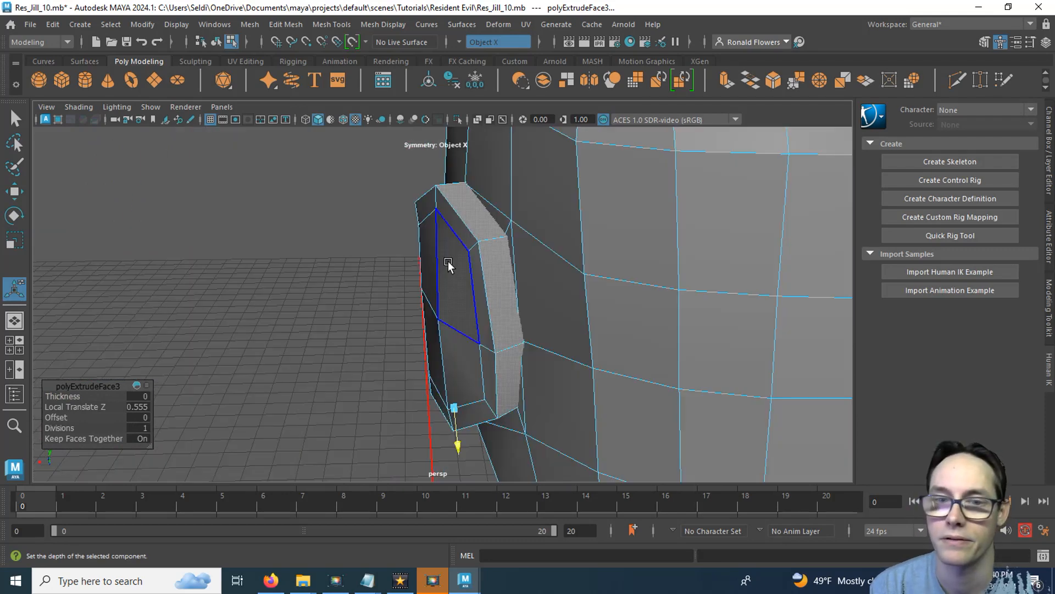
Step: Move the front end edge of the ear's upper rim backward, in line with the ear's front side
{"action": "key", "text": "w"}
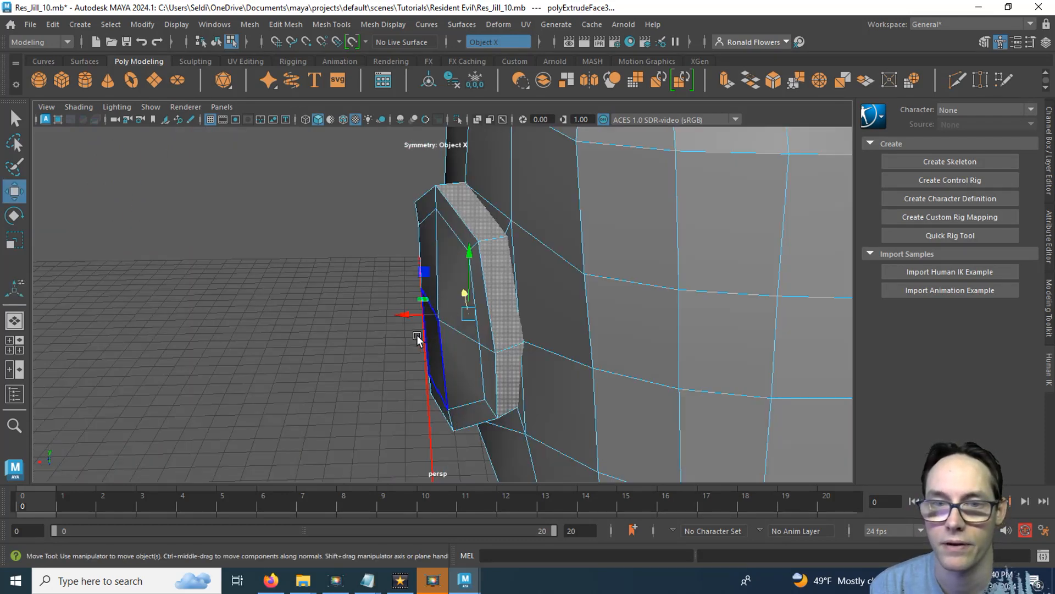
{"action": "left_click_drag", "start_coordinate": [387, 328], "coordinate": [464, 342], "text": "alt"}
{"action": "scroll", "coordinate": [568, 329], "scroll_direction": "up", "scroll_amount": 5}
{"action": "middle_click_drag", "start_coordinate": [464, 342], "coordinate": [501, 212], "text": "alt"}
{"action": "left_click_drag", "start_coordinate": [608, 273], "coordinate": [559, 253], "text": "alt"}
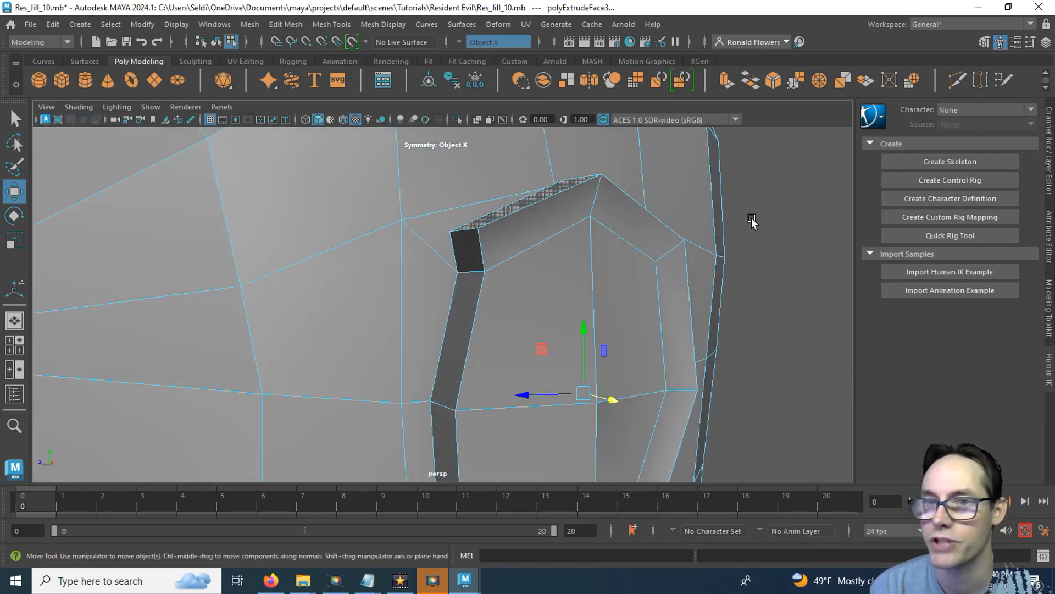
{"action": "right_click_drag", "start_coordinate": [752, 221], "coordinate": [710, 200]}
{"action": "left_click_drag", "start_coordinate": [709, 201], "coordinate": [530, 216], "text": "alt"}
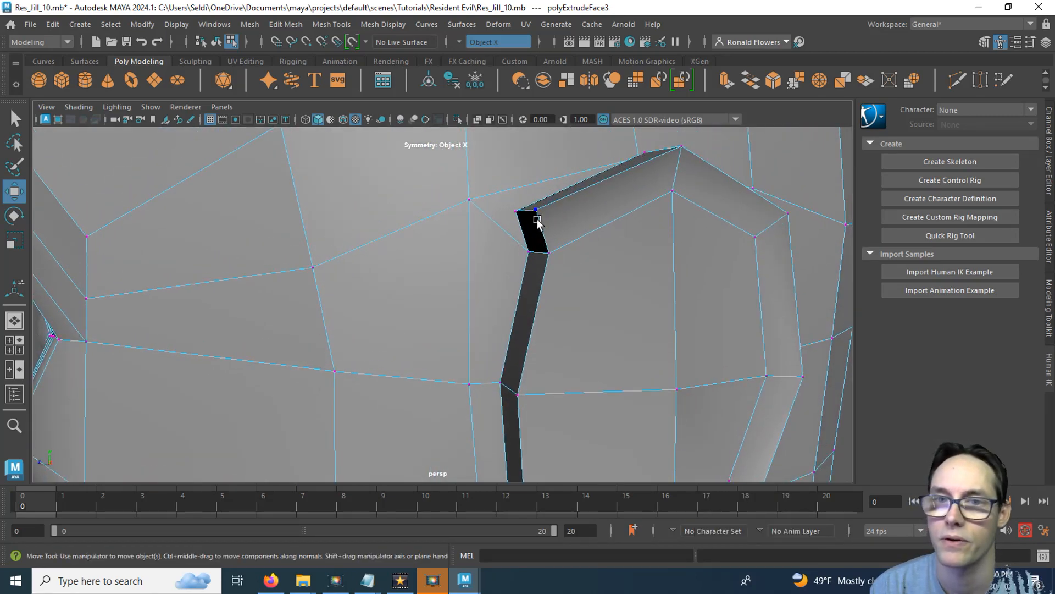
{"action": "right_click_drag", "start_coordinate": [537, 220], "coordinate": [541, 193]}
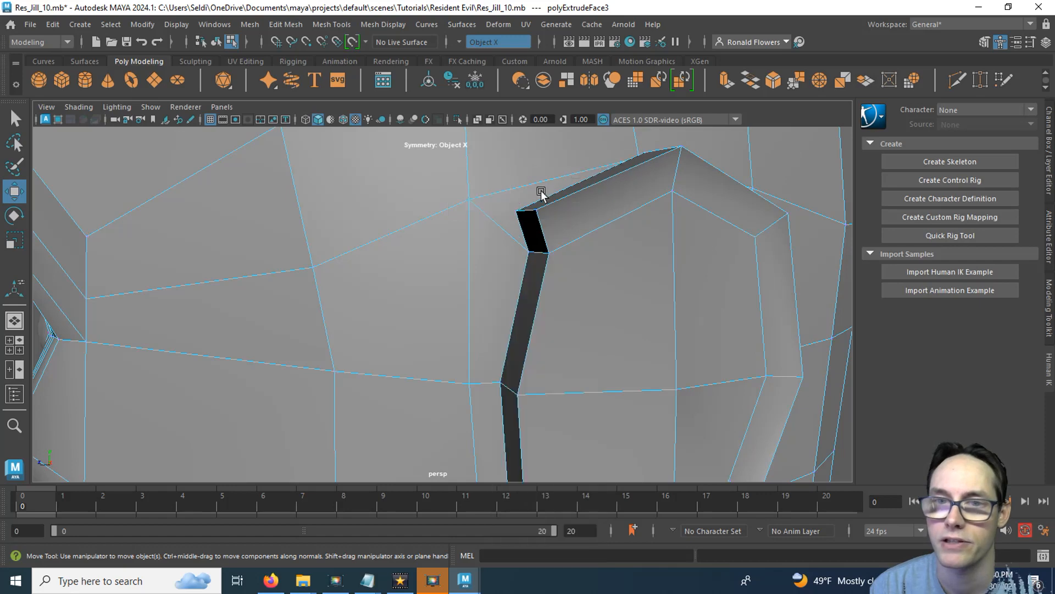
{"action": "left_click", "coordinate": [526, 213]}
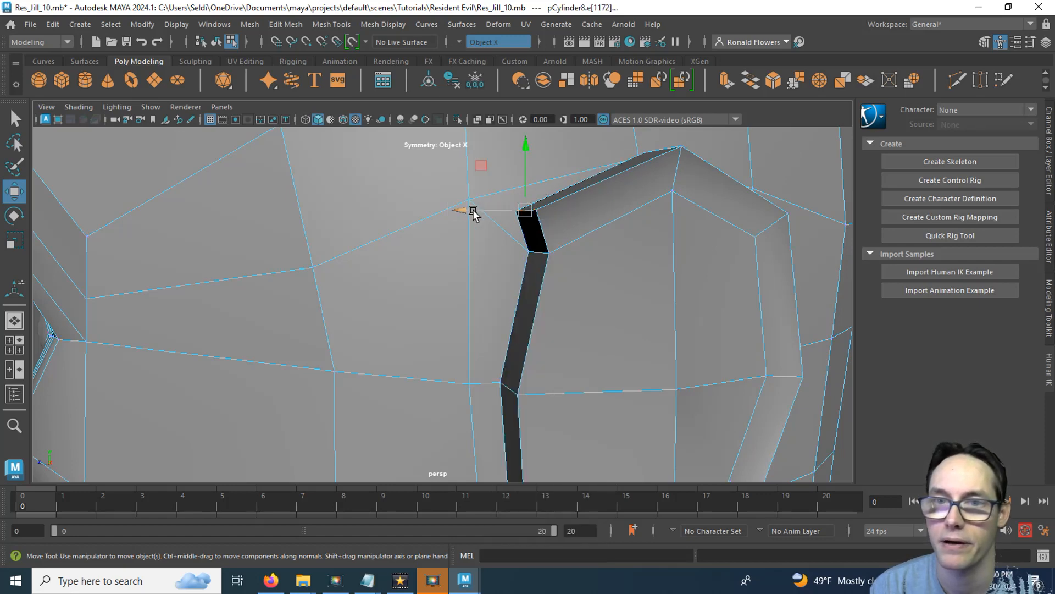
{"action": "left_click_drag", "start_coordinate": [473, 213], "coordinate": [559, 153]}
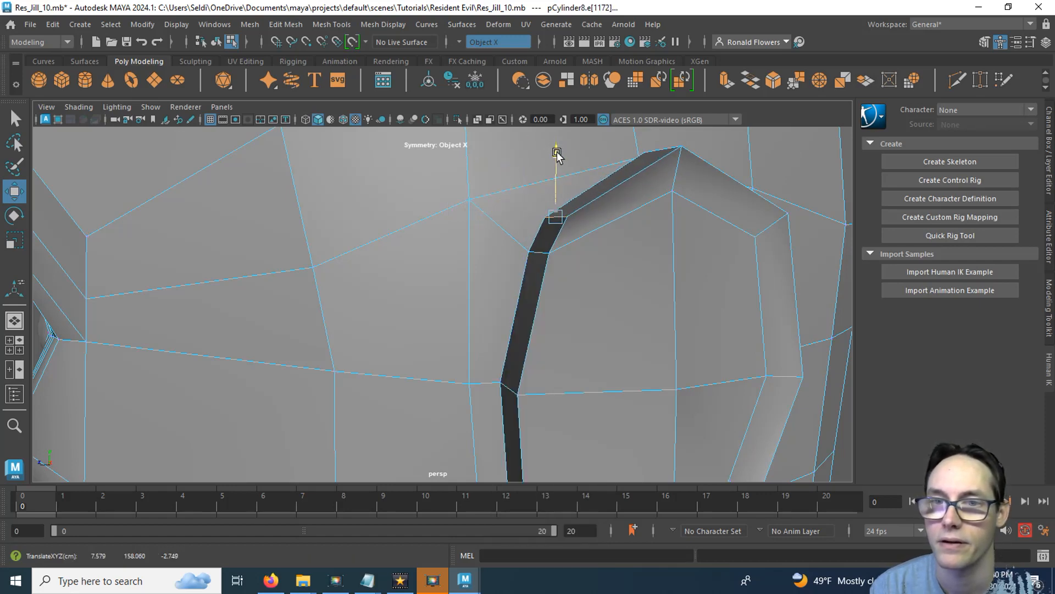
Step: Shift the front end edge of the ear's bottom rim sideways along X and lower it slightly
{"action": "middle_click_drag", "start_coordinate": [560, 302], "coordinate": [525, 213], "text": "alt"}
{"action": "left_click_drag", "start_coordinate": [483, 348], "coordinate": [506, 357], "text": "alt"}
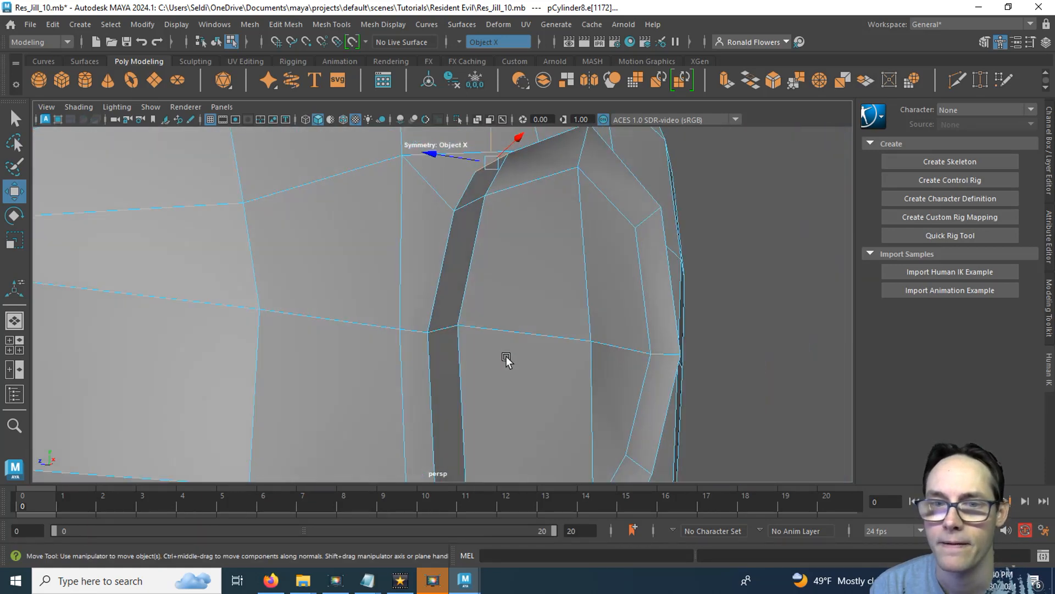
{"action": "middle_click_drag", "start_coordinate": [506, 358], "coordinate": [526, 283], "text": "alt"}
{"action": "left_click", "coordinate": [501, 417]}
{"action": "left_click_drag", "start_coordinate": [610, 351], "coordinate": [573, 330], "text": "alt"}
{"action": "middle_click_drag", "start_coordinate": [579, 284], "coordinate": [572, 351], "text": "alt"}
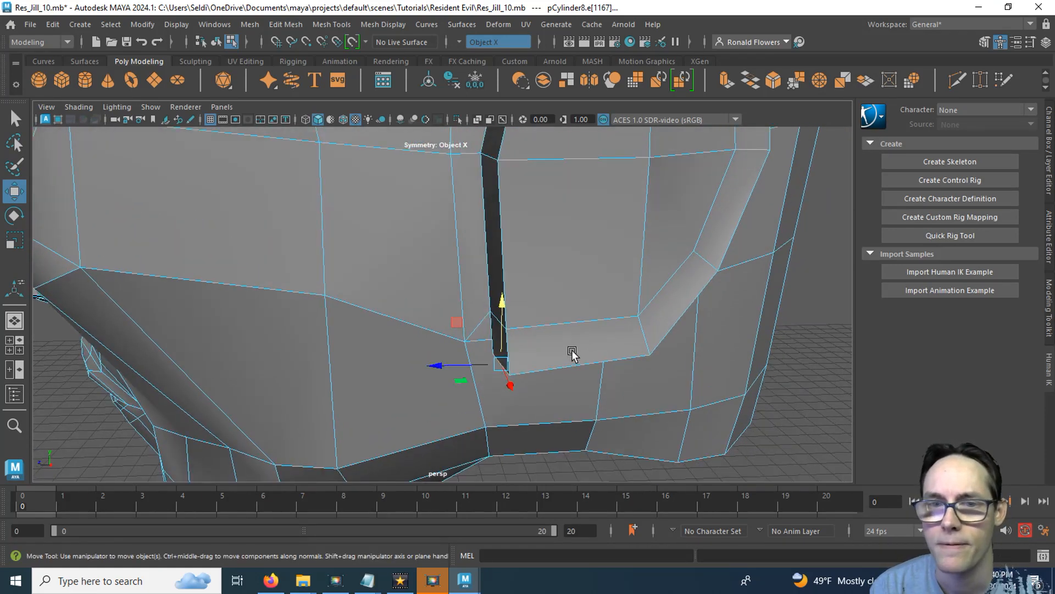
{"action": "left_click_drag", "start_coordinate": [573, 351], "coordinate": [673, 333], "text": "alt"}
{"action": "left_click_drag", "start_coordinate": [521, 377], "coordinate": [500, 378]}
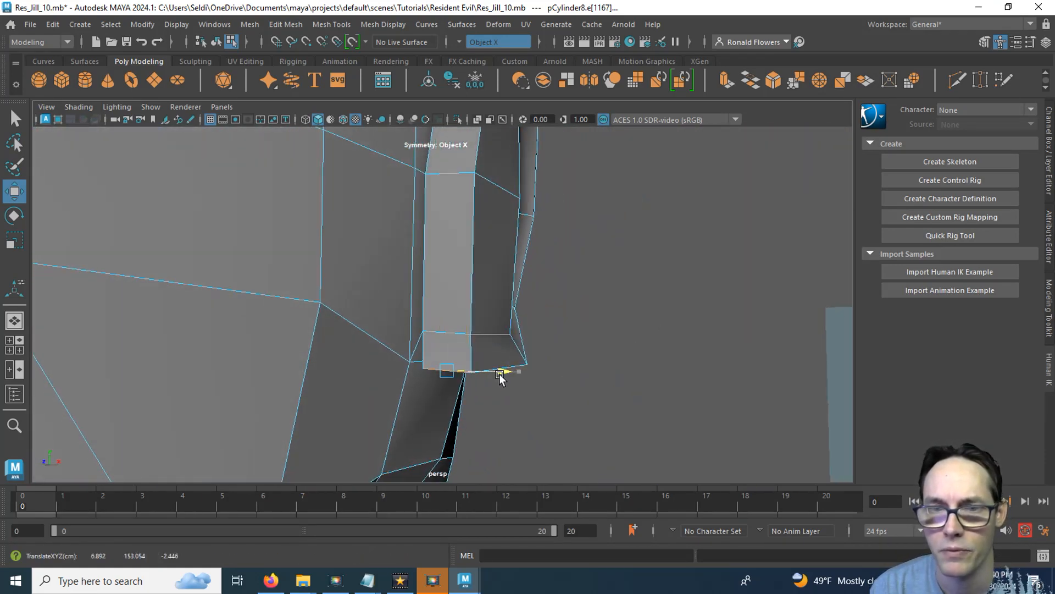
{"action": "mouse_move", "coordinate": [446, 309]}
{"action": "left_mouse_down"}
{"action": "mouse_move", "coordinate": [449, 343]}
{"action": "mouse_move", "coordinate": [442, 312]}
{"action": "mouse_move", "coordinate": [411, 321]}
{"action": "mouse_move", "coordinate": [452, 327]}
{"action": "mouse_move", "coordinate": [424, 364]}
{"action": "mouse_move", "coordinate": [365, 341]}
{"action": "mouse_move", "coordinate": [337, 353]}
{"action": "mouse_move", "coordinate": [393, 301]}
{"action": "mouse_move", "coordinate": [410, 313]}
{"action": "mouse_move", "coordinate": [405, 365]}
{"action": "mouse_move", "coordinate": [377, 322]}
{"action": "mouse_move", "coordinate": [446, 322]}
{"action": "left_mouse_up"}
Step: Move the three outer vertices along the ear's front side inward toward the head and slightly backward
{"action": "key", "text": "F9"}
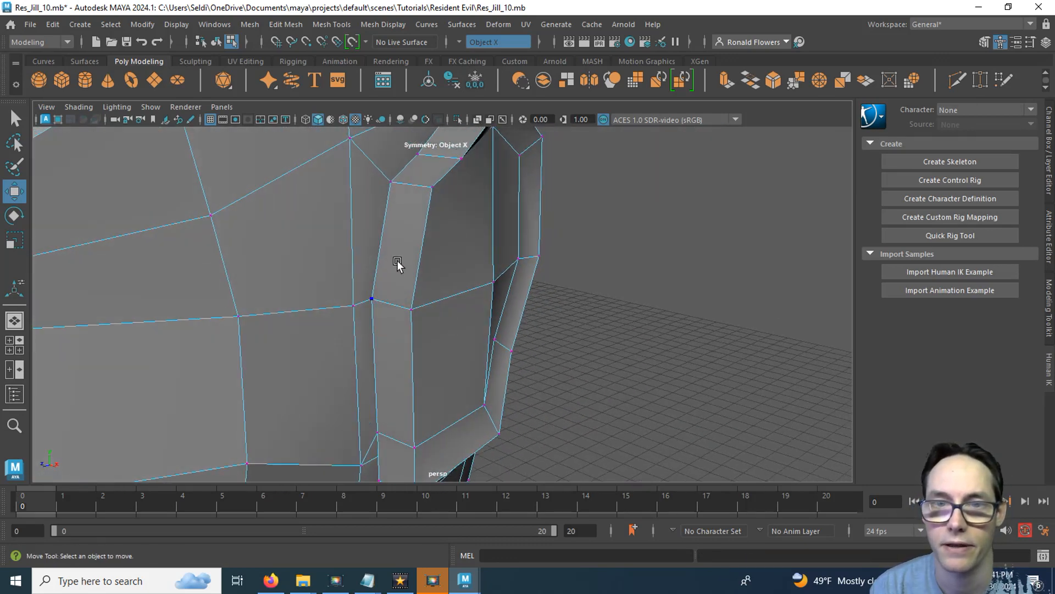
{"action": "left_click", "coordinate": [411, 309]}
{"action": "left_click", "coordinate": [432, 187], "text": "shift"}
{"action": "left_click", "coordinate": [414, 448], "text": "shift"}
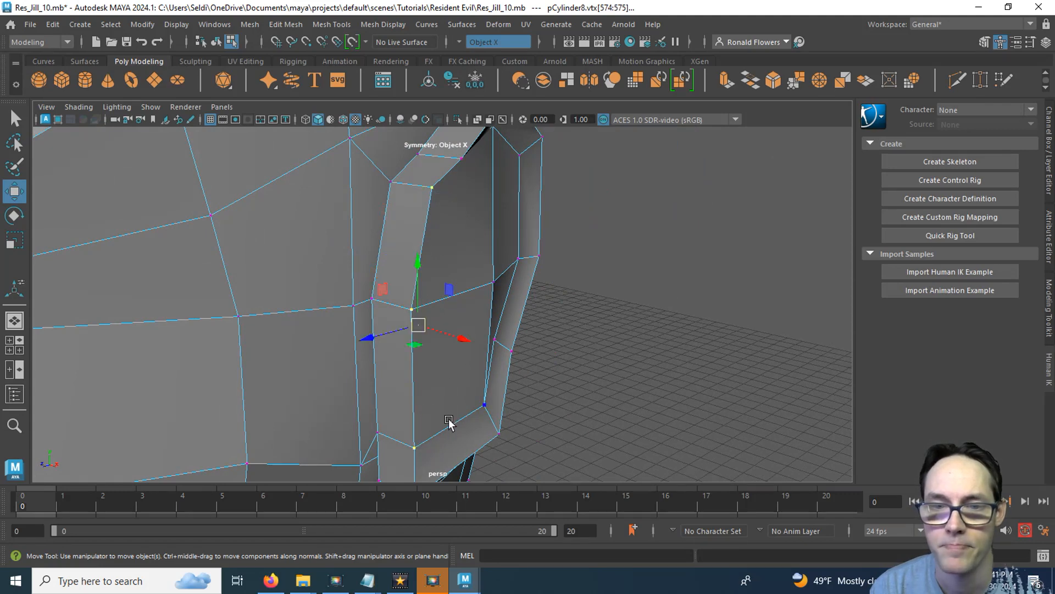
{"action": "left_click_drag", "start_coordinate": [448, 421], "coordinate": [446, 345], "text": "alt"}
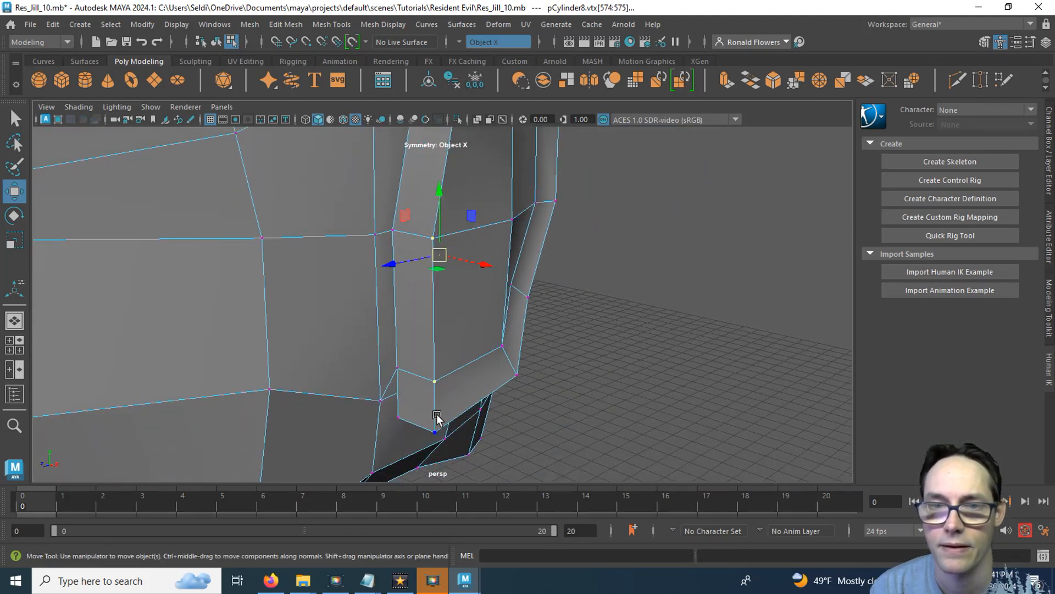
{"action": "left_click_drag", "start_coordinate": [482, 264], "coordinate": [456, 254]}
{"action": "left_click_drag", "start_coordinate": [381, 259], "coordinate": [399, 258]}
{"action": "left_click_drag", "start_coordinate": [423, 272], "coordinate": [517, 289], "text": "alt"}
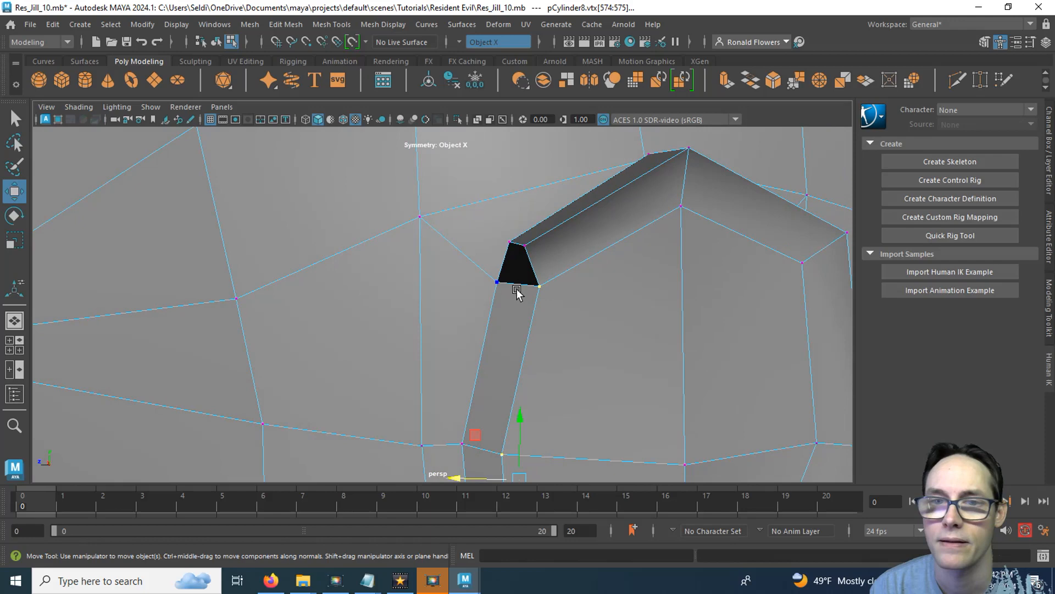
Step: Reposition the outer and inner vertices at the upper rim's front end to blend it into the ear's front side
{"action": "left_click", "coordinate": [525, 243]}
{"action": "left_click_drag", "start_coordinate": [525, 244], "coordinate": [532, 328], "text": "alt"}
{"action": "left_click_drag", "start_coordinate": [462, 326], "coordinate": [646, 287]}
{"action": "scroll", "coordinate": [542, 329], "scroll_direction": "up", "scroll_amount": 4}
{"action": "middle_click_drag", "start_coordinate": [645, 288], "coordinate": [531, 365], "text": "alt"}
{"action": "left_click_drag", "start_coordinate": [531, 365], "coordinate": [586, 362], "text": "alt"}
{"action": "left_click", "coordinate": [544, 295]}
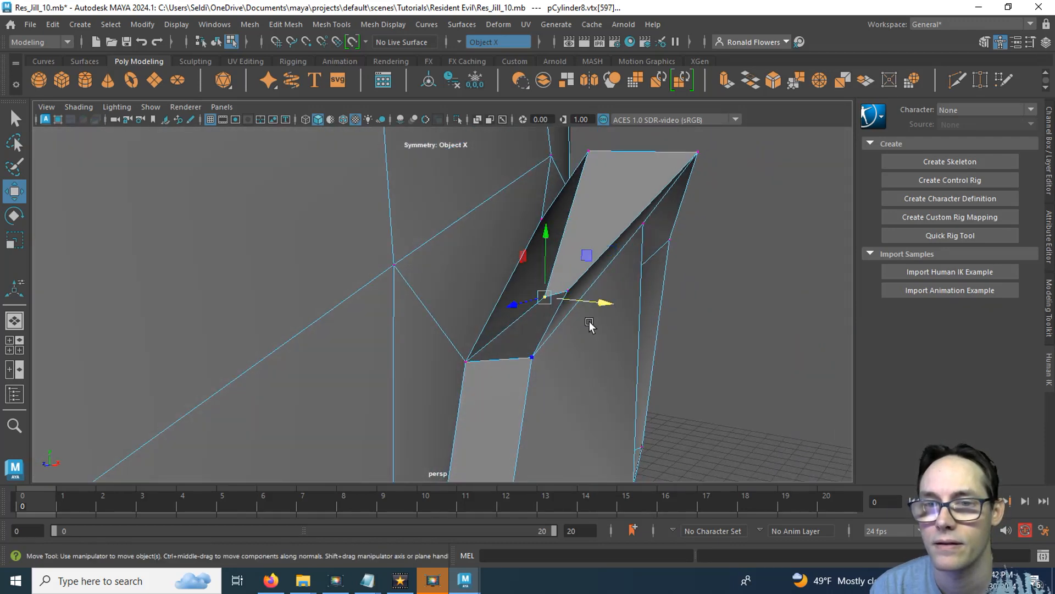
{"action": "left_click_drag", "start_coordinate": [598, 303], "coordinate": [558, 300]}
{"action": "left_click_drag", "start_coordinate": [471, 305], "coordinate": [491, 291]}
{"action": "left_click_drag", "start_coordinate": [527, 277], "coordinate": [477, 335], "text": "alt"}
{"action": "left_click_drag", "start_coordinate": [539, 348], "coordinate": [536, 342]}
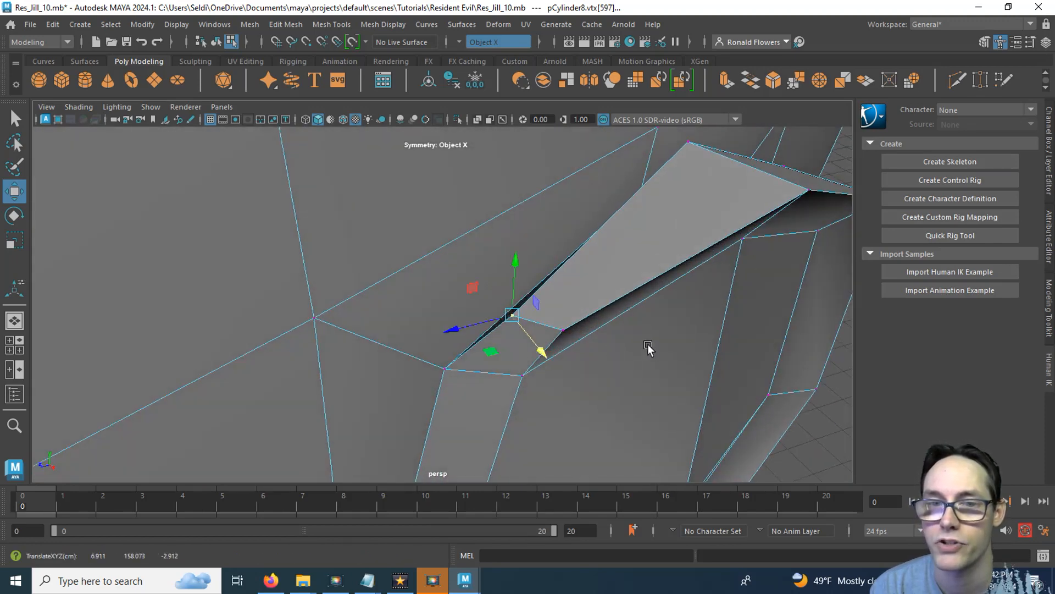
Step: Show the head in smooth preview and pull the ear's upper inner and back edges outward from the head
{"action": "left_click_drag", "start_coordinate": [648, 348], "coordinate": [535, 339], "text": "alt"}
{"action": "right_click_drag", "start_coordinate": [535, 339], "coordinate": [481, 332], "text": "alt"}
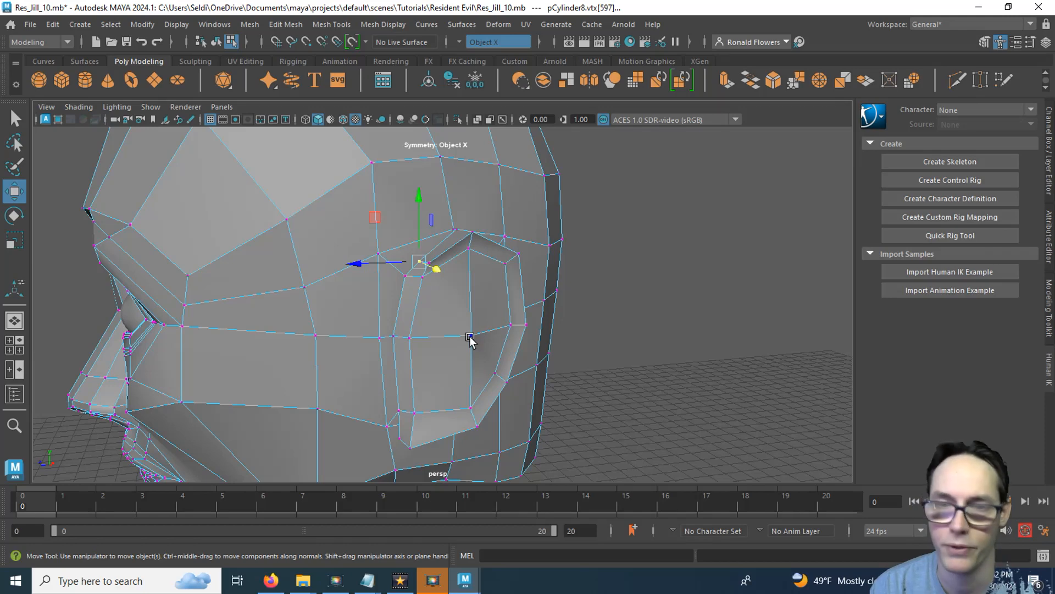
{"action": "key", "text": "3"}
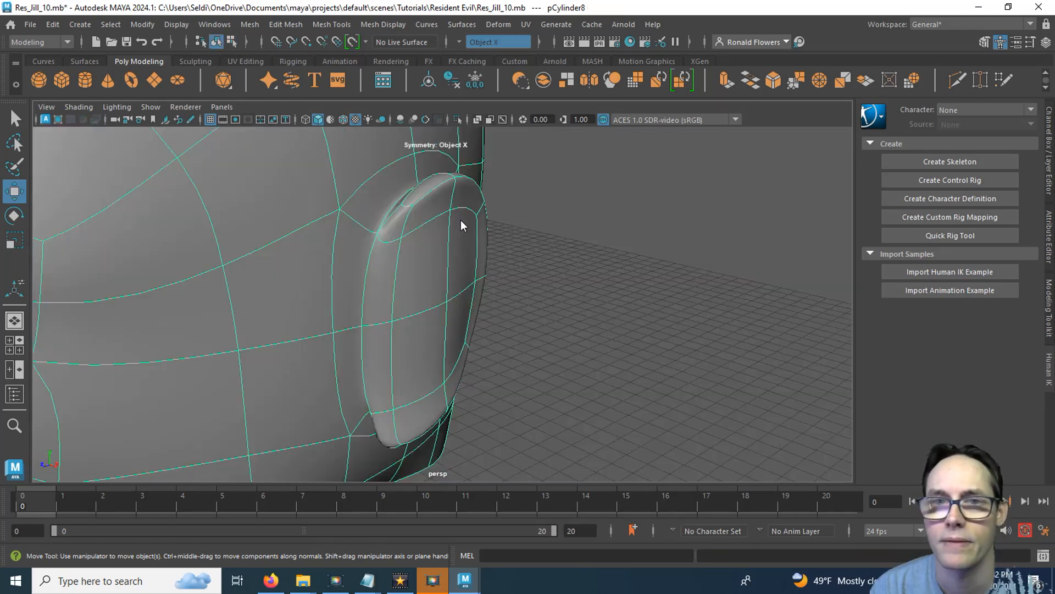
{"action": "right_click_drag", "start_coordinate": [460, 190], "coordinate": [456, 164]}
{"action": "left_click", "coordinate": [429, 216]}
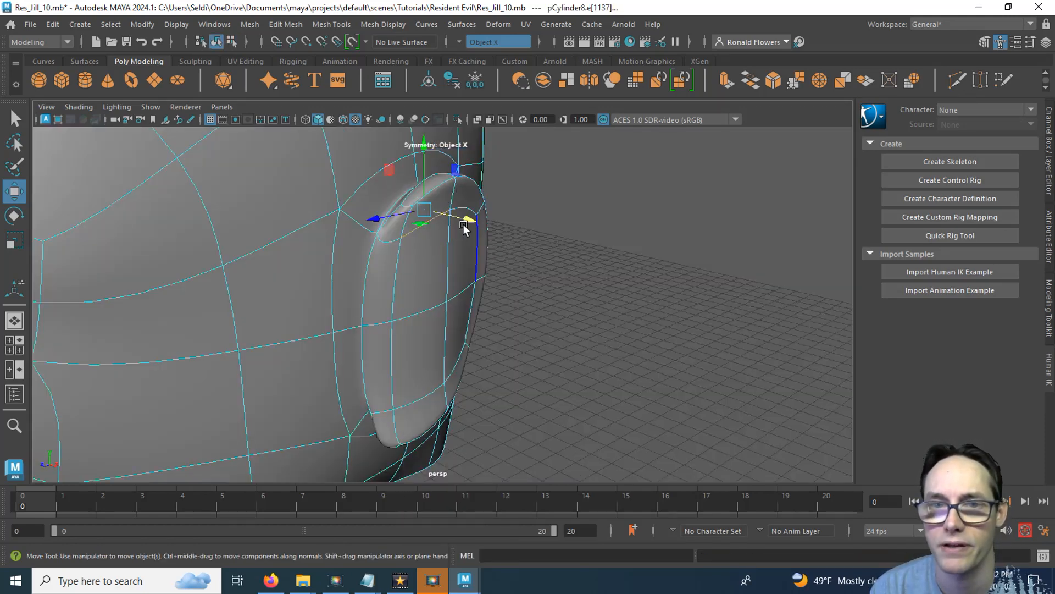
{"action": "left_click_drag", "start_coordinate": [466, 224], "coordinate": [538, 257]}
{"action": "left_click", "coordinate": [385, 240]}
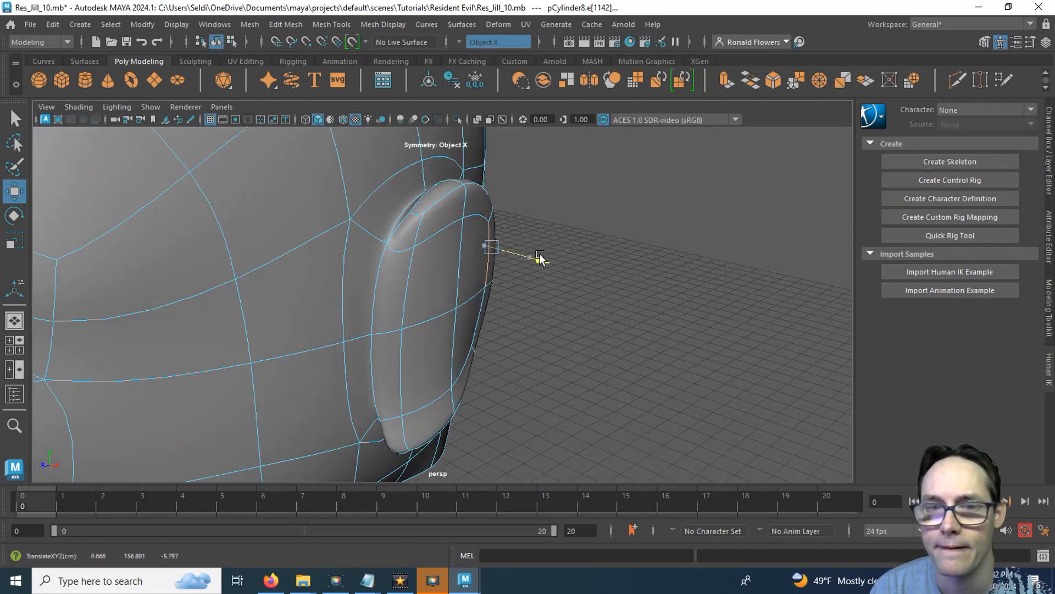
Step: Adjust the edges along the ear's lower back and bottom in smooth preview and return to the unsmoothed display
{"action": "left_click_drag", "start_coordinate": [496, 362], "coordinate": [467, 304], "text": "alt"}
{"action": "middle_click_drag", "start_coordinate": [468, 303], "coordinate": [480, 321], "text": "alt"}
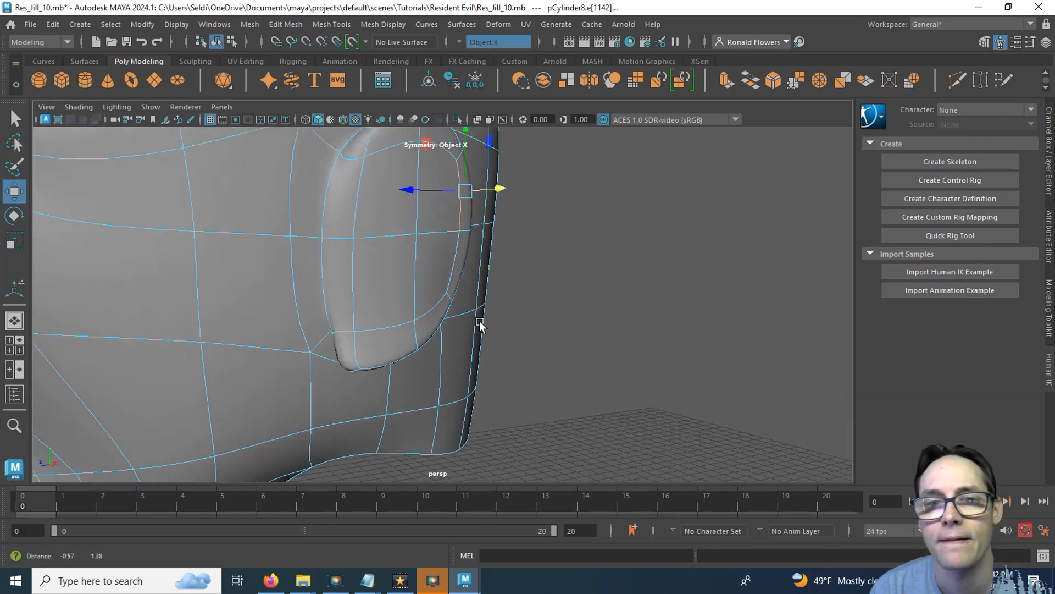
{"action": "left_click_drag", "start_coordinate": [479, 321], "coordinate": [437, 330], "text": "alt"}
{"action": "left_click", "coordinate": [439, 278]}
{"action": "left_click_drag", "start_coordinate": [482, 272], "coordinate": [289, 304]}
{"action": "middle_click_drag", "start_coordinate": [317, 303], "coordinate": [466, 372], "text": "alt"}
{"action": "left_click_drag", "start_coordinate": [466, 375], "coordinate": [435, 374], "text": "alt"}
{"action": "left_click", "coordinate": [455, 403]}
{"action": "left_click", "coordinate": [408, 405]}
{"action": "left_click", "coordinate": [427, 347]}
{"action": "left_click_drag", "start_coordinate": [354, 311], "coordinate": [450, 259]}
{"action": "key", "text": "1"}
Step: Check the side-view ear photo in the browser, return to Maya and extrude the ear's four inner faces inward with Local Translate Z -0.298
{"action": "right_click_drag", "start_coordinate": [626, 191], "coordinate": [615, 233]}
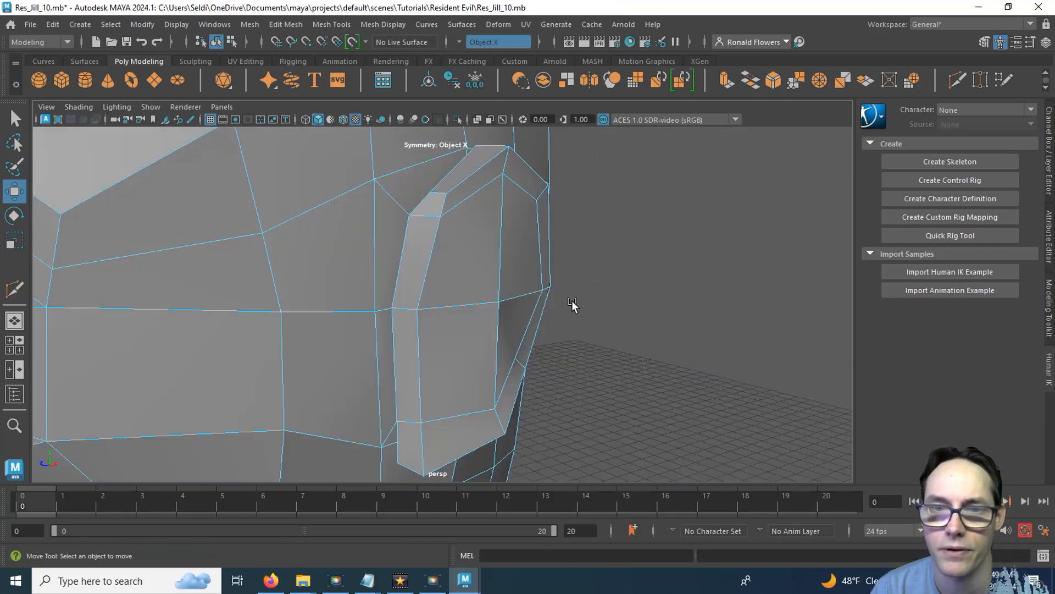
{"action": "left_click", "coordinate": [470, 266]}
{"action": "left_click", "coordinate": [524, 244], "text": "shift"}
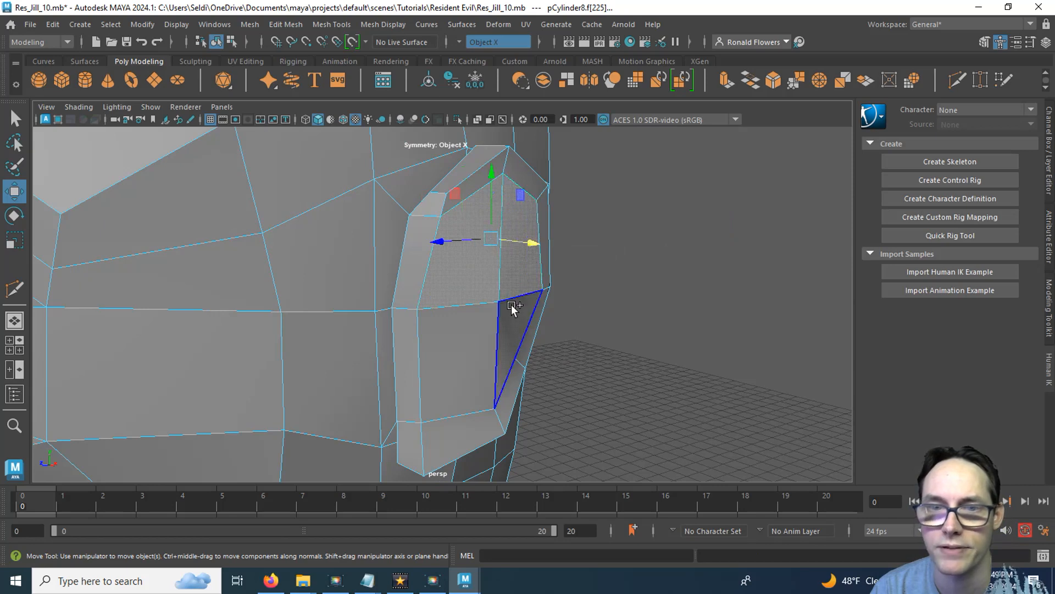
{"action": "left_click", "coordinate": [512, 306], "text": "shift"}
{"action": "left_click", "coordinate": [471, 322], "text": "shift"}
{"action": "left_click_drag", "start_coordinate": [664, 318], "coordinate": [633, 311], "text": "alt"}
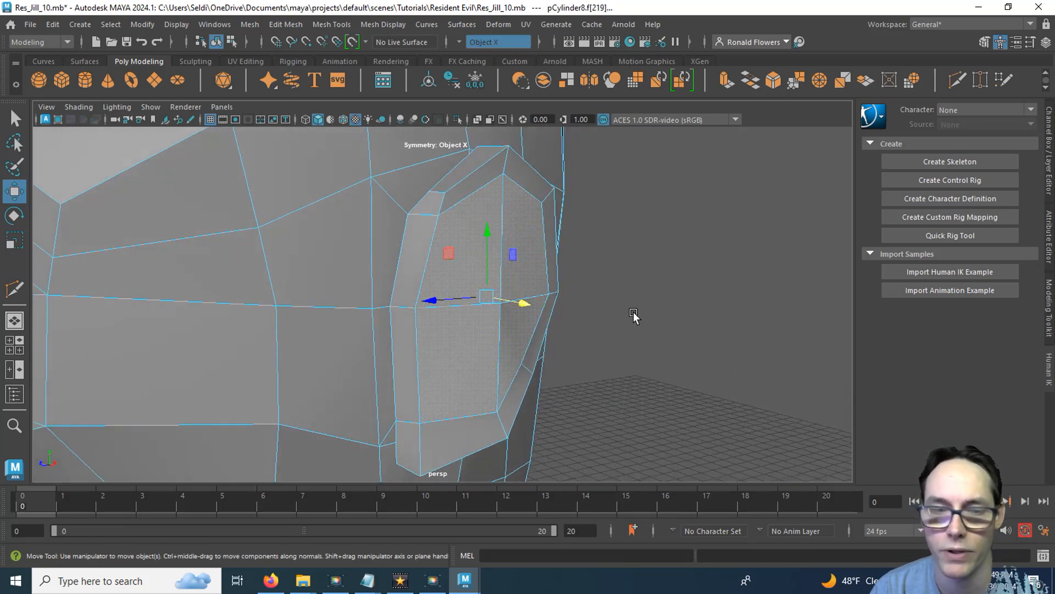
{"action": "left_click", "coordinate": [271, 581]}
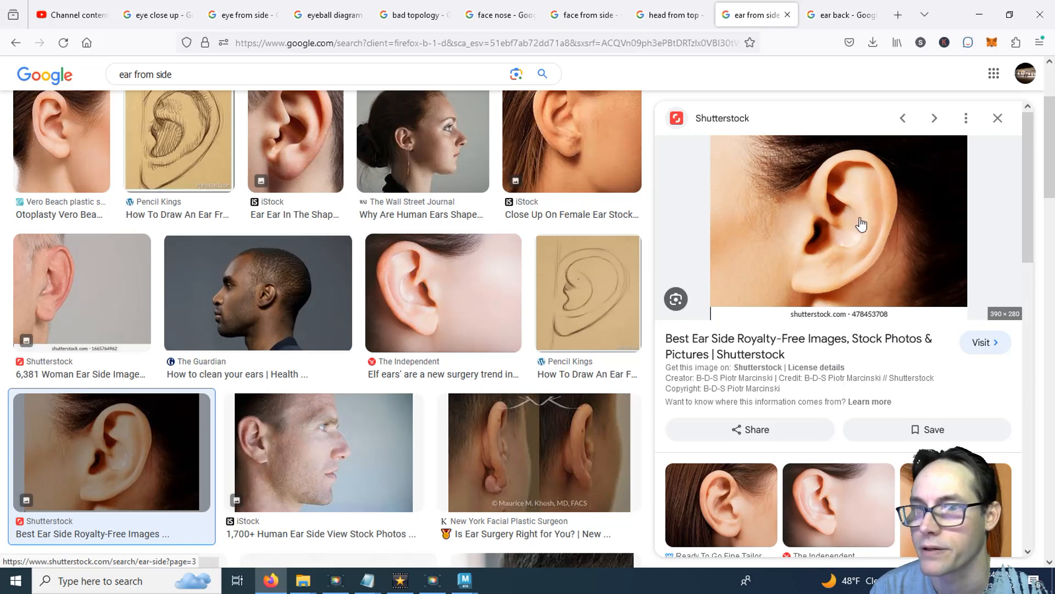
{"action": "key", "text": "alt+Tab"}
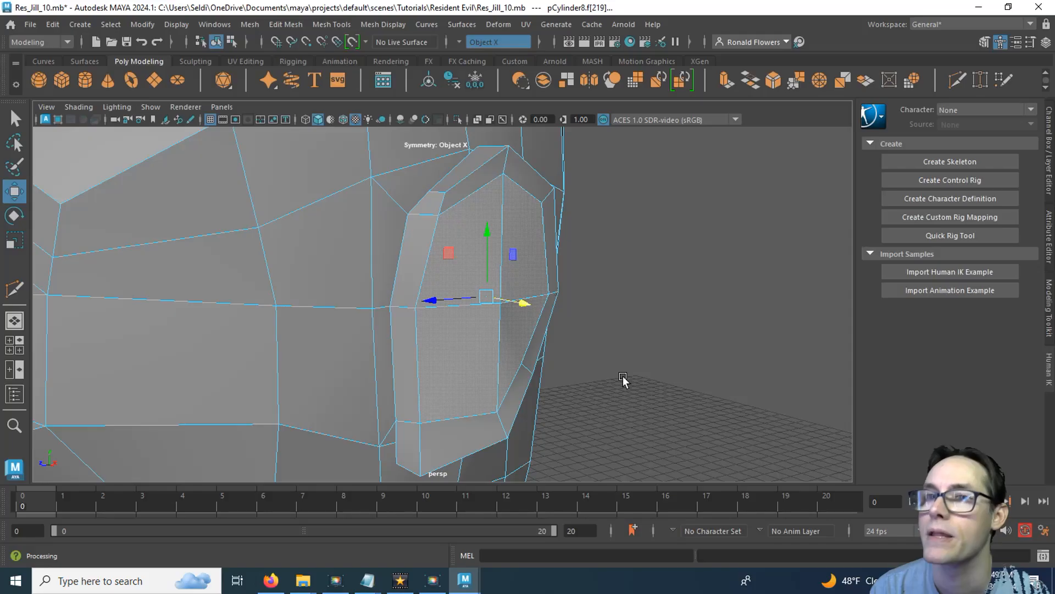
{"action": "left_click", "coordinate": [726, 81]}
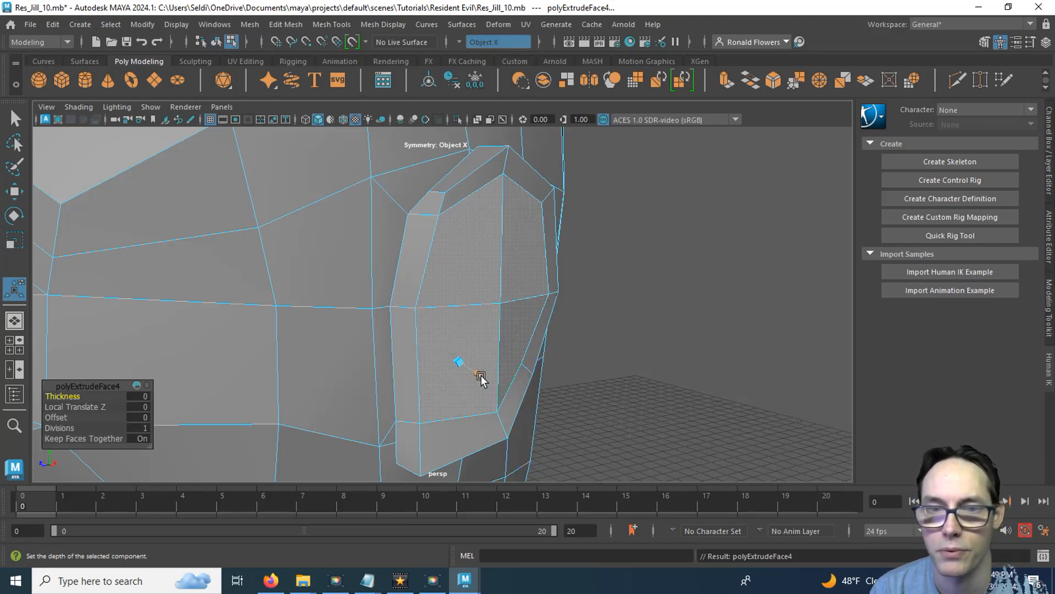
{"action": "left_click_drag", "start_coordinate": [481, 378], "coordinate": [448, 358]}
{"action": "left_click_drag", "start_coordinate": [525, 312], "coordinate": [363, 325], "text": "alt"}
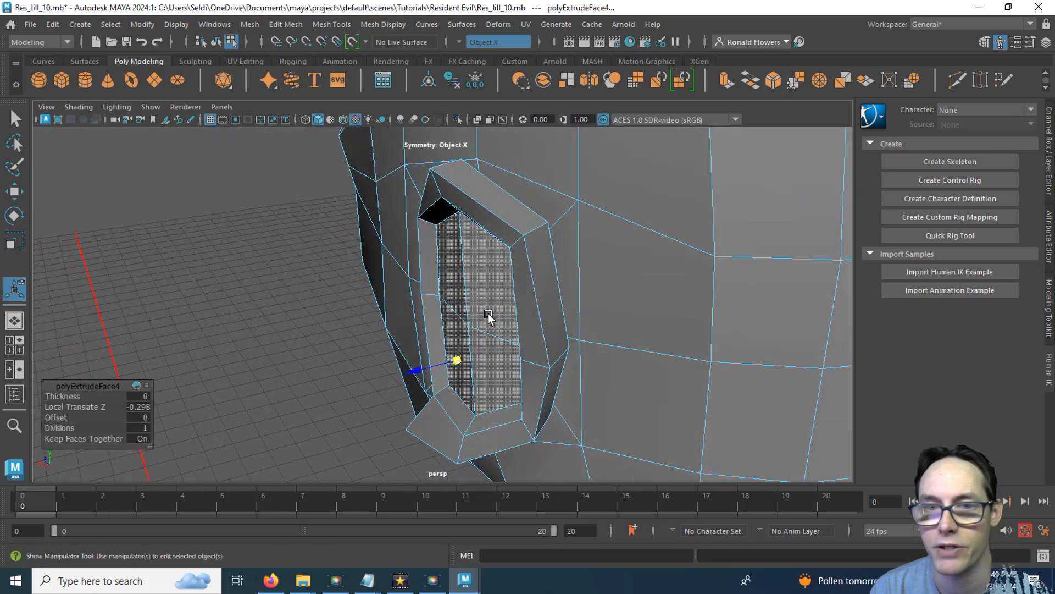
{"action": "left_click_drag", "start_coordinate": [488, 317], "coordinate": [363, 216], "text": "alt"}
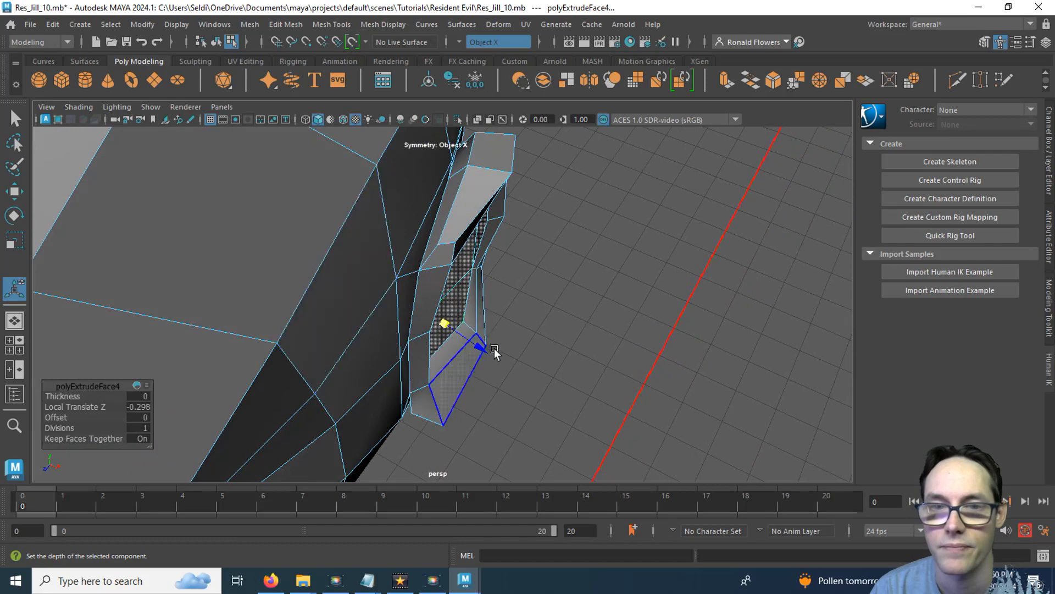
{"action": "left_click_drag", "start_coordinate": [494, 352], "coordinate": [629, 332], "text": "alt"}
Step: Select the ring of faces around the ear's raised rim and rotate them about the vertical axis
{"action": "right_click_drag", "start_coordinate": [647, 190], "coordinate": [636, 224]}
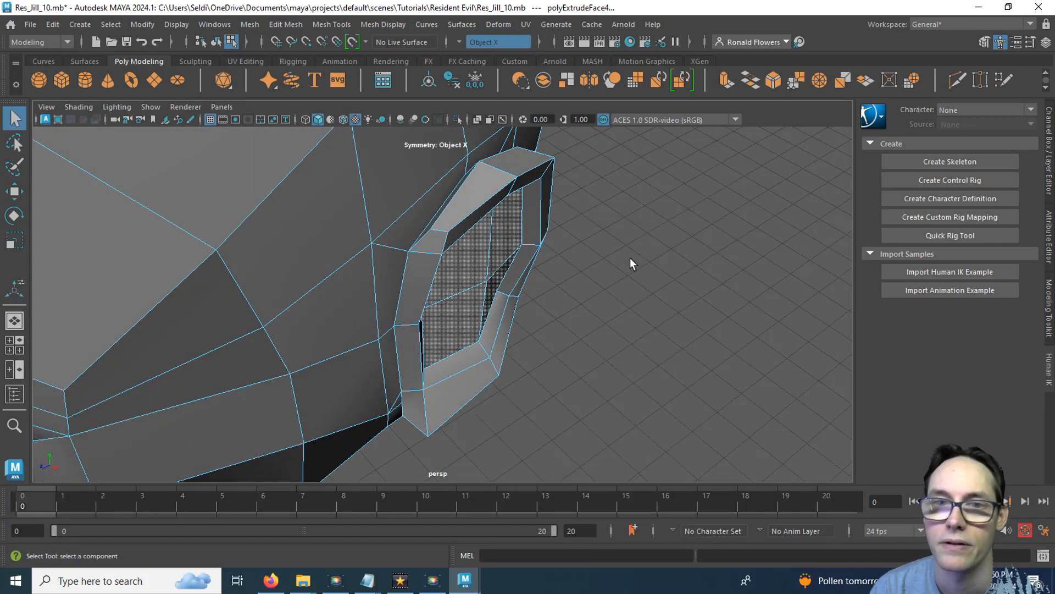
{"action": "left_click", "coordinate": [436, 237]}
{"action": "left_click", "coordinate": [467, 193], "text": "shift"}
{"action": "left_click_drag", "start_coordinate": [538, 242], "coordinate": [437, 285], "text": "alt"}
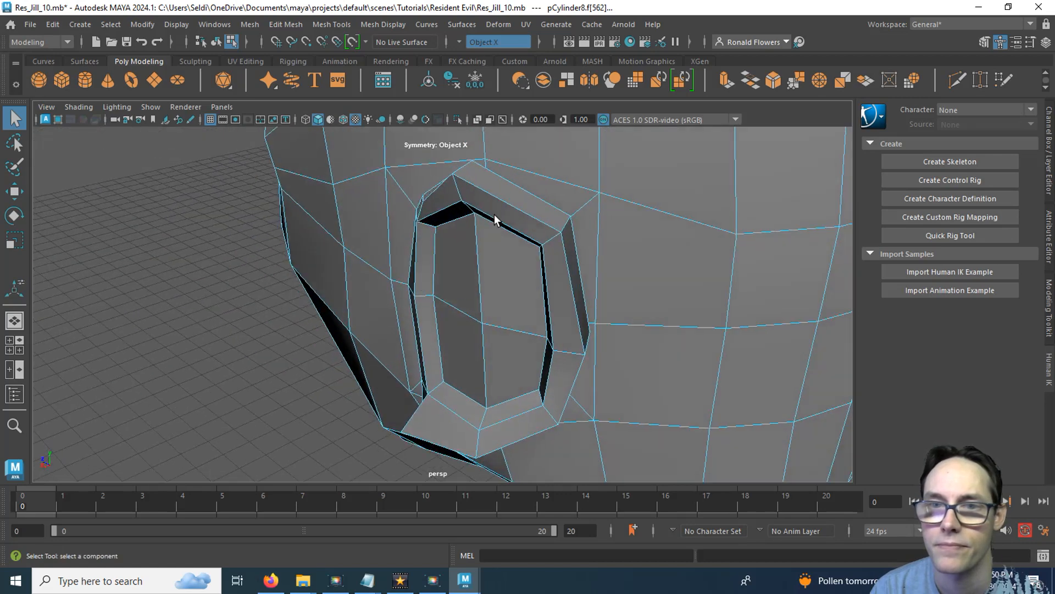
{"action": "left_click", "coordinate": [568, 269], "text": "shift"}
{"action": "left_click_drag", "start_coordinate": [456, 351], "coordinate": [540, 367], "text": "alt"}
{"action": "left_click", "coordinate": [430, 386], "text": "shift"}
{"action": "left_click", "coordinate": [514, 356], "text": "shift"}
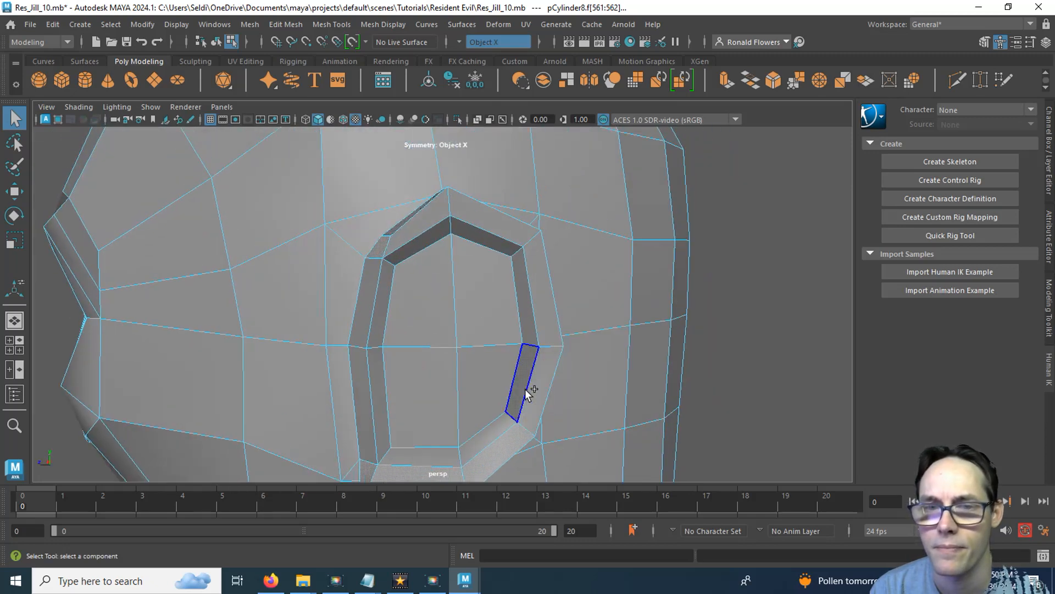
{"action": "left_click", "coordinate": [526, 388], "text": "shift"}
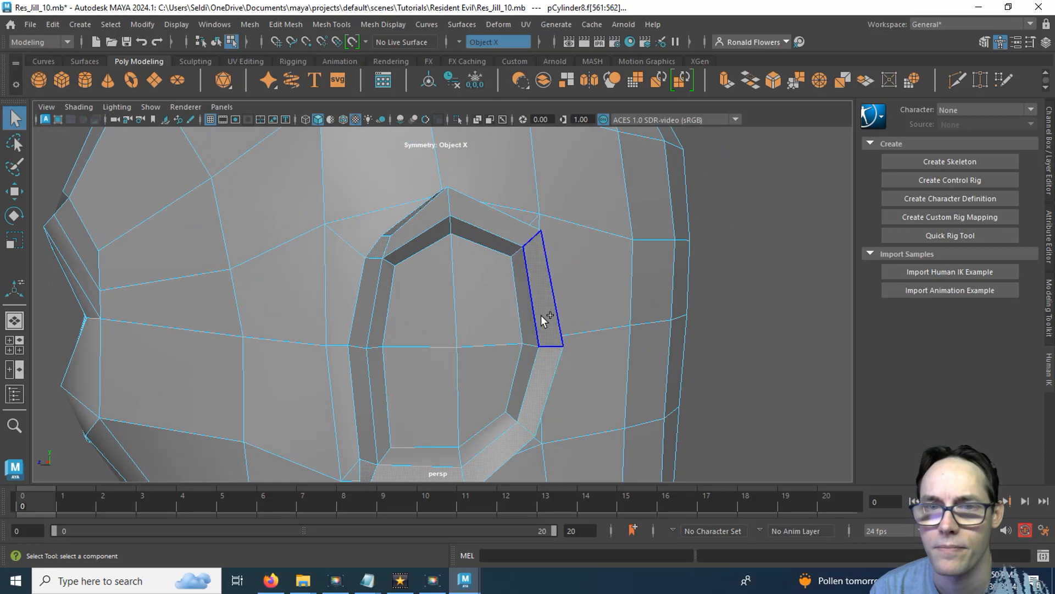
{"action": "left_click", "coordinate": [514, 225], "text": "shift"}
{"action": "left_click_drag", "start_coordinate": [457, 266], "coordinate": [531, 361], "text": "alt"}
{"action": "scroll", "coordinate": [452, 306], "scroll_direction": "up", "scroll_amount": 1}
{"action": "left_click_drag", "start_coordinate": [458, 344], "coordinate": [421, 358], "text": "alt"}
{"action": "key", "text": "w"}
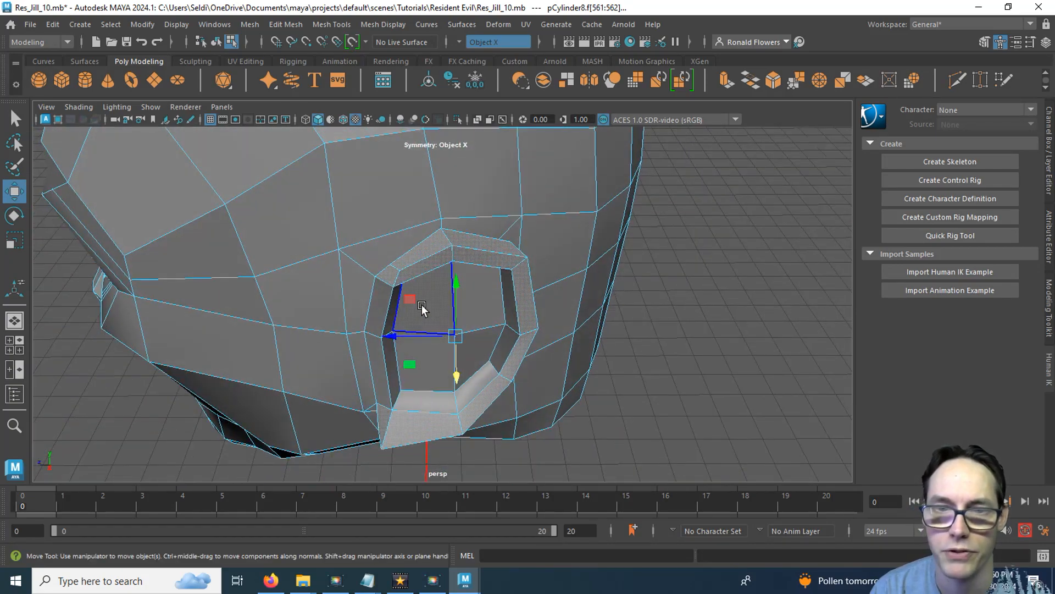
{"action": "left_click_drag", "start_coordinate": [424, 296], "coordinate": [334, 351], "text": "alt"}
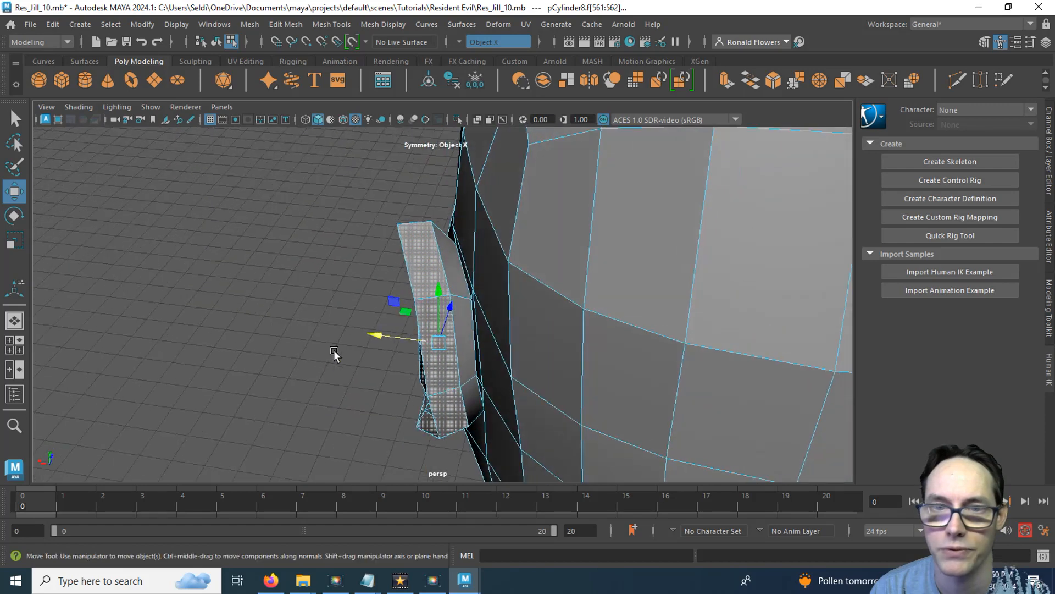
{"action": "left_click_drag", "start_coordinate": [411, 295], "coordinate": [372, 282], "text": "alt"}
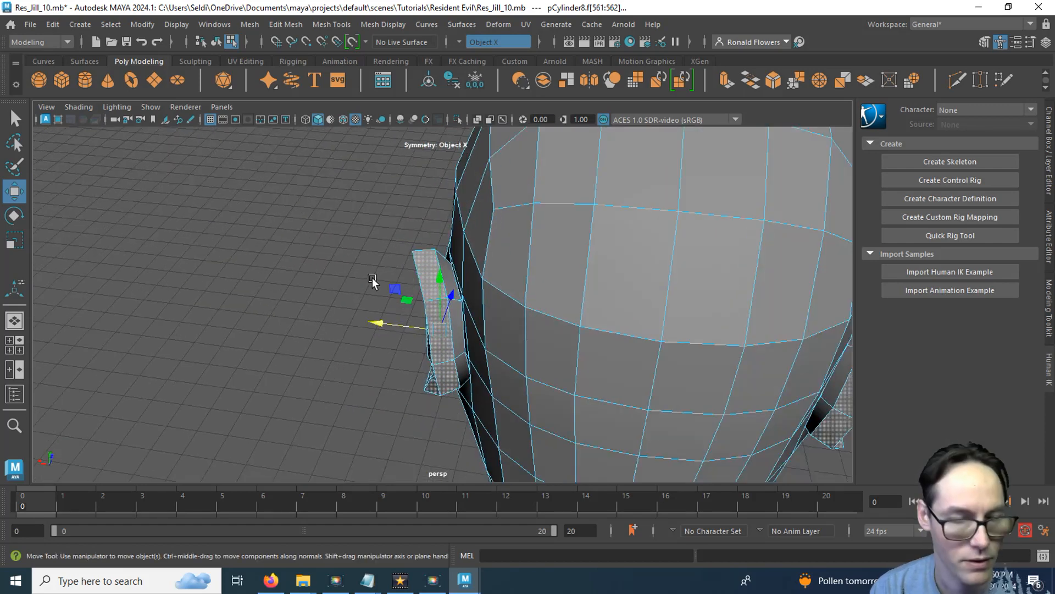
{"action": "key", "text": "e"}
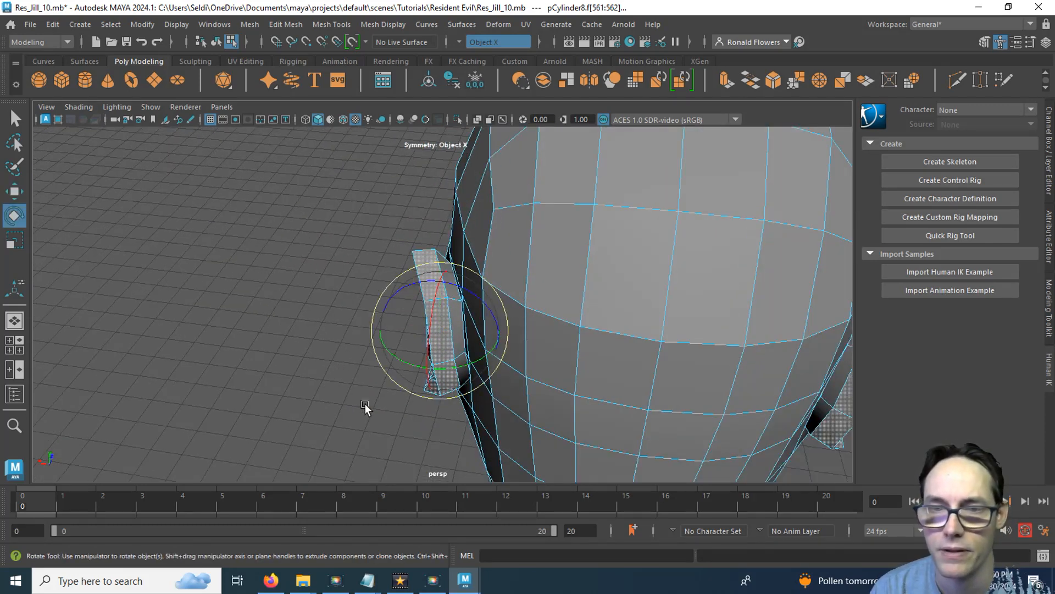
{"action": "left_click_drag", "start_coordinate": [349, 330], "coordinate": [299, 400], "text": "alt"}
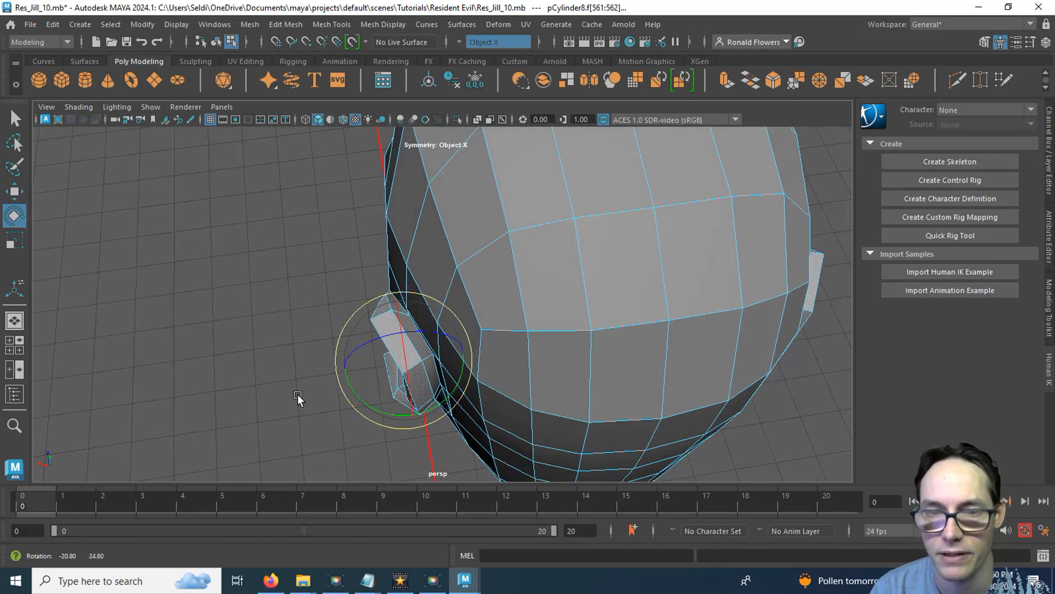
{"action": "left_click_drag", "start_coordinate": [382, 407], "coordinate": [438, 354]}
{"action": "right_click_drag", "start_coordinate": [379, 411], "coordinate": [406, 407], "text": "alt"}
{"action": "middle_click_drag", "start_coordinate": [405, 407], "coordinate": [365, 322], "text": "alt"}
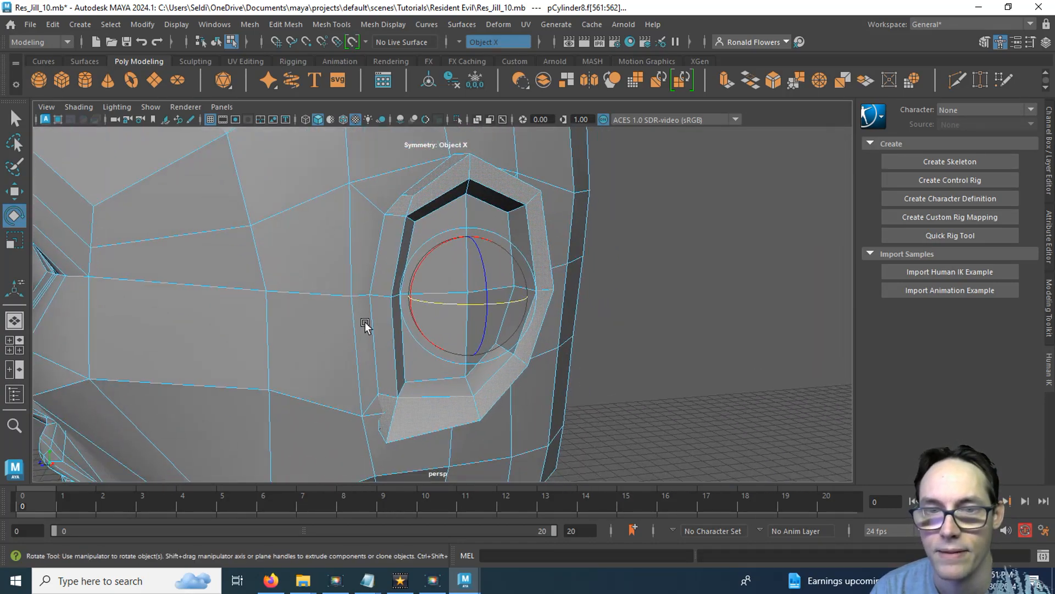
{"action": "left_click_drag", "start_coordinate": [381, 335], "coordinate": [540, 358], "text": "alt"}
Step: Reposition individual vertices along the ear's lower rim to refine the shape around the lobe
{"action": "right_click_drag", "start_coordinate": [605, 190], "coordinate": [562, 187]}
{"action": "middle_click_drag", "start_coordinate": [565, 345], "coordinate": [593, 305], "text": "alt"}
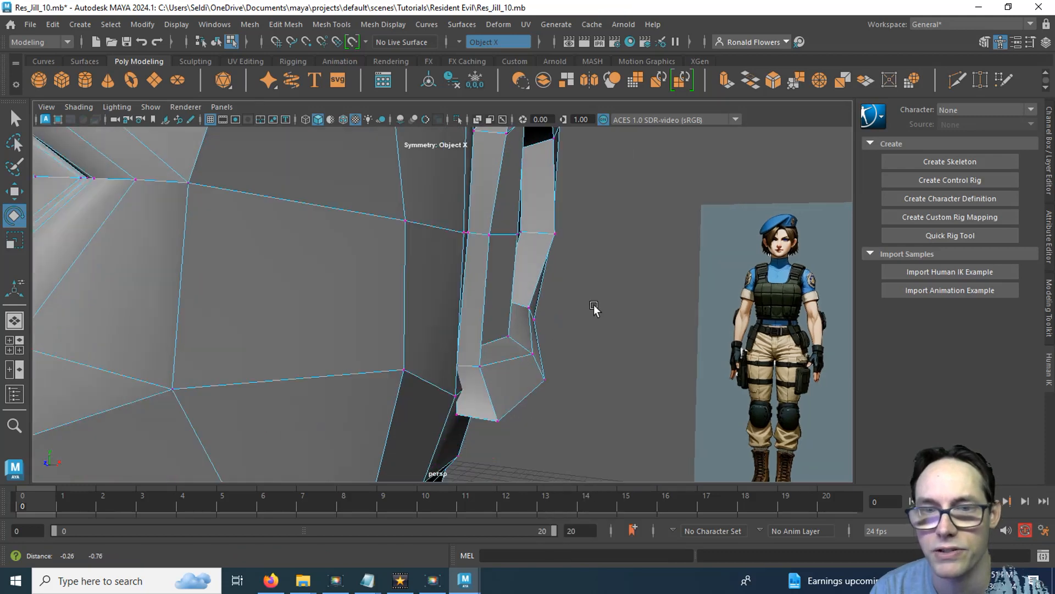
{"action": "left_click_drag", "start_coordinate": [594, 305], "coordinate": [537, 314], "text": "alt"}
{"action": "left_click", "coordinate": [413, 329]}
{"action": "key", "text": "w"}
{"action": "left_click_drag", "start_coordinate": [467, 326], "coordinate": [457, 326]}
{"action": "left_click_drag", "start_coordinate": [444, 374], "coordinate": [468, 358], "text": "alt"}
{"action": "left_click", "coordinate": [529, 324]}
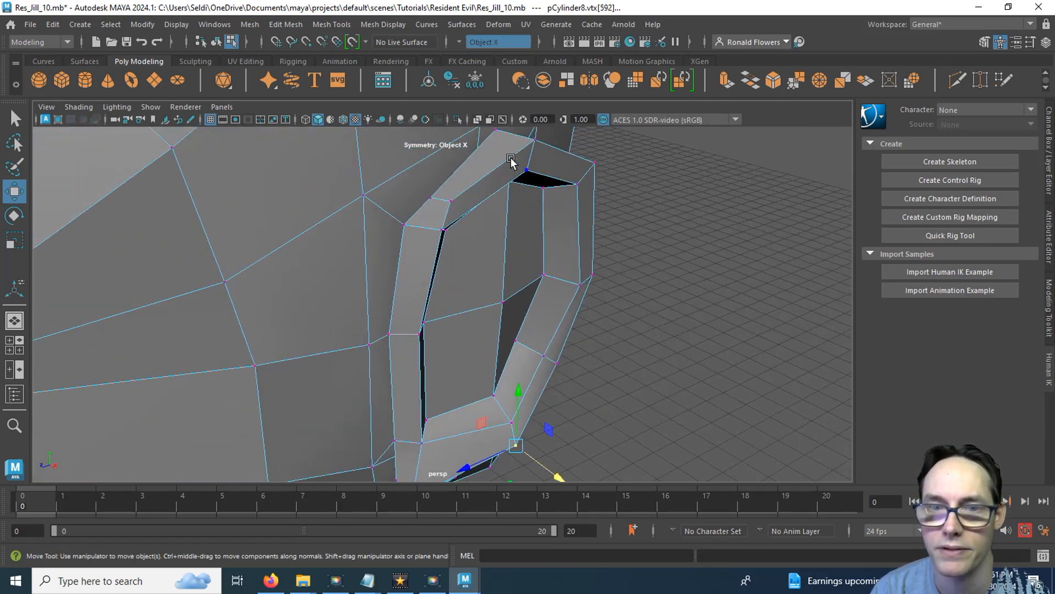
{"action": "left_click_drag", "start_coordinate": [506, 305], "coordinate": [737, 191], "text": "alt"}
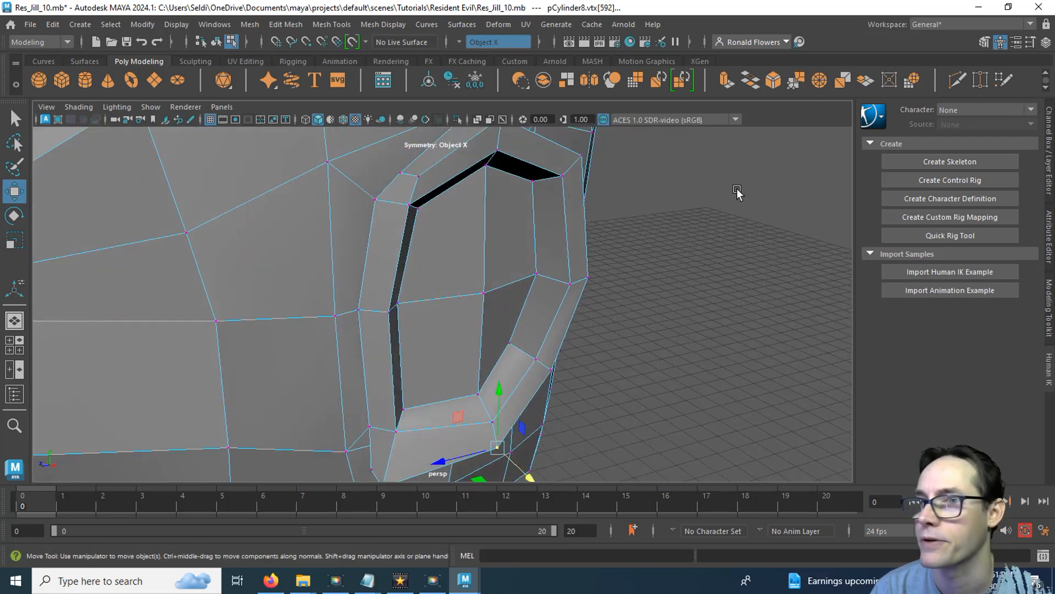
Step: Insert an edge loop around the ear's rim between its inner and outer edges, and show the head in smooth preview
{"action": "left_click", "coordinate": [957, 82]}
{"action": "middle_click_drag", "start_coordinate": [420, 246], "coordinate": [394, 321], "text": "alt"}
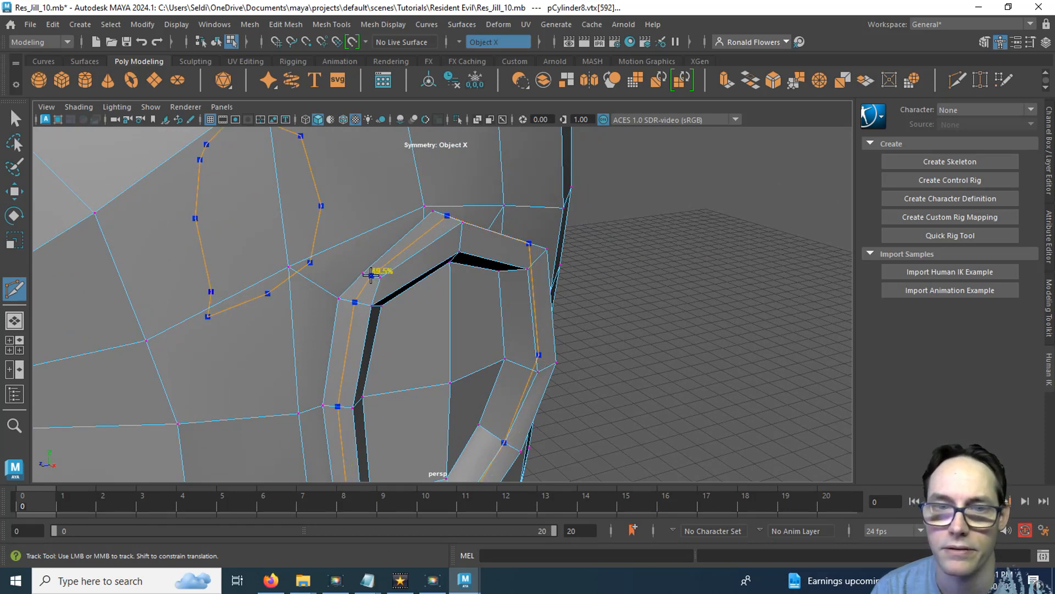
{"action": "left_click_drag", "start_coordinate": [471, 300], "coordinate": [613, 275], "text": "alt"}
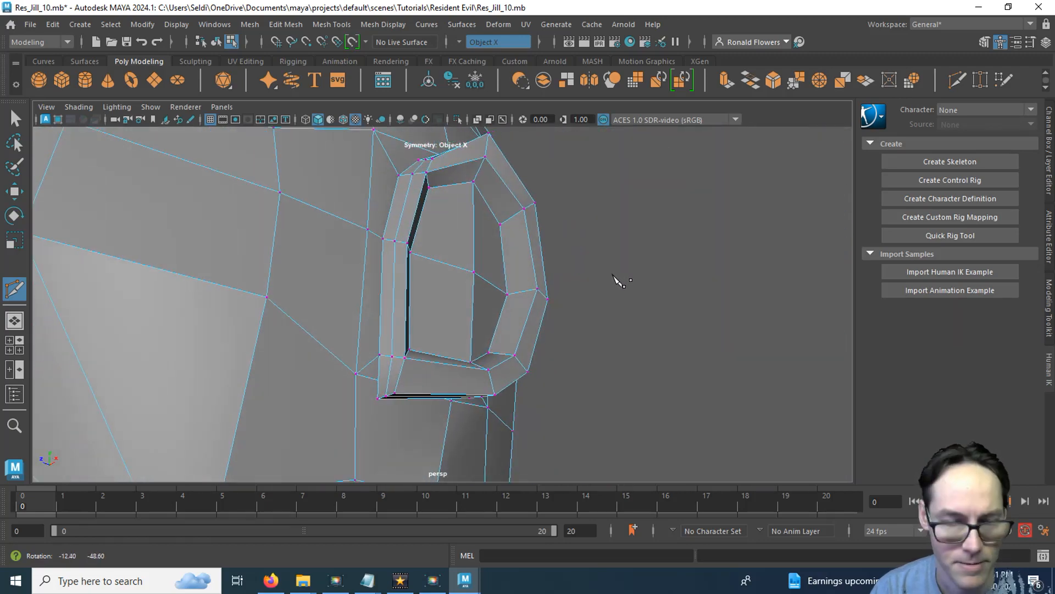
{"action": "key", "text": "3"}
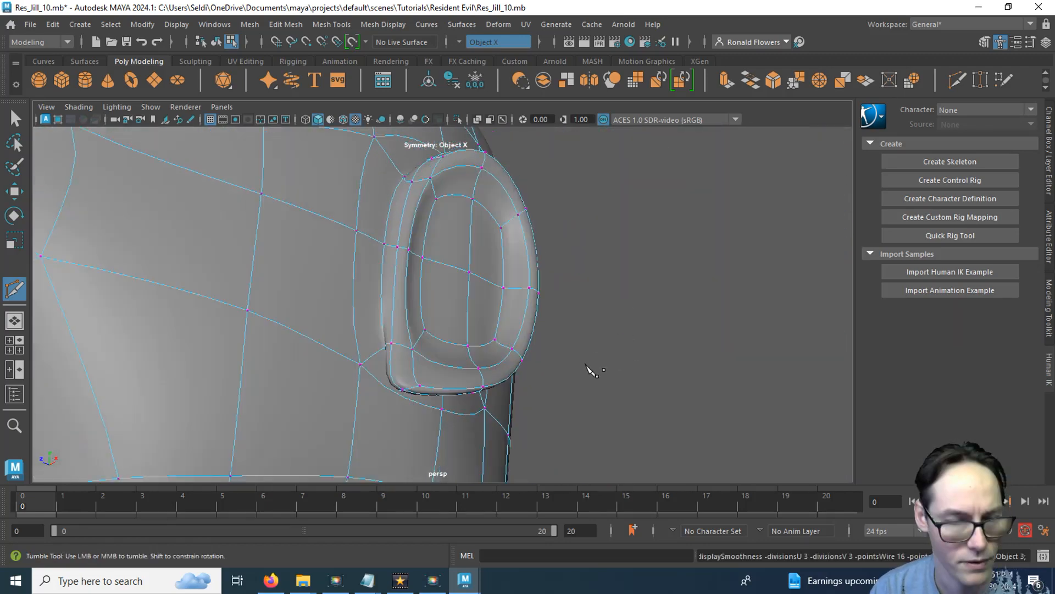
Step: Select the upper edges of the rim's new loop and reposition them to shape the top of the ear
{"action": "key", "text": "w"}
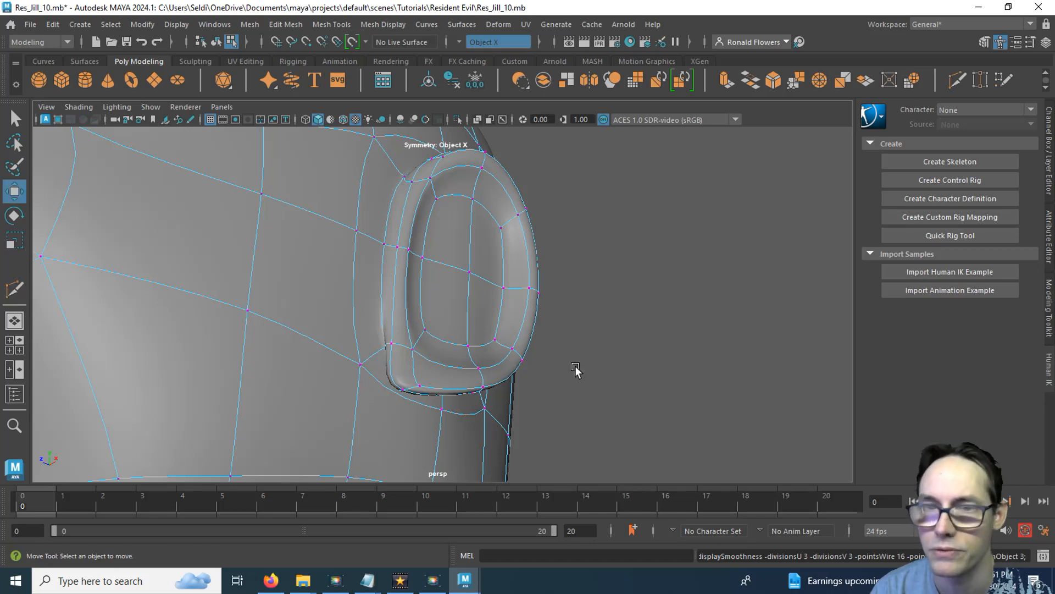
{"action": "right_click_drag", "start_coordinate": [576, 367], "coordinate": [578, 155]}
{"action": "left_click_drag", "start_coordinate": [541, 242], "coordinate": [369, 269], "text": "alt"}
{"action": "left_click", "coordinate": [400, 322]}
{"action": "left_click", "coordinate": [366, 266], "text": "shift"}
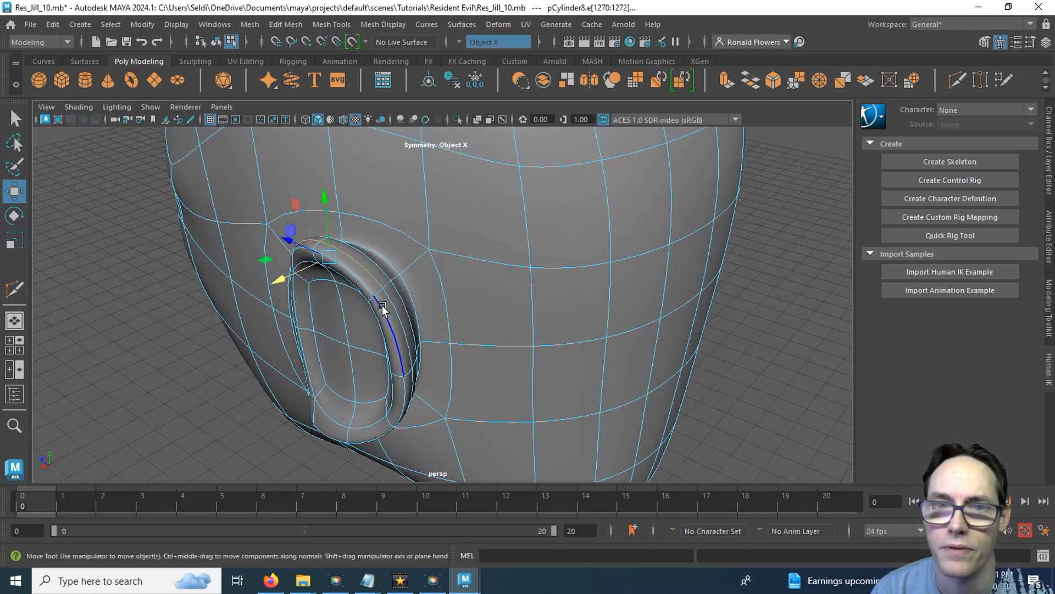
{"action": "left_click_drag", "start_coordinate": [381, 305], "coordinate": [395, 288], "text": "alt"}
{"action": "left_click_drag", "start_coordinate": [423, 341], "coordinate": [400, 337], "text": "alt"}
Step: Reposition the rim loop's edges one by one around the lower back, bottom and lower front of the ear
{"action": "left_click", "coordinate": [369, 326]}
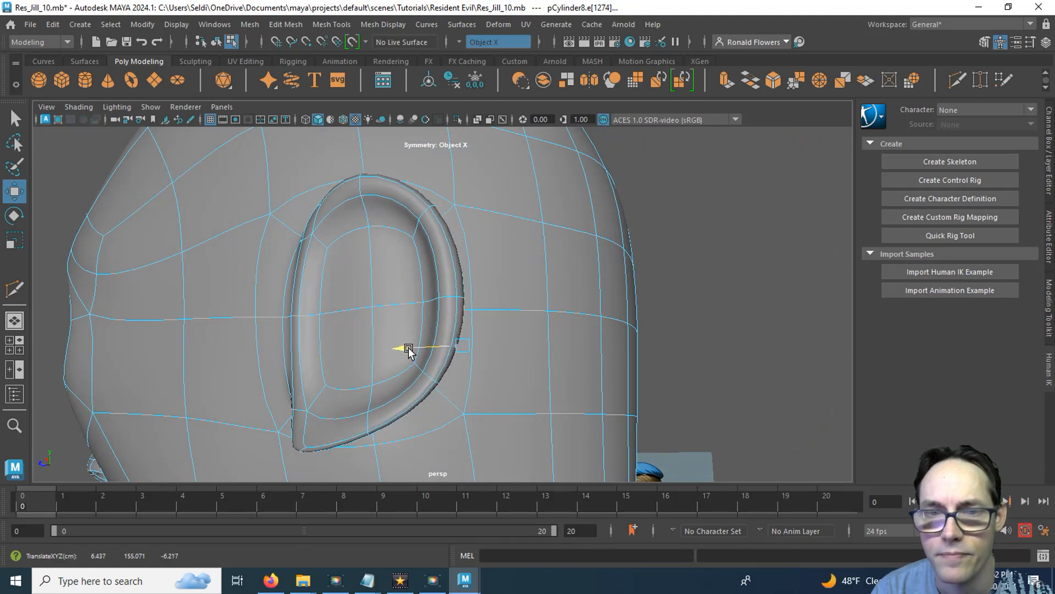
{"action": "left_click_drag", "start_coordinate": [387, 387], "coordinate": [384, 335], "text": "alt"}
{"action": "left_click", "coordinate": [417, 278]}
{"action": "left_click_drag", "start_coordinate": [394, 287], "coordinate": [471, 306], "text": "alt"}
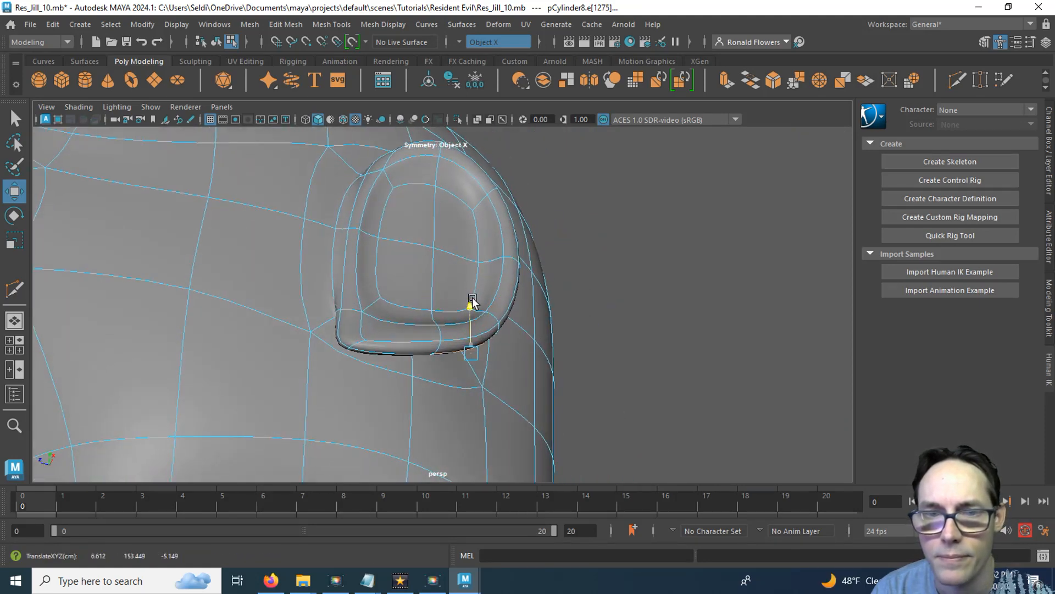
{"action": "left_click", "coordinate": [394, 356]}
{"action": "left_click_drag", "start_coordinate": [389, 318], "coordinate": [401, 372]}
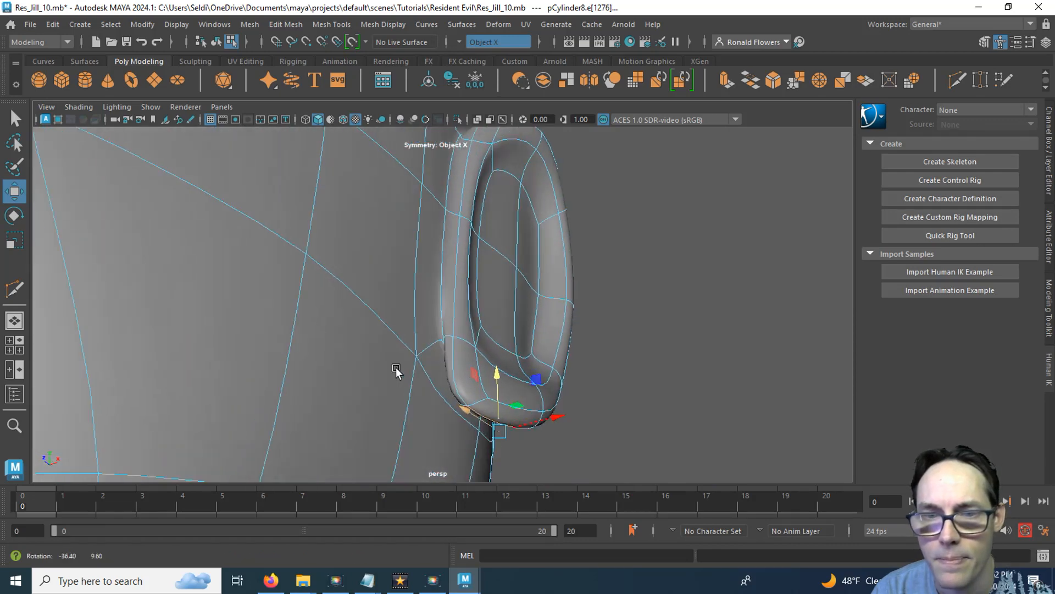
{"action": "left_click", "coordinate": [452, 394]}
{"action": "mouse_move", "coordinate": [452, 394]}
{"action": "left_mouse_down", "text": "alt"}
{"action": "mouse_move", "coordinate": [306, 405]}
{"action": "mouse_move", "coordinate": [355, 431]}
{"action": "mouse_move", "coordinate": [500, 339]}
{"action": "mouse_move", "coordinate": [443, 379]}
{"action": "left_mouse_up", "text": "alt"}
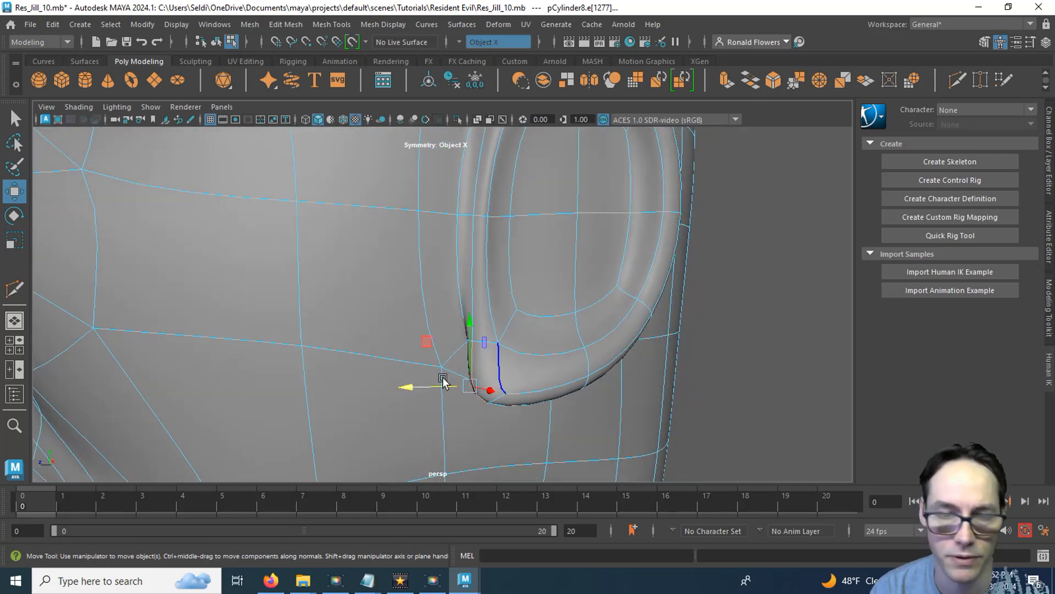
Step: Examine the earlobe shape in several side-view ear photos in the browser, and return to Maya
{"action": "left_click", "coordinate": [270, 579]}
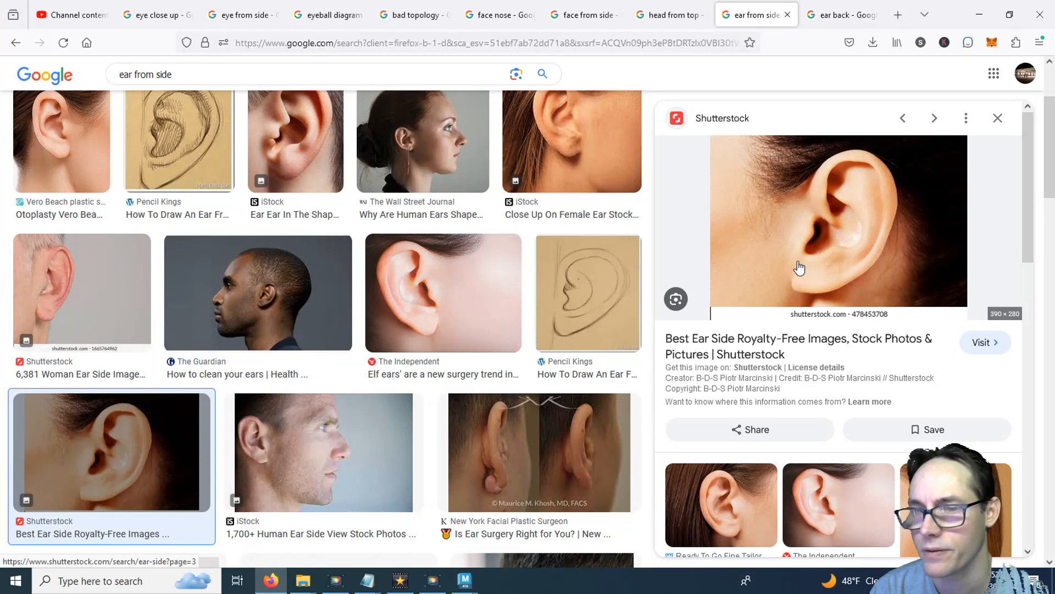
{"action": "left_click", "coordinate": [737, 478]}
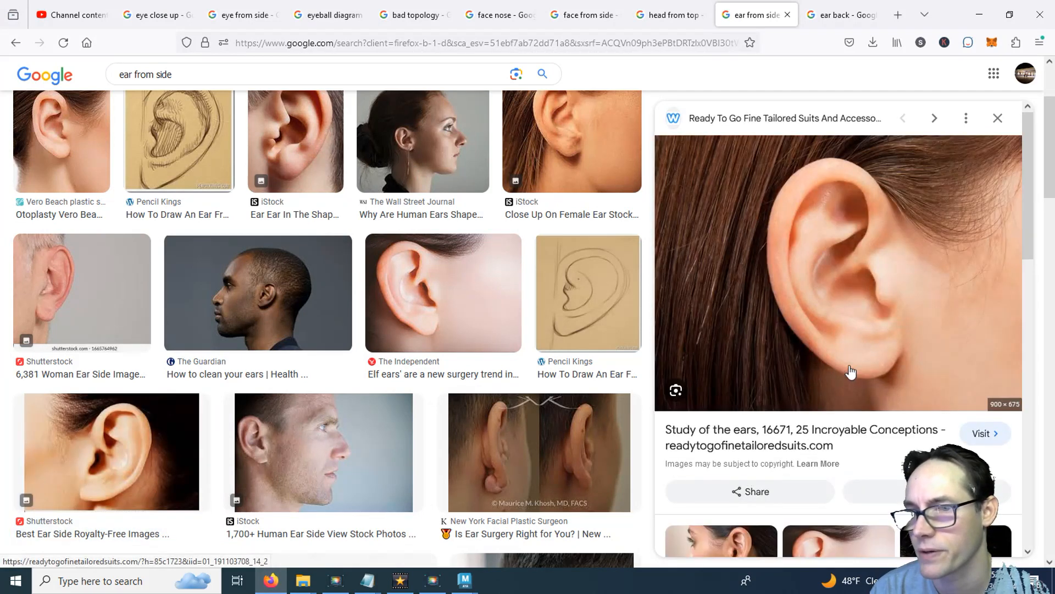
{"action": "left_click", "coordinate": [299, 146]}
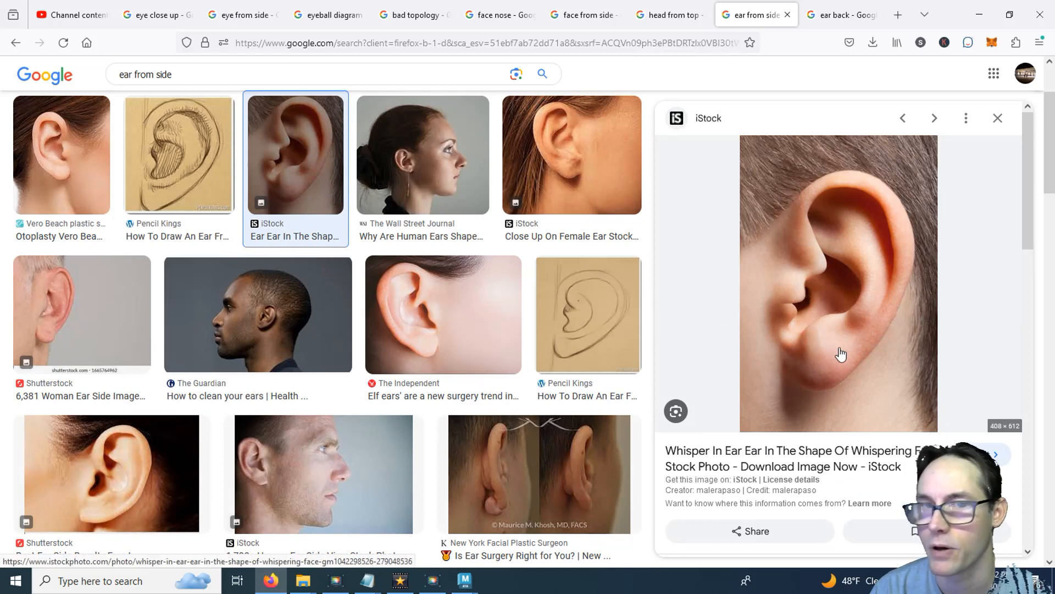
{"action": "scroll", "coordinate": [91, 462], "scroll_direction": "down", "scroll_amount": 5}
{"action": "left_click", "coordinate": [90, 461]}
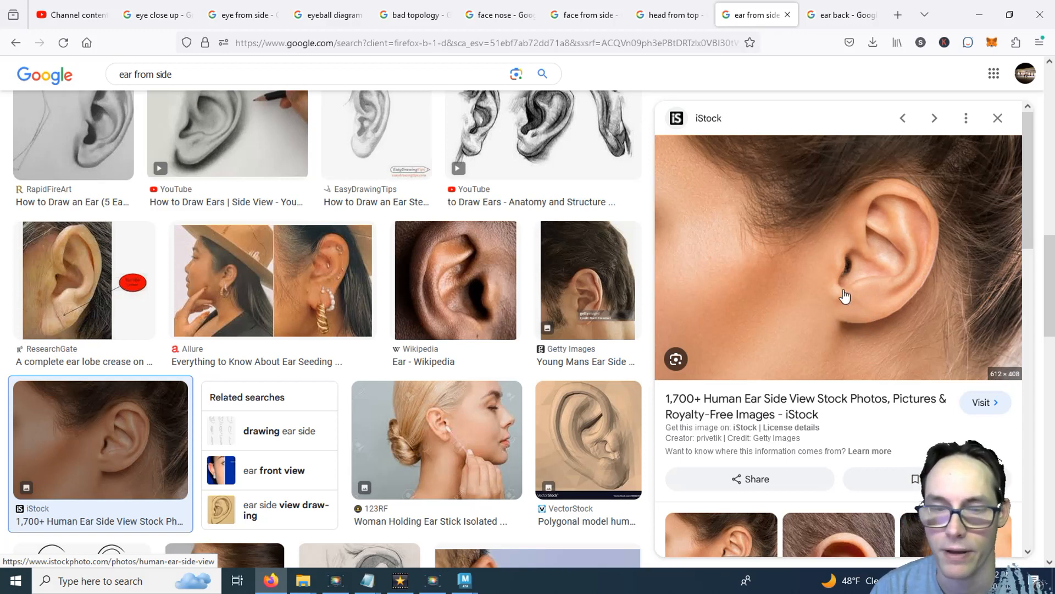
{"action": "left_click", "coordinate": [465, 580]}
Step: Switch to vertex editing and raise the inner rim vertices along the bottom of the ear opening above the lobe
{"action": "right_click_drag", "start_coordinate": [466, 307], "coordinate": [391, 190]}
{"action": "middle_click_drag", "start_coordinate": [519, 297], "coordinate": [447, 299], "text": "alt"}
{"action": "scroll", "coordinate": [471, 327], "scroll_direction": "down", "scroll_amount": 2}
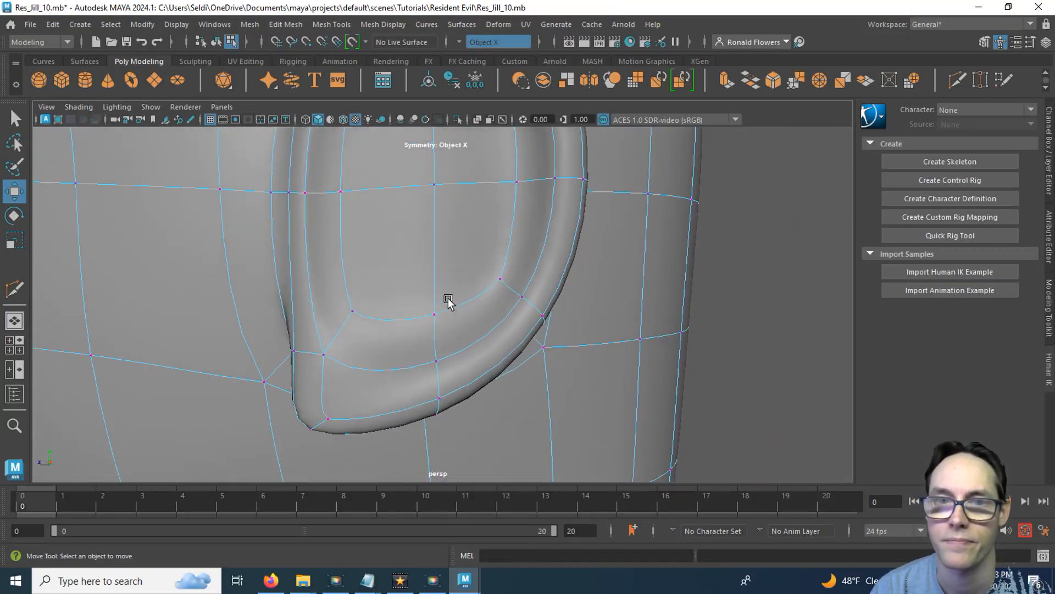
{"action": "scroll", "coordinate": [443, 286], "scroll_direction": "down", "scroll_amount": 2}
{"action": "middle_click_drag", "start_coordinate": [434, 264], "coordinate": [424, 311], "text": "alt"}
{"action": "left_click", "coordinate": [354, 399]}
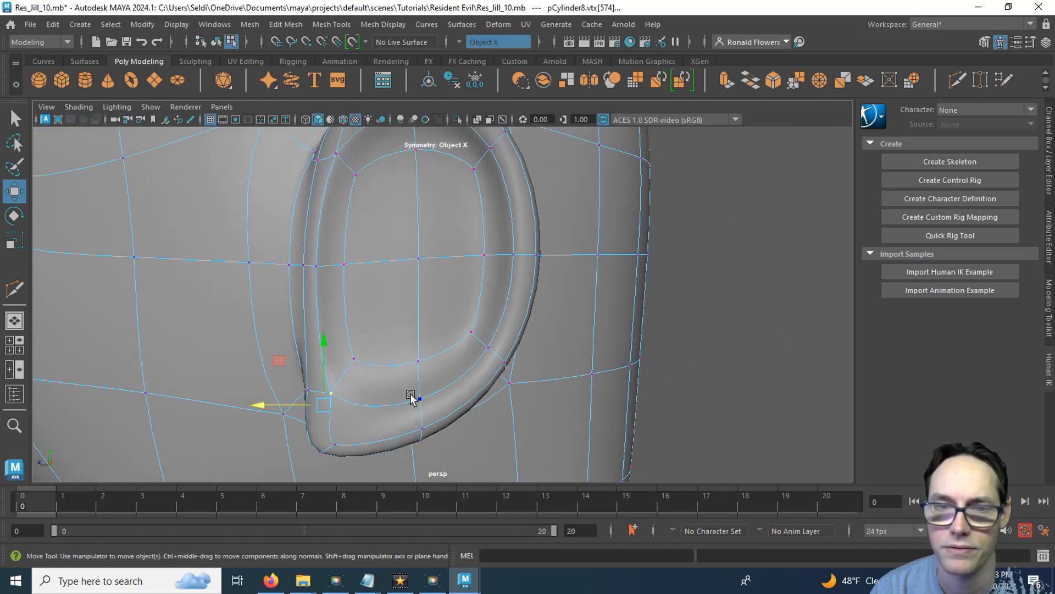
{"action": "left_click", "coordinate": [413, 396], "text": "shift"}
{"action": "left_click_drag", "start_coordinate": [377, 348], "coordinate": [374, 308]}
Step: Move the inner rim vertex at the ear's lower back slightly forward and up to tighten the curve of the hollow
{"action": "left_click", "coordinate": [490, 341]}
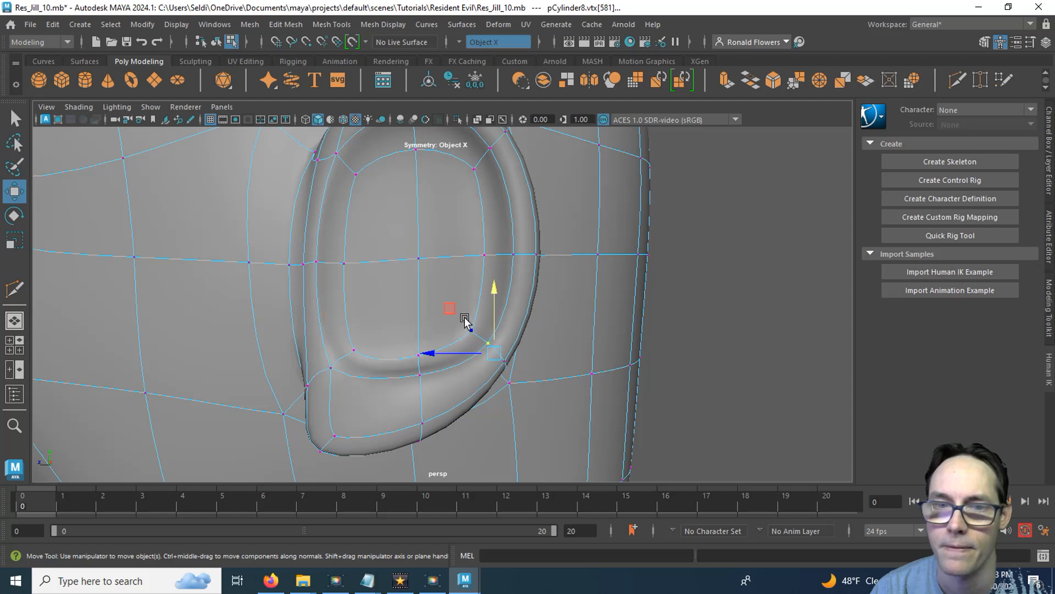
{"action": "left_click_drag", "start_coordinate": [459, 351], "coordinate": [456, 350]}
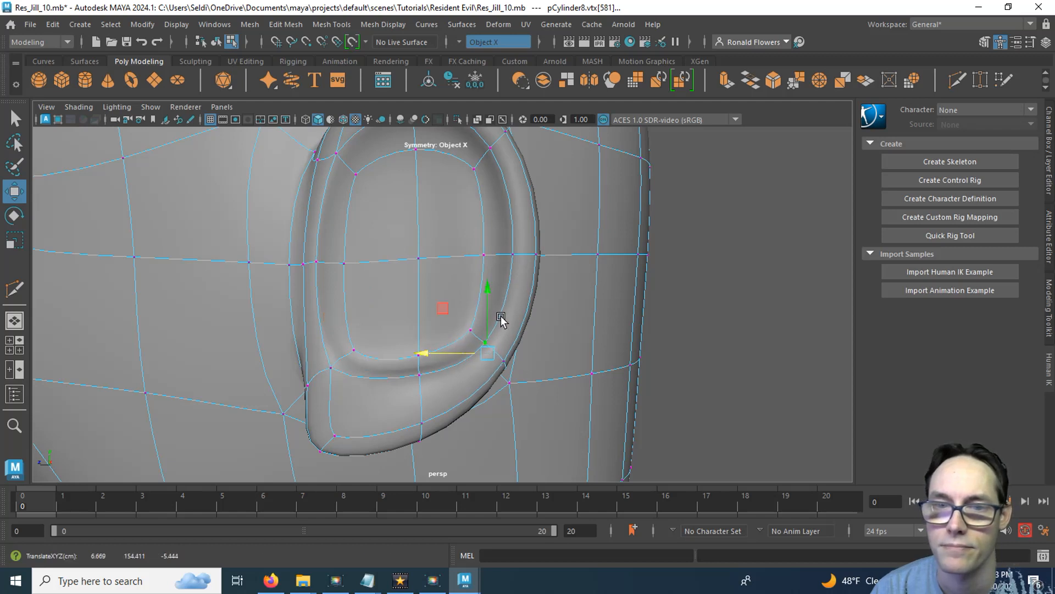
{"action": "left_click_drag", "start_coordinate": [487, 305], "coordinate": [481, 277]}
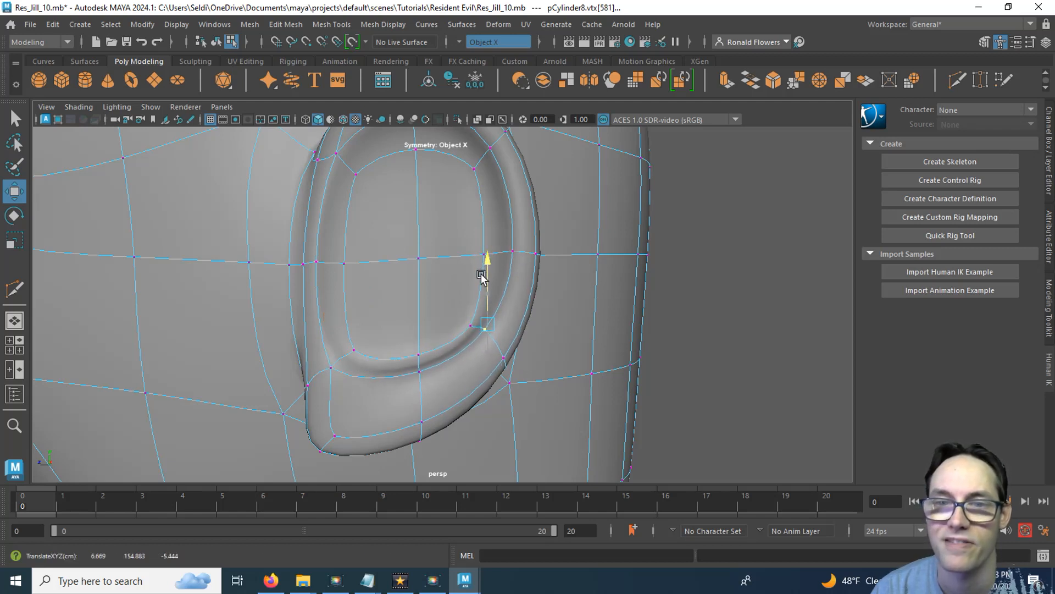
{"action": "left_click_drag", "start_coordinate": [480, 217], "coordinate": [470, 267], "text": "alt"}
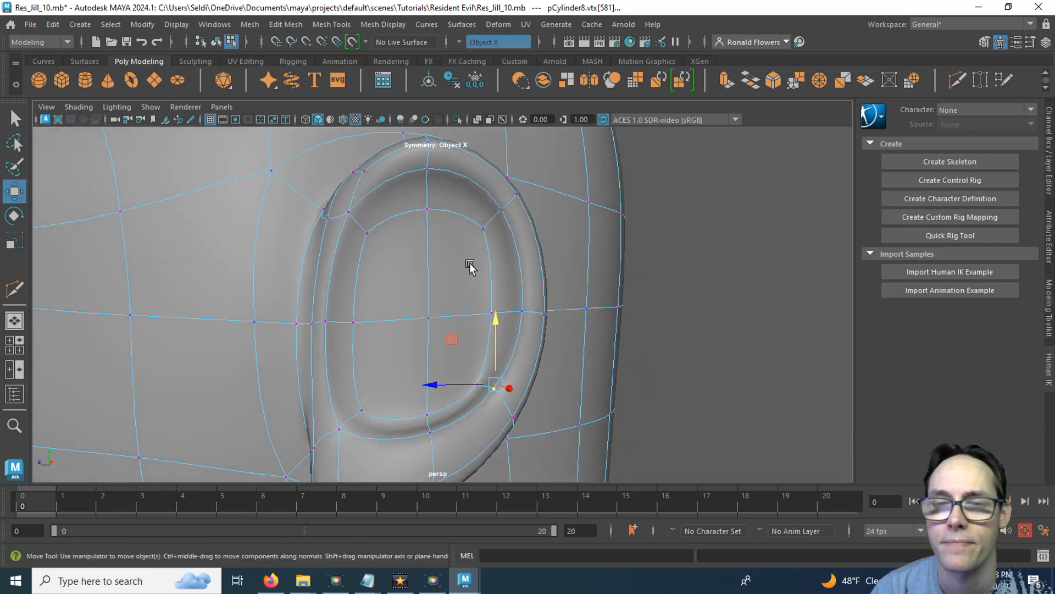
Step: Reposition the inner rim vertices at the ear's upper back, middle back and lower back to even out the rim
{"action": "left_click", "coordinate": [500, 208]}
{"action": "left_click_drag", "start_coordinate": [517, 165], "coordinate": [506, 183]}
{"action": "left_click_drag", "start_coordinate": [481, 219], "coordinate": [458, 211]}
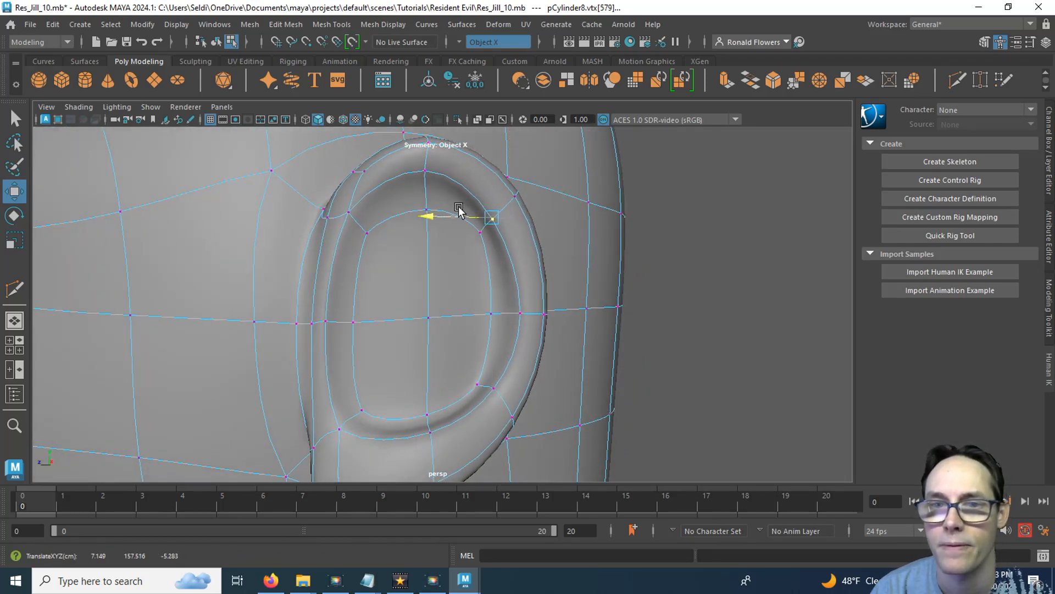
{"action": "left_click", "coordinate": [515, 313]}
{"action": "left_click_drag", "start_coordinate": [495, 317], "coordinate": [561, 337]}
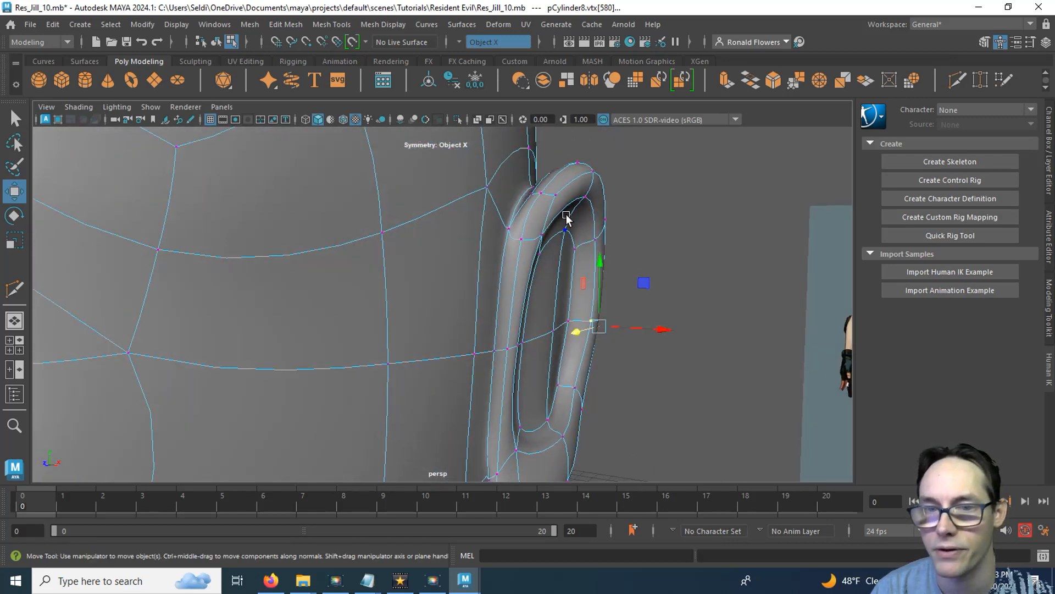
{"action": "left_click_drag", "start_coordinate": [578, 279], "coordinate": [516, 386], "text": "alt"}
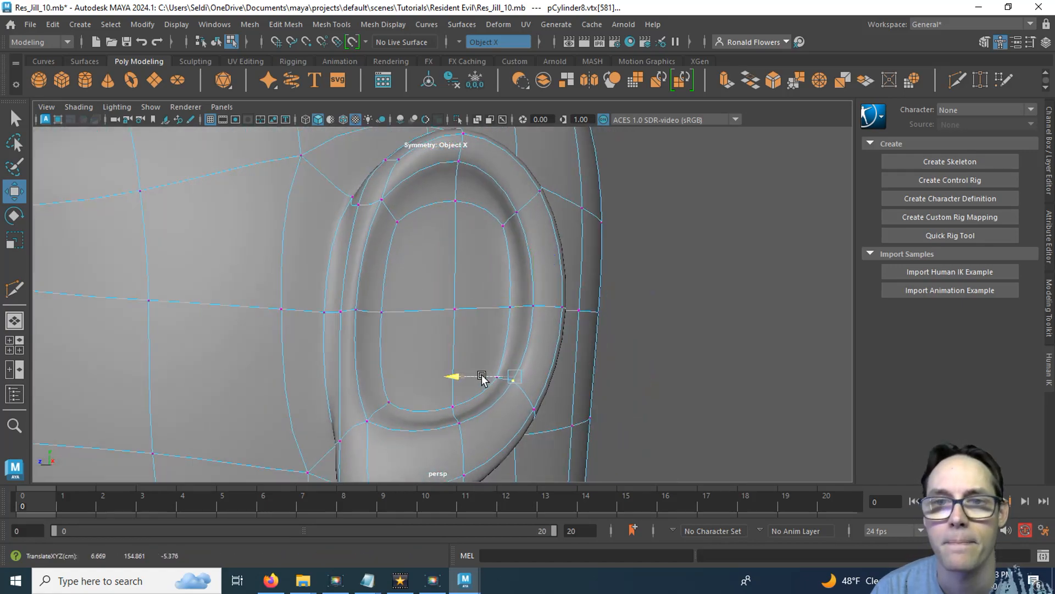
{"action": "mouse_move", "coordinate": [468, 275]}
{"action": "left_mouse_down", "text": "alt"}
{"action": "mouse_move", "coordinate": [469, 321]}
{"action": "mouse_move", "coordinate": [404, 322]}
{"action": "mouse_move", "coordinate": [381, 299]}
{"action": "mouse_move", "coordinate": [471, 313]}
{"action": "mouse_move", "coordinate": [478, 272]}
{"action": "left_mouse_up", "text": "alt"}
Step: Adjust the inner rim vertices at the upper front and top of the ear to round the opening
{"action": "left_click", "coordinate": [447, 226]}
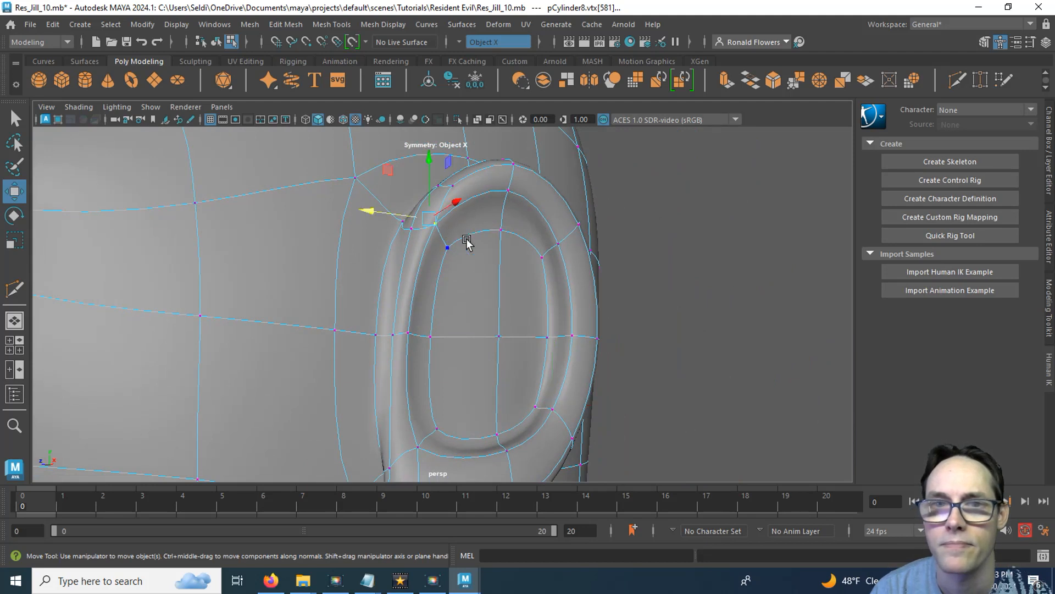
{"action": "left_click_drag", "start_coordinate": [430, 201], "coordinate": [431, 186]}
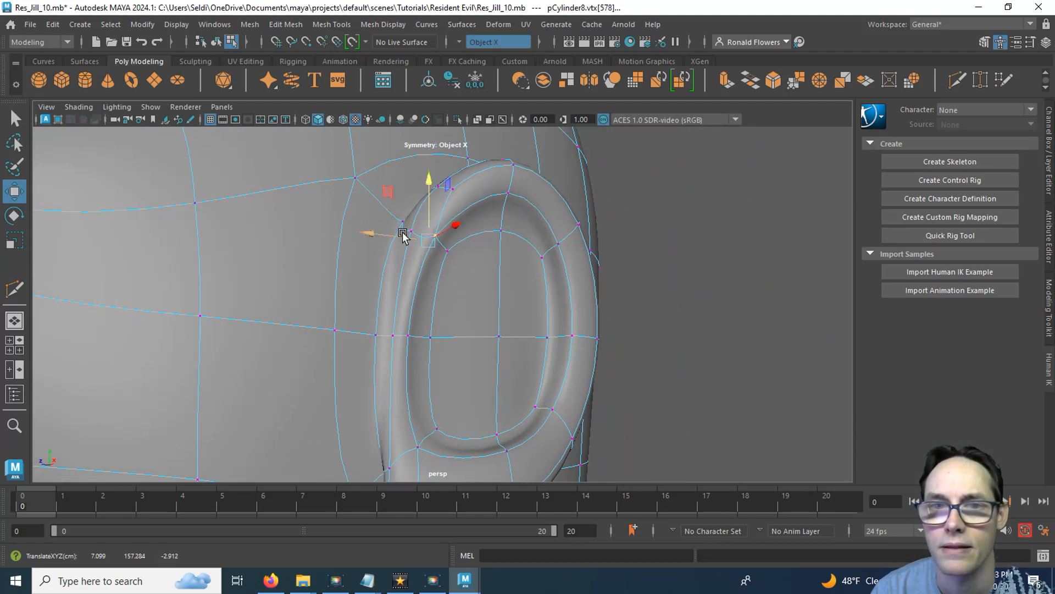
{"action": "left_click_drag", "start_coordinate": [402, 234], "coordinate": [412, 236]}
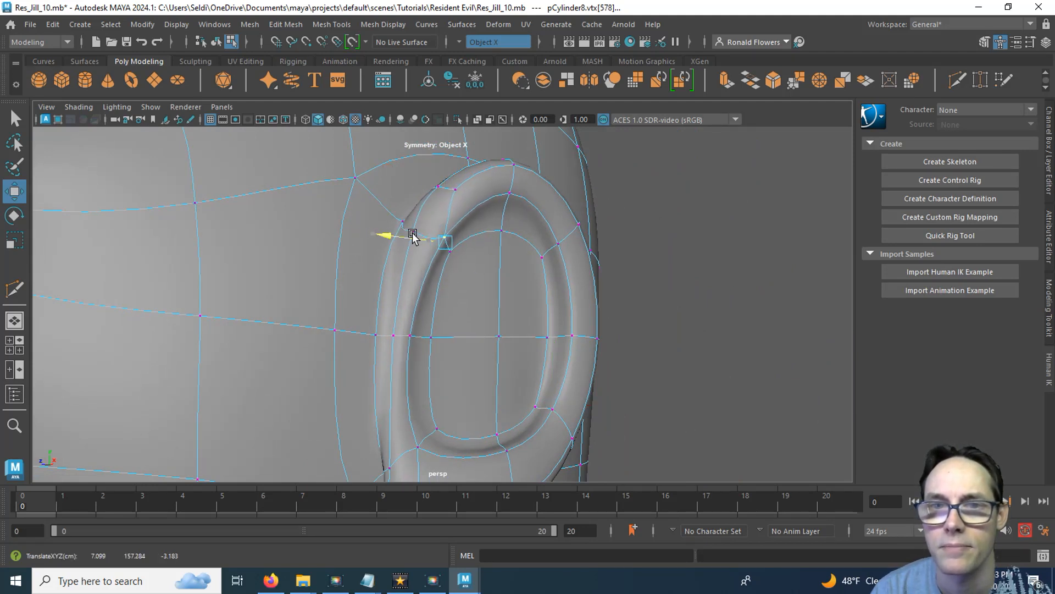
{"action": "left_click", "coordinate": [507, 195]}
{"action": "left_click_drag", "start_coordinate": [510, 147], "coordinate": [494, 265]}
{"action": "left_click_drag", "start_coordinate": [501, 216], "coordinate": [460, 307], "text": "alt"}
{"action": "left_click", "coordinate": [459, 307]}
{"action": "left_click_drag", "start_coordinate": [350, 302], "coordinate": [362, 305]}
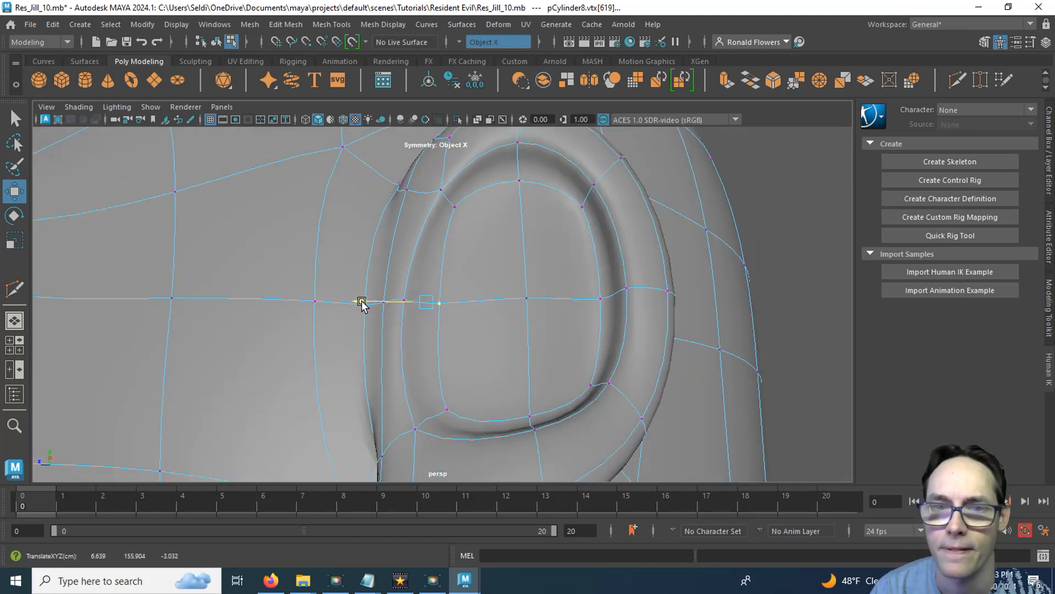
{"action": "key", "text": "ctrl+z"}
{"action": "key", "text": "q"}
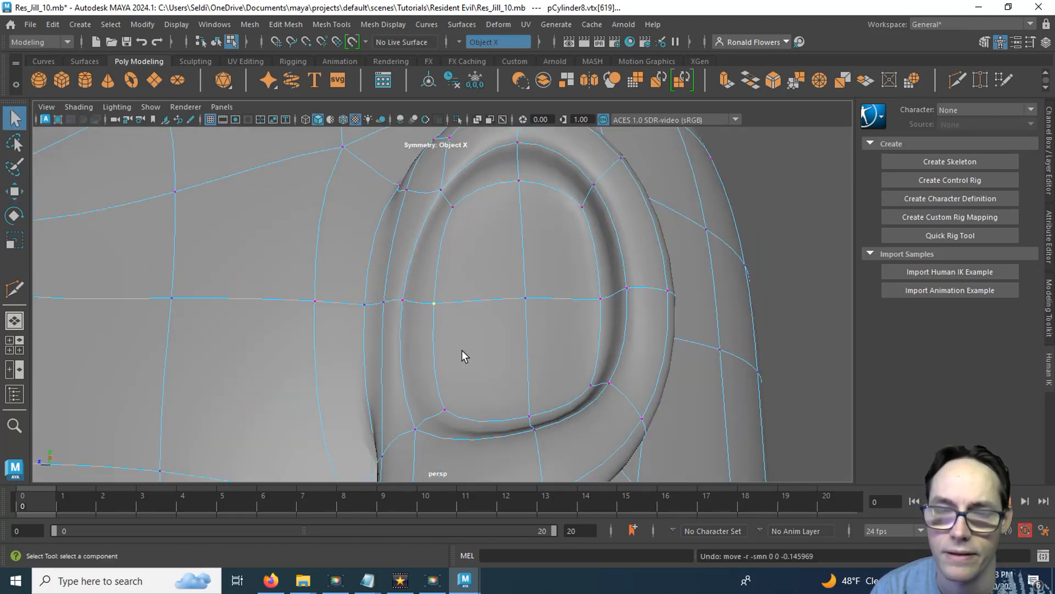
Step: Move the inner rim vertex at the middle of the ear's front edge backward so the front edge curves into the hollow
{"action": "left_click", "coordinate": [403, 301]}
{"action": "left_click_drag", "start_coordinate": [400, 322], "coordinate": [462, 368], "text": "alt"}
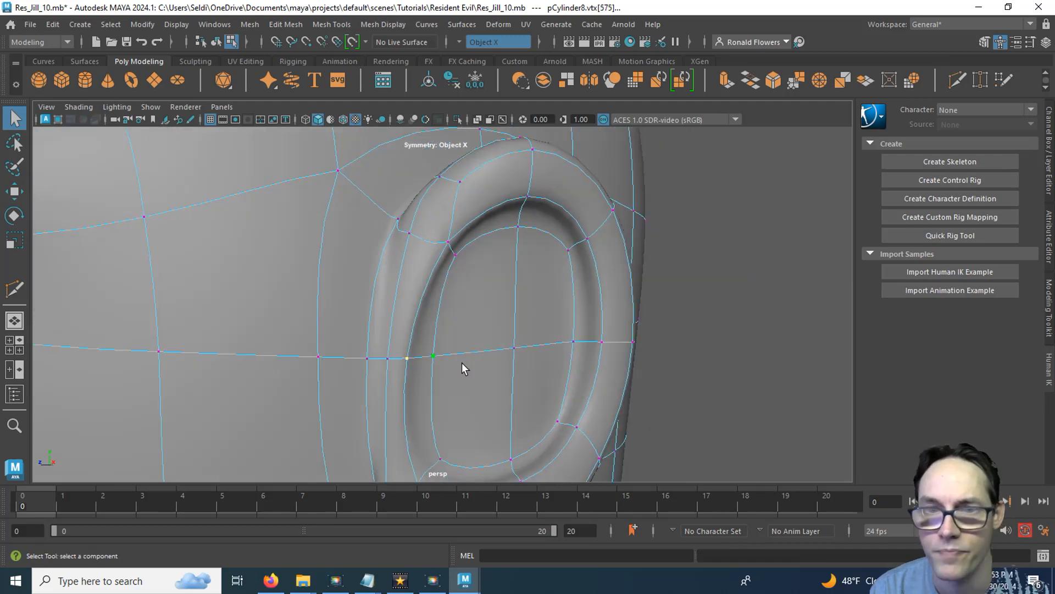
{"action": "key", "text": "w"}
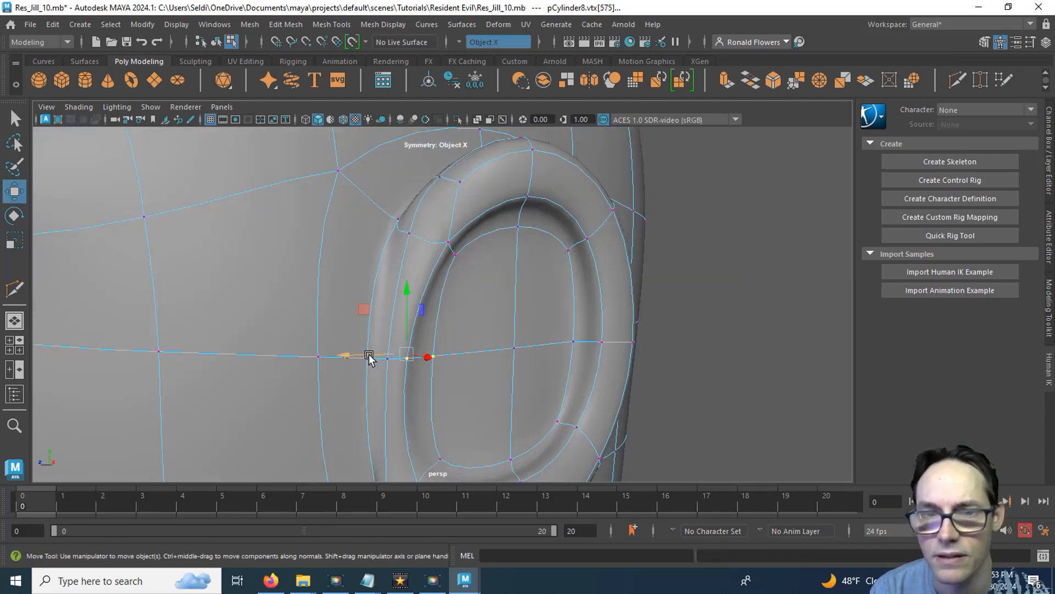
{"action": "left_click_drag", "start_coordinate": [370, 358], "coordinate": [469, 378]}
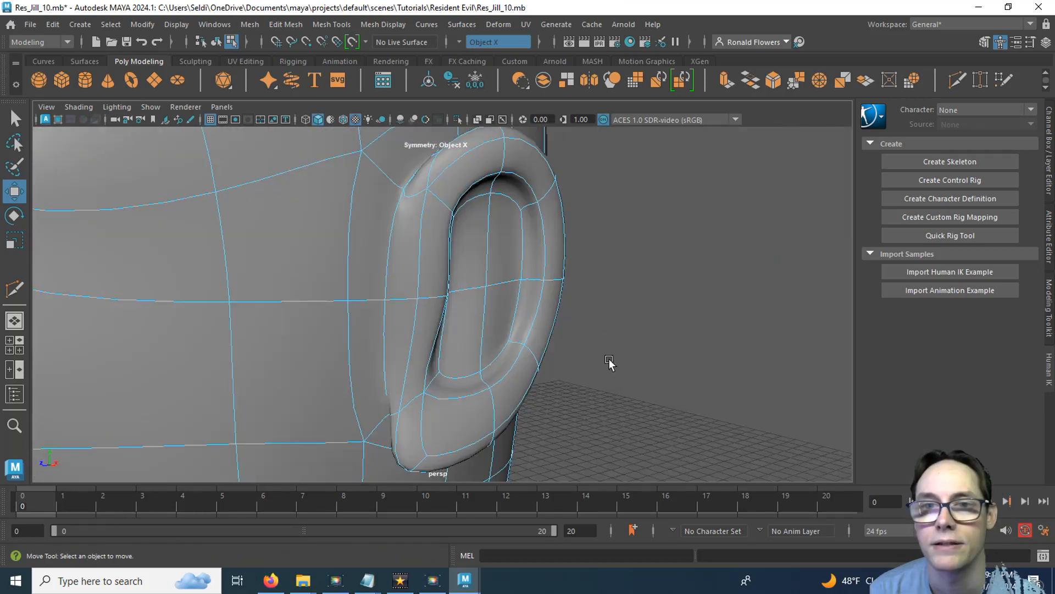
Step: Compare the ear mesh with the reference image in the side view, and return to the perspective view
{"action": "left_click_drag", "start_coordinate": [609, 359], "coordinate": [426, 322], "text": "alt"}
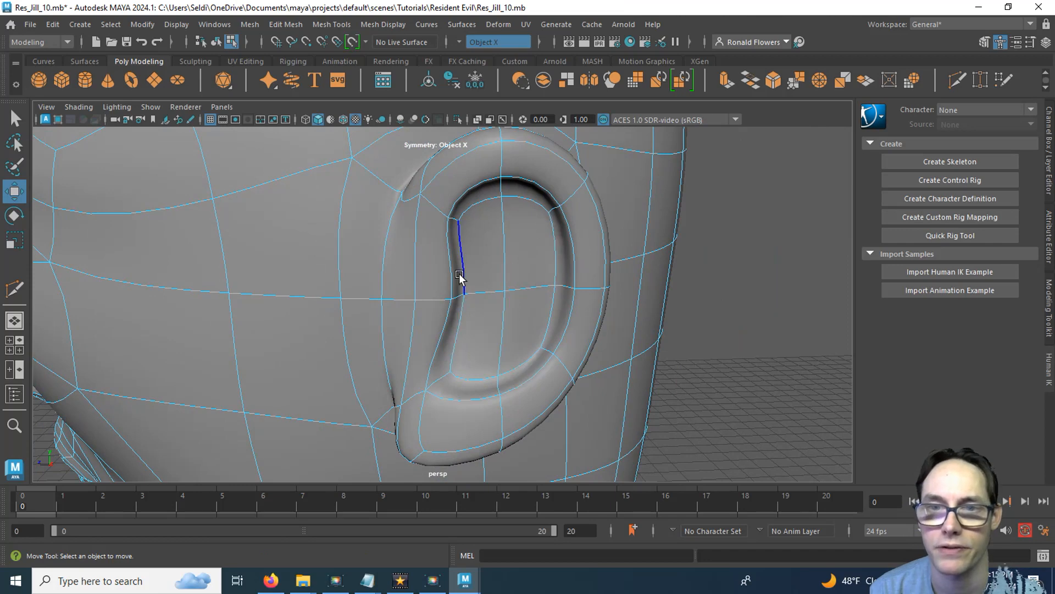
{"action": "left_click", "coordinate": [503, 324]}
{"action": "key", "text": "space"}
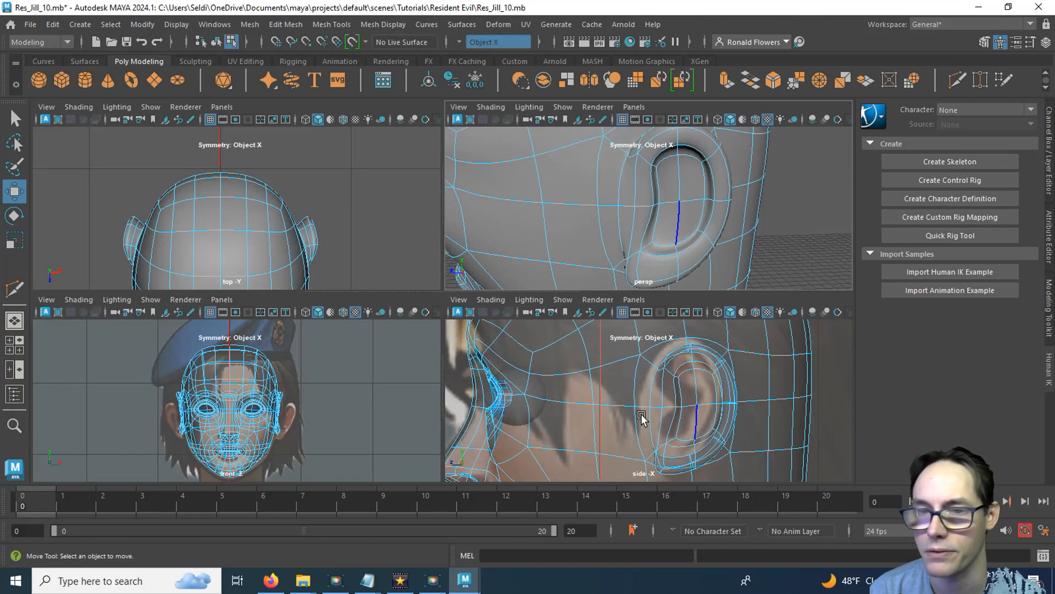
{"action": "key", "text": "space"}
{"action": "left_click", "coordinate": [547, 360]}
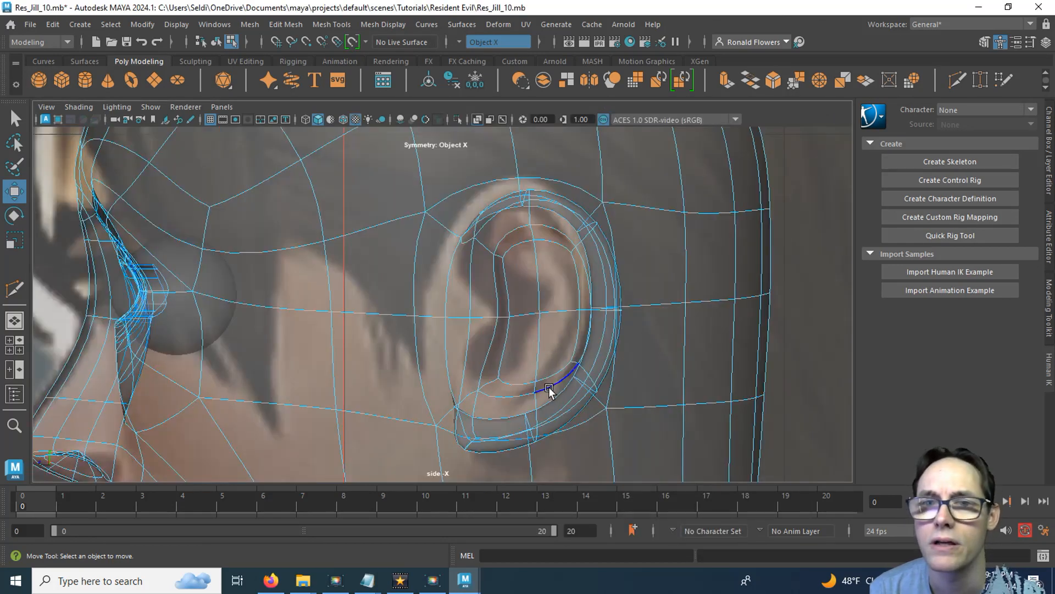
{"action": "middle_click_drag", "start_coordinate": [549, 390], "coordinate": [488, 335], "text": "alt"}
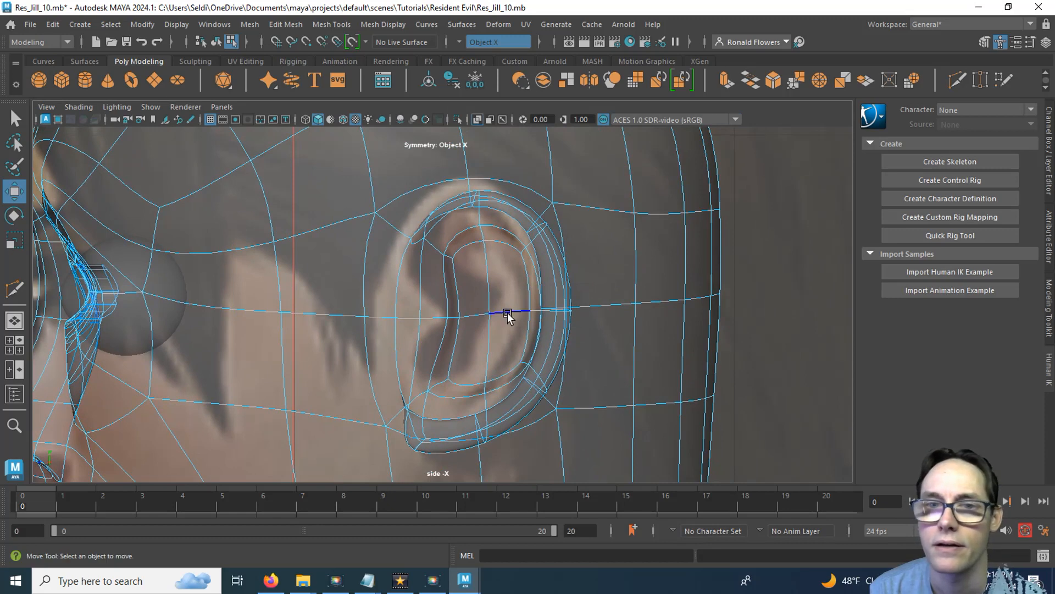
{"action": "left_click", "coordinate": [505, 230]}
{"action": "key", "text": "space"}
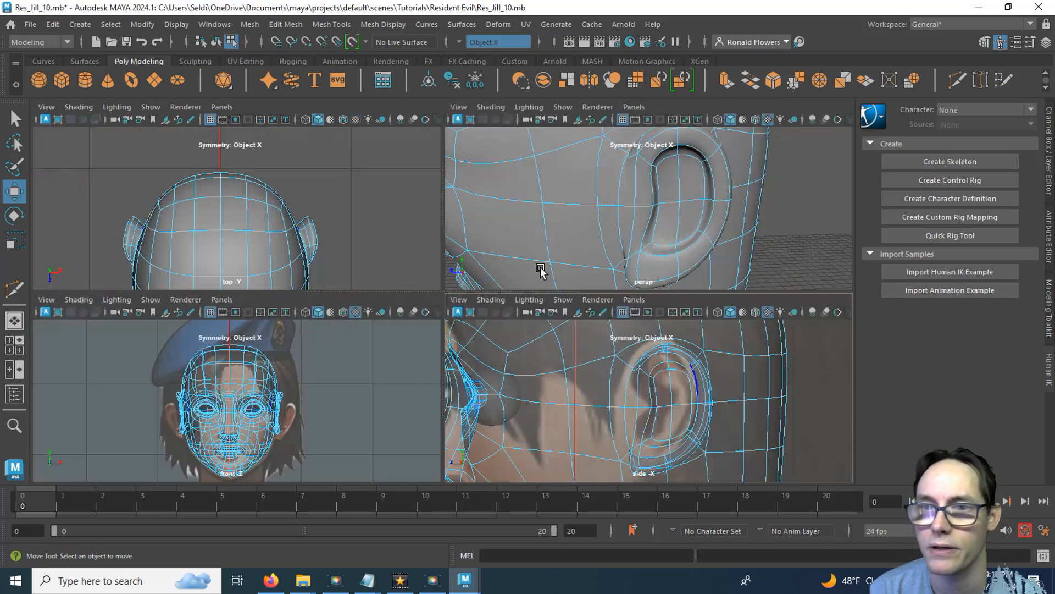
{"action": "key", "text": "space"}
Step: Switch to face editing and select the outer band of faces one by one all the way around the ear's rim
{"action": "left_click_drag", "start_coordinate": [549, 299], "coordinate": [512, 354], "text": "alt"}
{"action": "right_click", "coordinate": [657, 283]}
{"action": "left_click", "coordinate": [641, 227]}
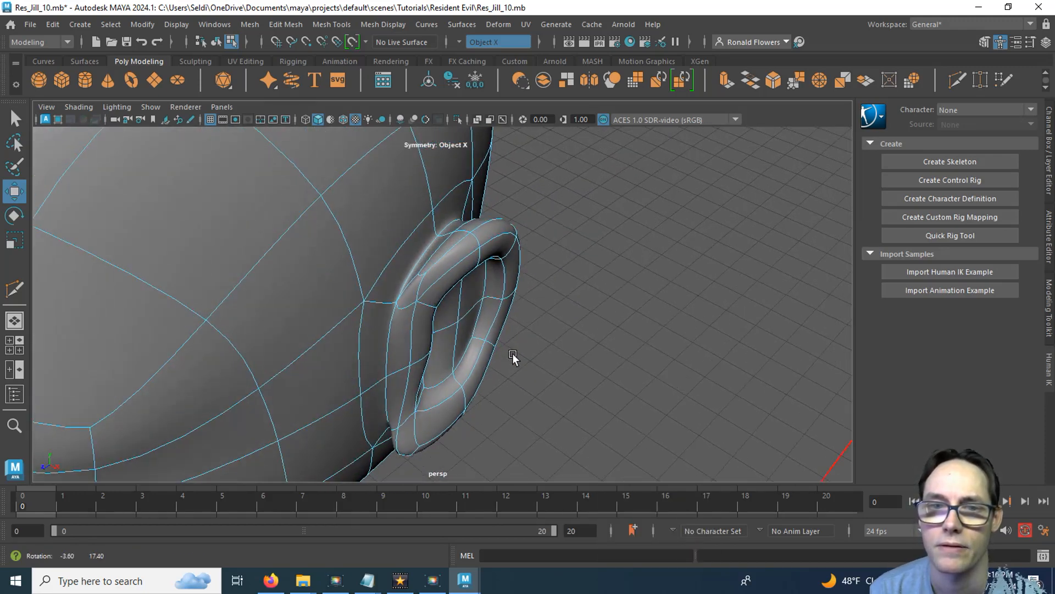
{"action": "left_click", "coordinate": [403, 324]}
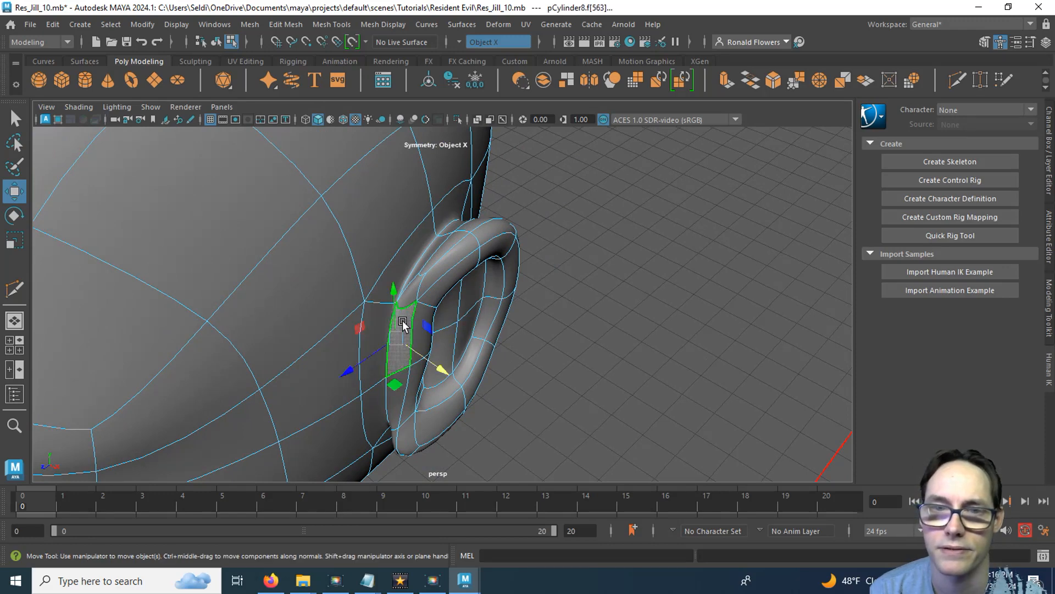
{"action": "left_click_drag", "start_coordinate": [401, 320], "coordinate": [416, 306], "text": "alt"}
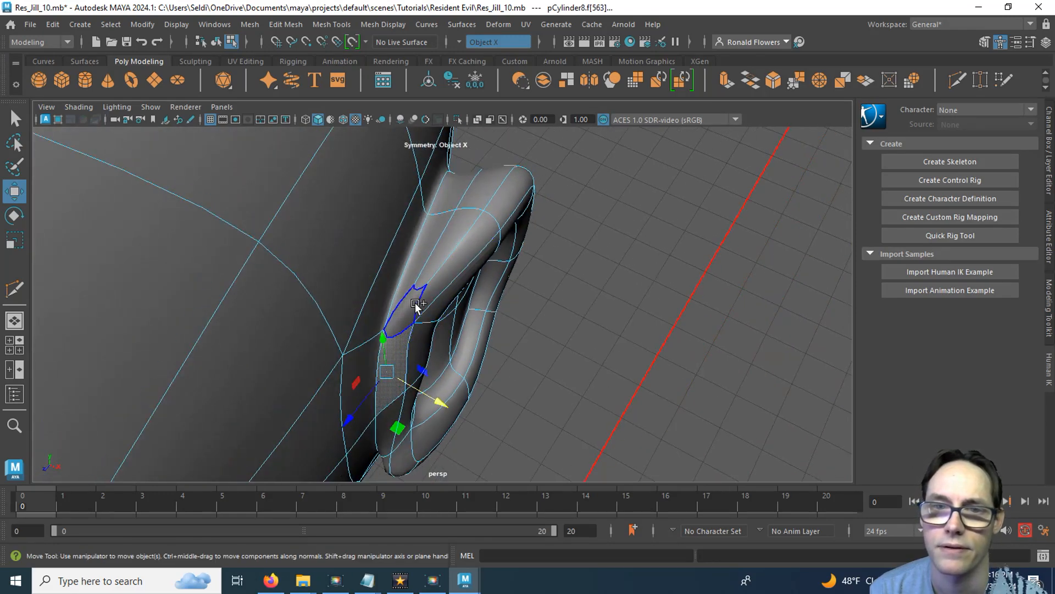
{"action": "left_click", "coordinate": [437, 266], "text": "shift"}
{"action": "left_click_drag", "start_coordinate": [437, 266], "coordinate": [468, 259], "text": "alt"}
{"action": "left_click", "coordinate": [540, 366], "text": "shift"}
{"action": "left_click_drag", "start_coordinate": [541, 366], "coordinate": [443, 243], "text": "alt"}
{"action": "left_click", "coordinate": [442, 242], "text": "shift"}
{"action": "left_click_drag", "start_coordinate": [477, 384], "coordinate": [548, 382], "text": "alt"}
{"action": "left_click", "coordinate": [459, 307], "text": "shift"}
{"action": "left_click", "coordinate": [421, 345], "text": "shift"}
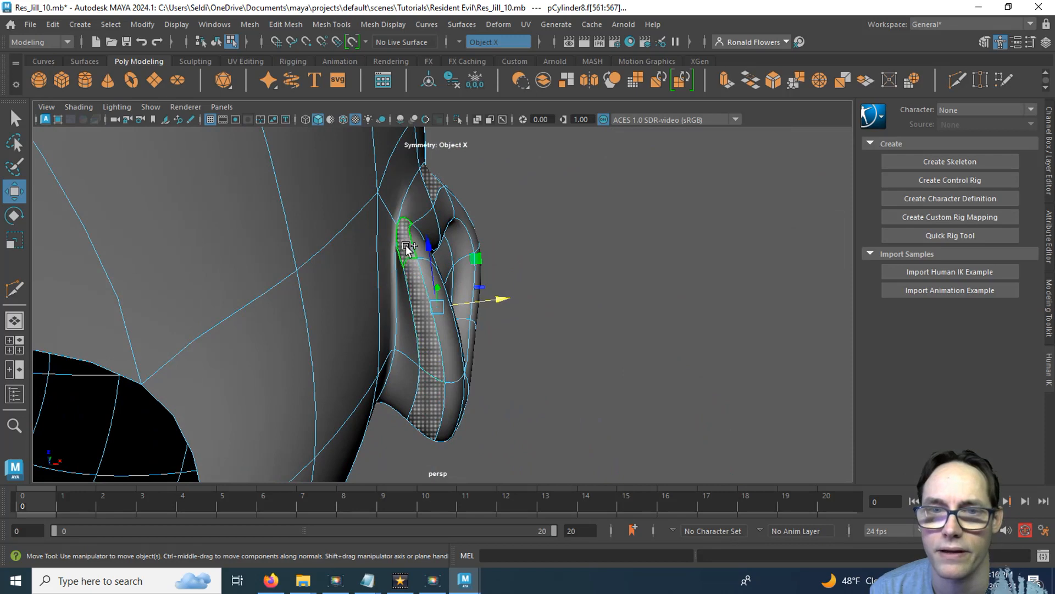
{"action": "left_click_drag", "start_coordinate": [405, 245], "coordinate": [435, 347], "text": "alt"}
{"action": "left_click", "coordinate": [351, 322], "text": "shift"}
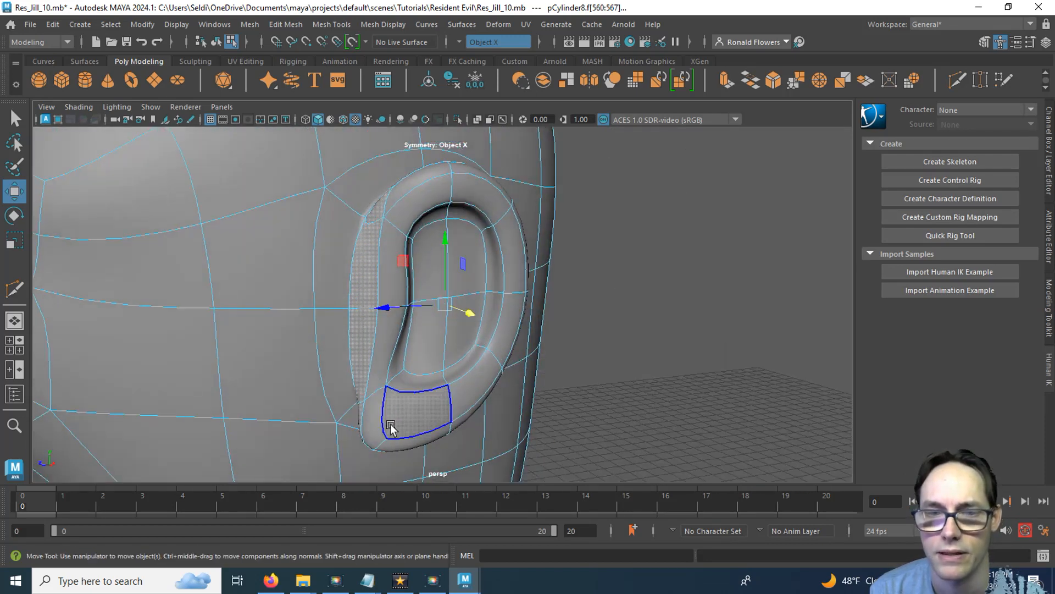
Step: Add the adjacent loop of faces on the front surface of the ear's rim to the selection
{"action": "mouse_move", "coordinate": [388, 420]}
{"action": "left_mouse_down", "text": "alt"}
{"action": "mouse_move", "coordinate": [391, 384]}
{"action": "mouse_move", "coordinate": [382, 407]}
{"action": "left_mouse_up", "text": "alt"}
{"action": "left_click", "coordinate": [365, 419], "text": "shift"}
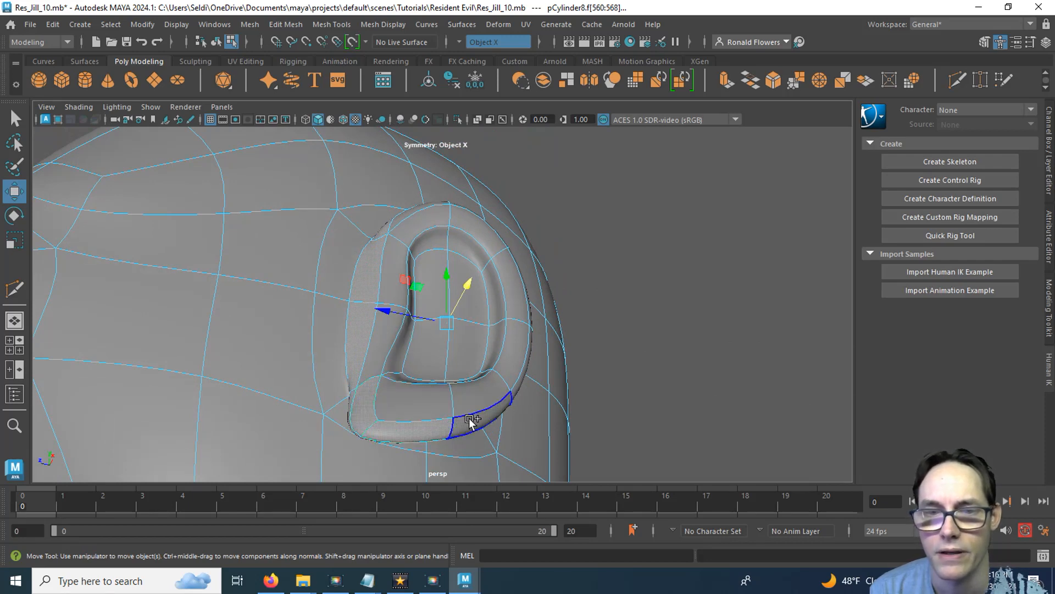
{"action": "mouse_move", "coordinate": [509, 395]}
{"action": "left_mouse_down", "text": "alt"}
{"action": "mouse_move", "coordinate": [419, 412]}
{"action": "mouse_move", "coordinate": [495, 387]}
{"action": "left_mouse_up", "text": "alt"}
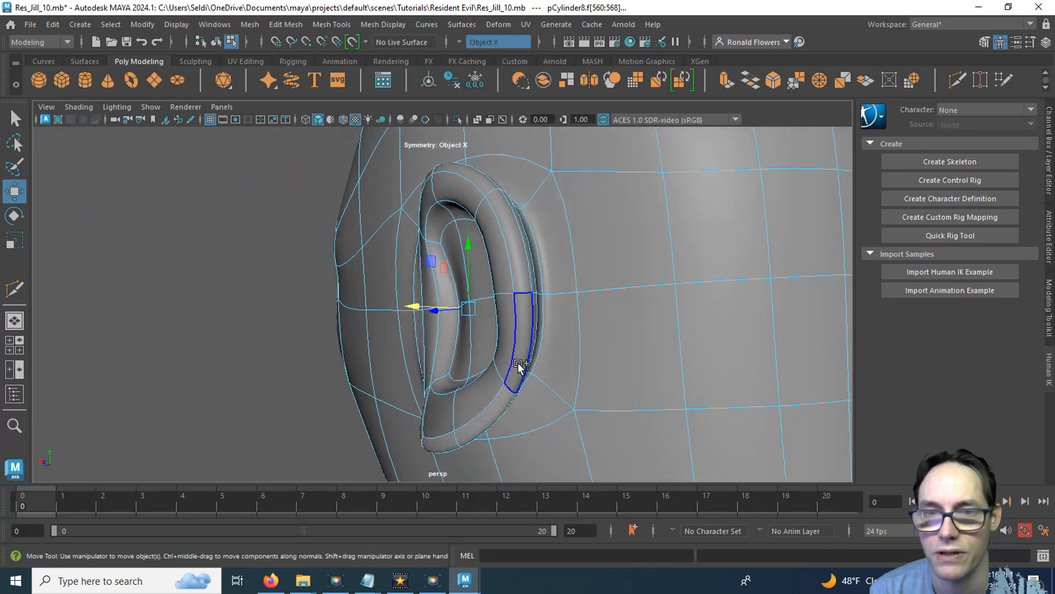
{"action": "double_click", "coordinate": [517, 282], "text": "shift"}
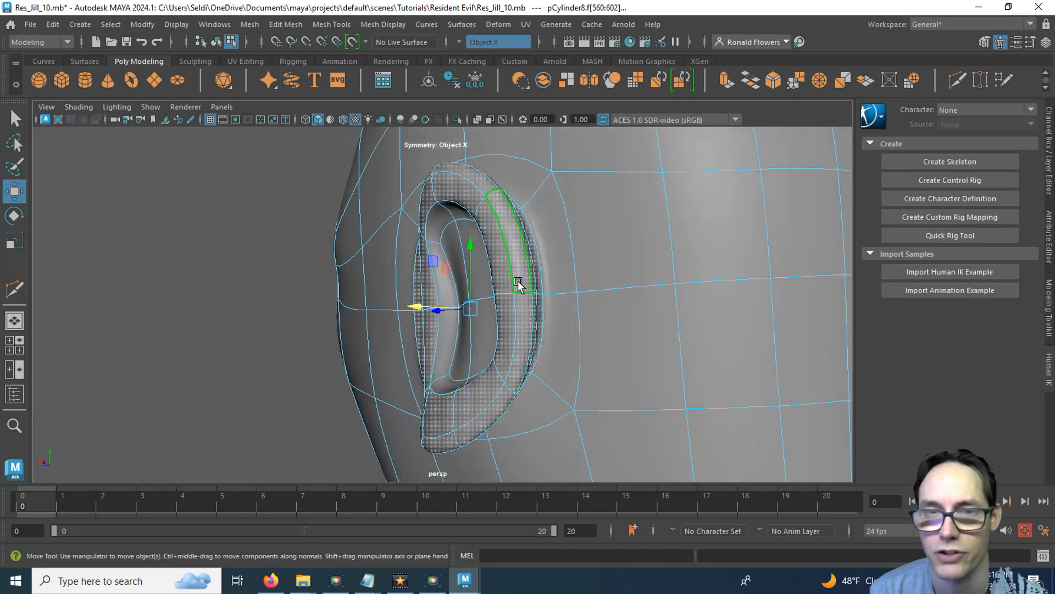
{"action": "left_click_drag", "start_coordinate": [333, 399], "coordinate": [466, 398], "text": "alt"}
Step: Add the ear's inner wall and recessed centre faces to the selection, and undo the isolate-selection toggle
{"action": "key", "text": "q"}
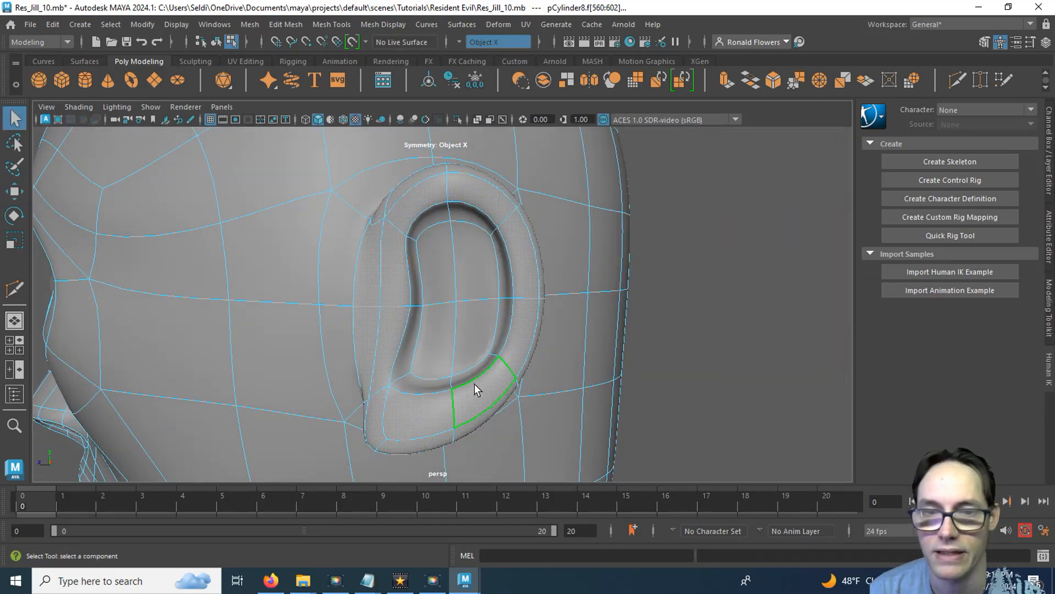
{"action": "scroll", "coordinate": [456, 393], "scroll_direction": "up", "scroll_amount": 4}
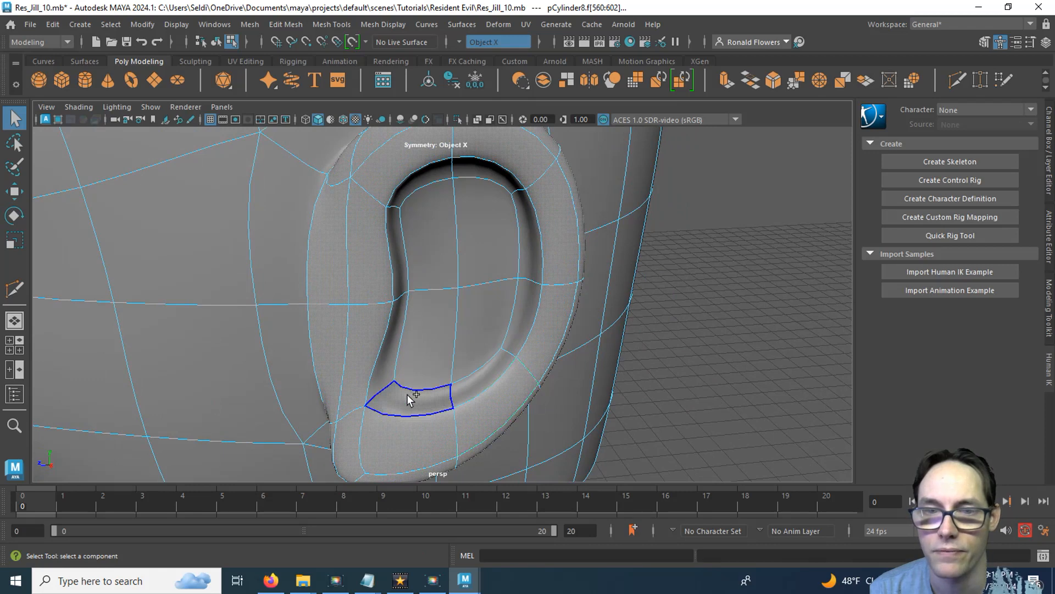
{"action": "left_click", "coordinate": [464, 388]}
{"action": "left_click", "coordinate": [455, 326]}
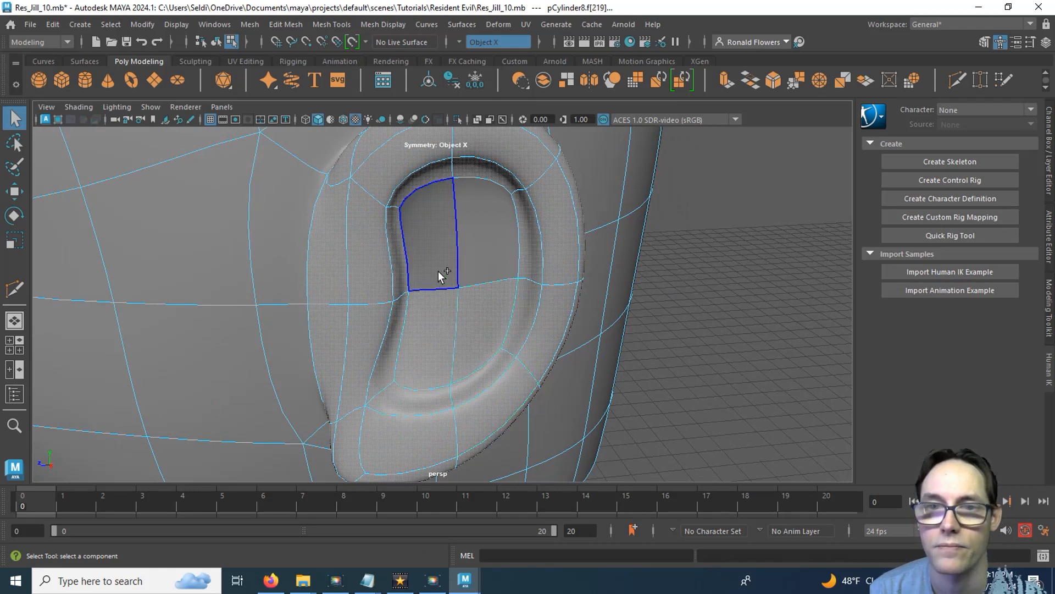
{"action": "scroll", "coordinate": [475, 346], "scroll_direction": "down", "scroll_amount": 3}
{"action": "key", "text": "ctrl+z"}
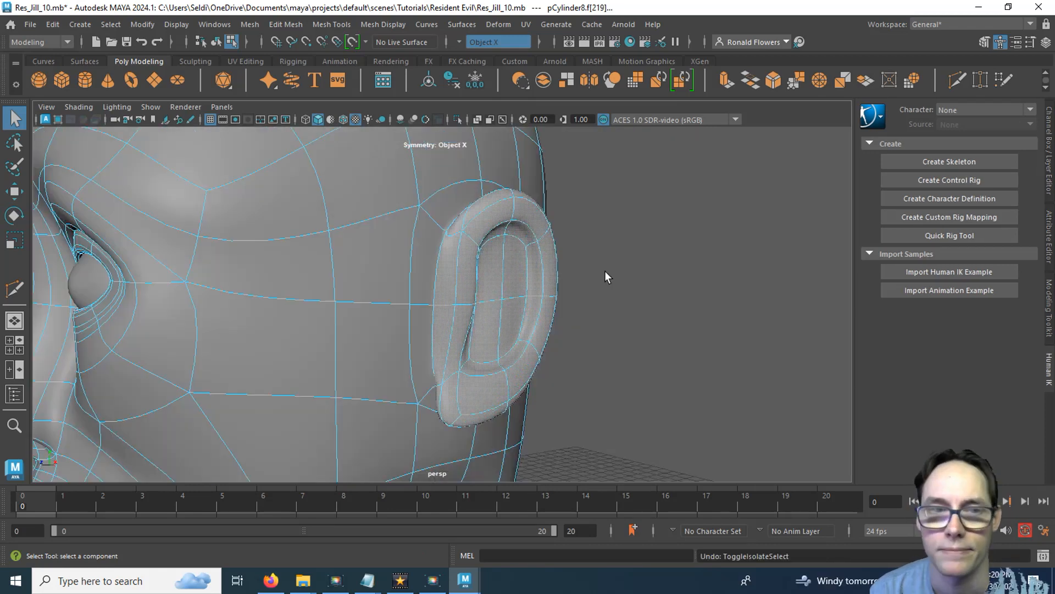
{"action": "key", "text": "f"}
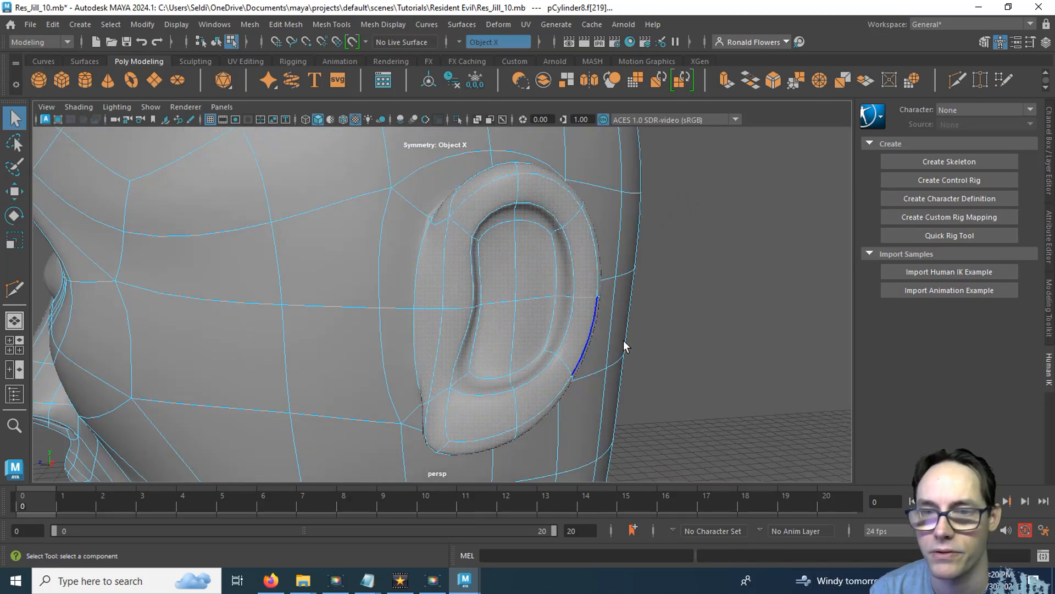
Step: Move the selected ear faces slightly forward and up in the side view to line them up with the reference ear
{"action": "key", "text": "space"}
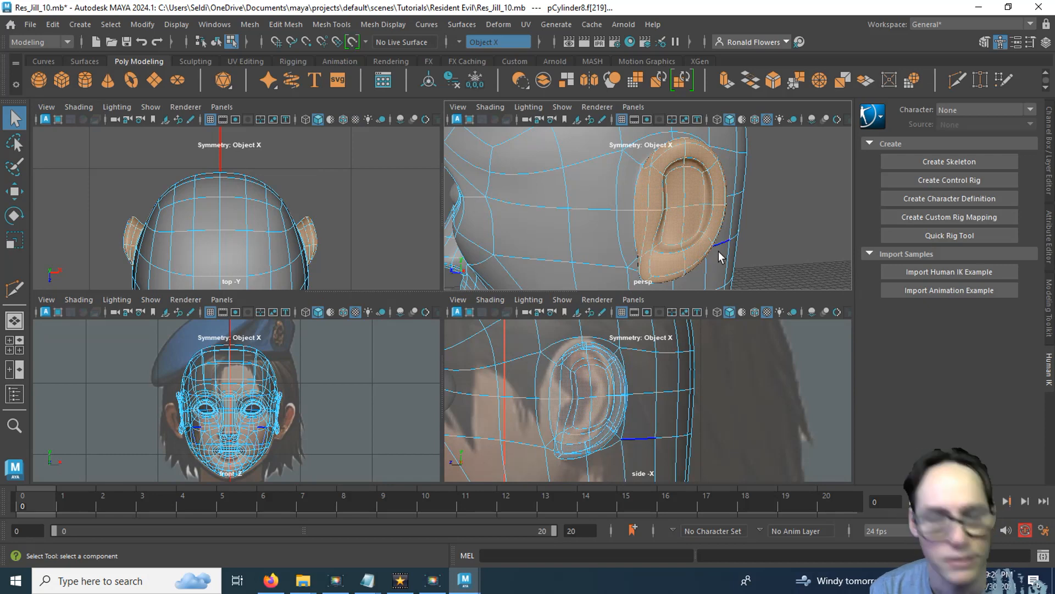
{"action": "middle_click_drag", "start_coordinate": [732, 208], "coordinate": [730, 182], "text": "alt"}
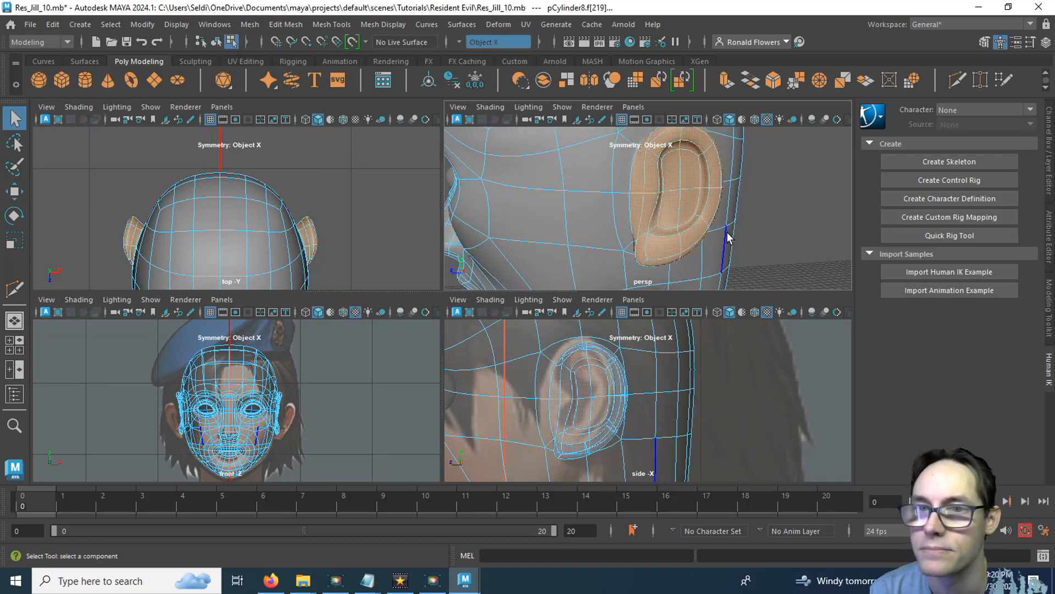
{"action": "key", "text": "w"}
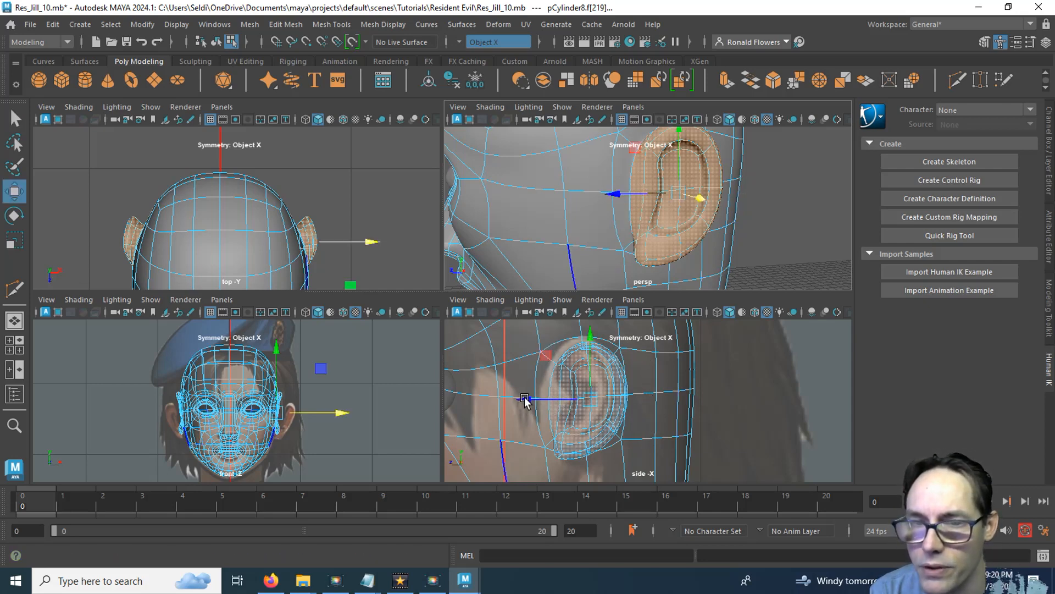
{"action": "left_click_drag", "start_coordinate": [525, 400], "coordinate": [518, 402]}
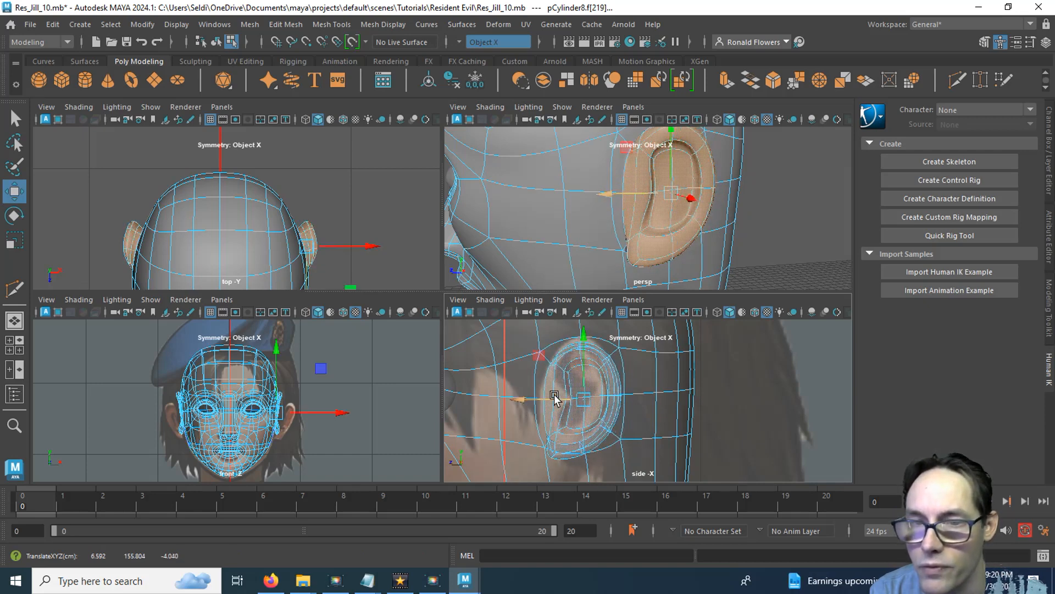
{"action": "left_click_drag", "start_coordinate": [585, 340], "coordinate": [586, 340]}
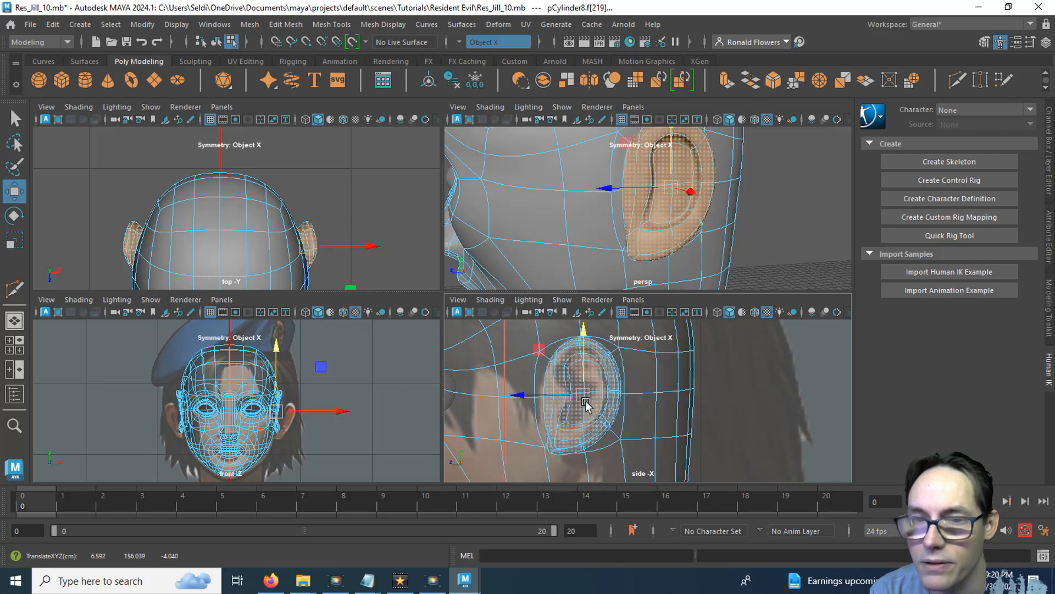
{"action": "scroll", "coordinate": [595, 411], "scroll_direction": "up", "scroll_amount": 2}
{"action": "middle_click_drag", "start_coordinate": [553, 417], "coordinate": [639, 400], "text": "alt"}
{"action": "key", "text": "space"}
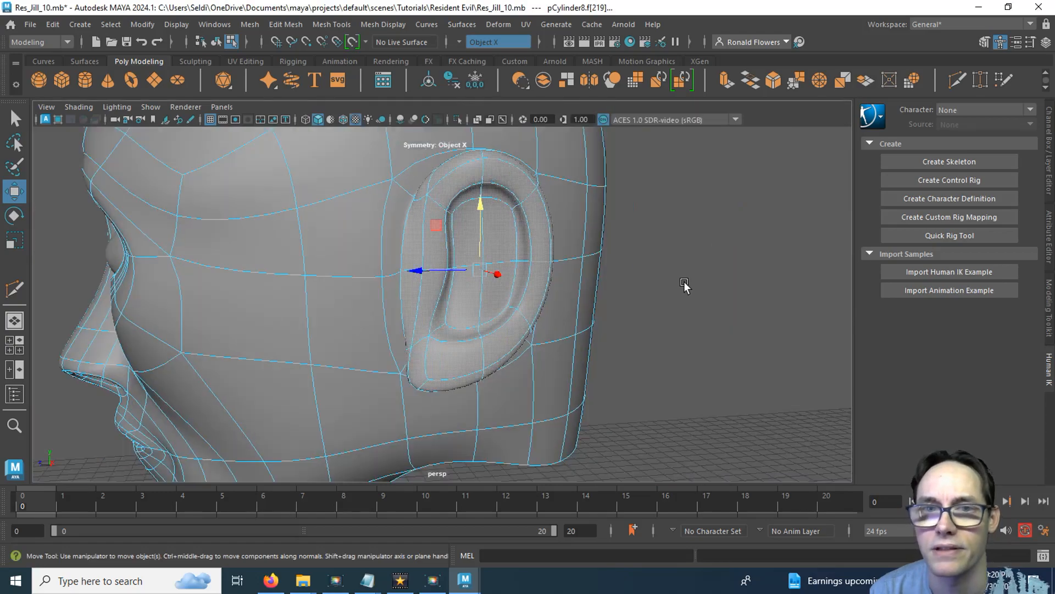
Step: Compare the ears' placement with the reference image in the front view, and return to the perspective view
{"action": "left_click_drag", "start_coordinate": [686, 287], "coordinate": [628, 300], "text": "alt"}
{"action": "key", "text": "space"}
{"action": "key", "text": "space"}
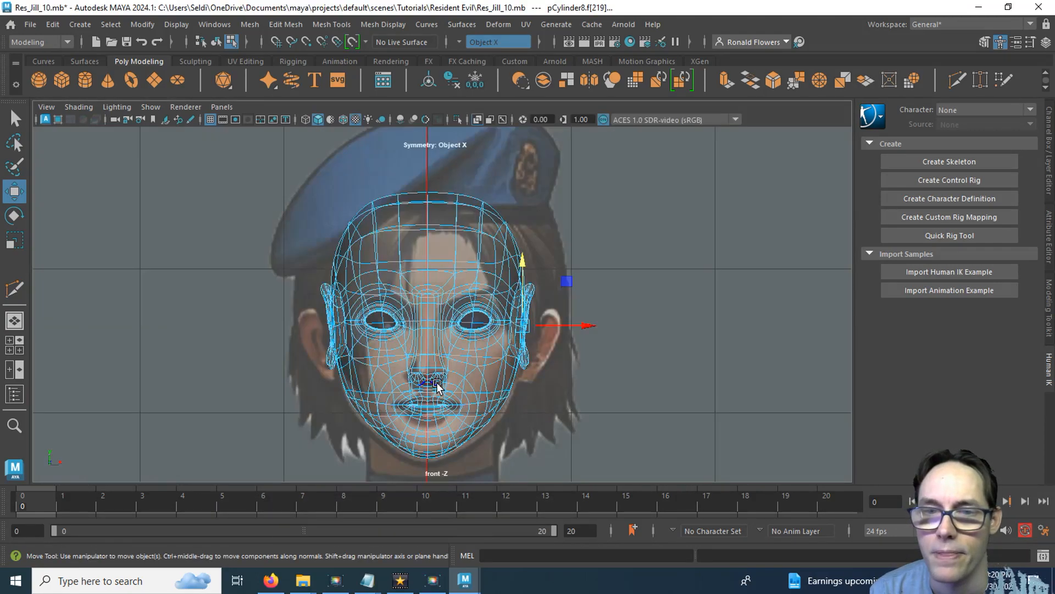
{"action": "right_click_drag", "start_coordinate": [455, 389], "coordinate": [516, 410], "text": "alt"}
{"action": "middle_click_drag", "start_coordinate": [516, 410], "coordinate": [328, 323], "text": "alt"}
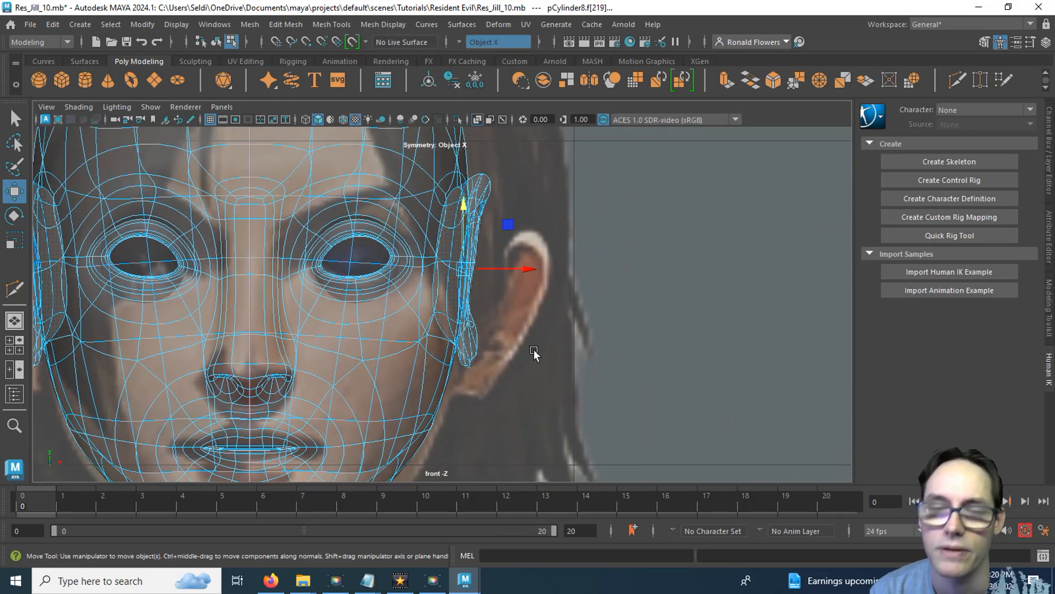
{"action": "scroll", "coordinate": [532, 357], "scroll_direction": "down", "scroll_amount": 3}
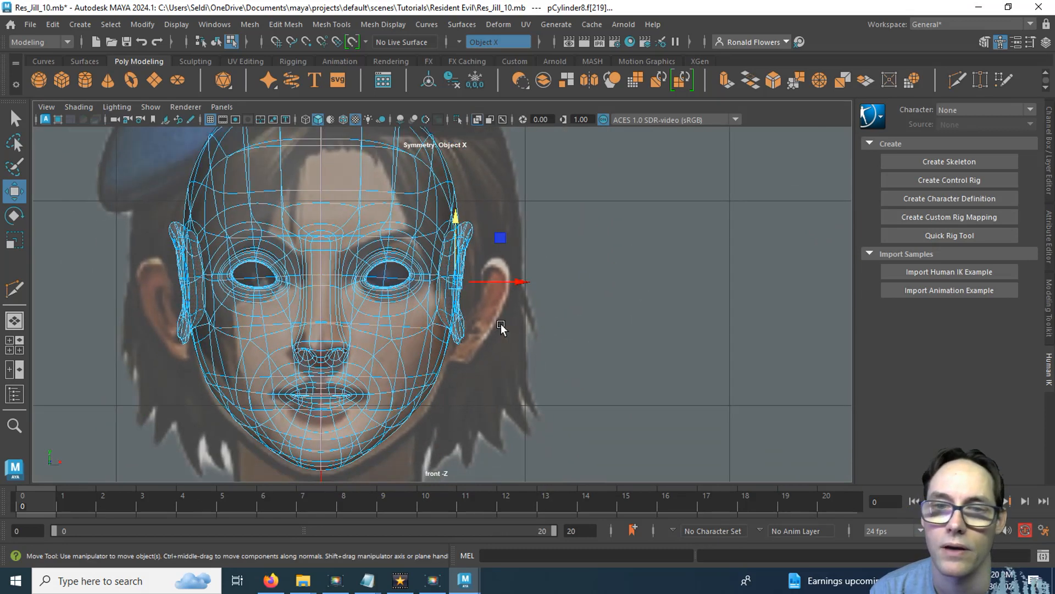
{"action": "key", "text": "space"}
{"action": "key", "text": "space"}
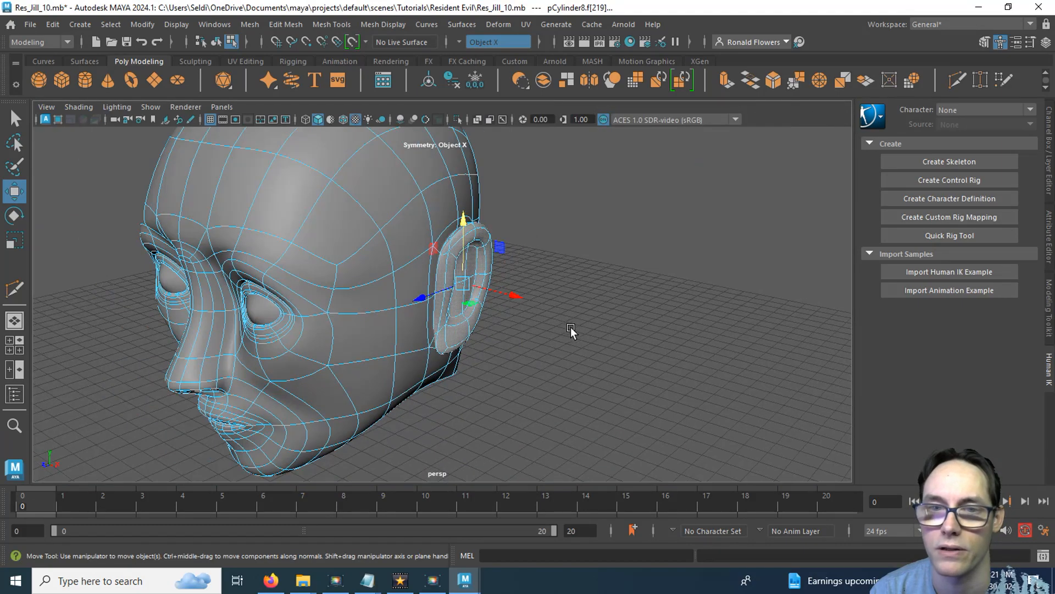
Step: Rotate the selected ear faces about the vertical axis so the ears angle away from the sides of the head
{"action": "left_click_drag", "start_coordinate": [571, 330], "coordinate": [578, 380], "text": "alt"}
{"action": "mouse_move", "coordinate": [549, 392]}
{"action": "left_mouse_down", "text": "alt"}
{"action": "mouse_move", "coordinate": [455, 342]}
{"action": "mouse_move", "coordinate": [283, 344]}
{"action": "mouse_move", "coordinate": [552, 377]}
{"action": "left_mouse_up", "text": "alt"}
{"action": "scroll", "coordinate": [506, 359], "scroll_direction": "up", "scroll_amount": 3}
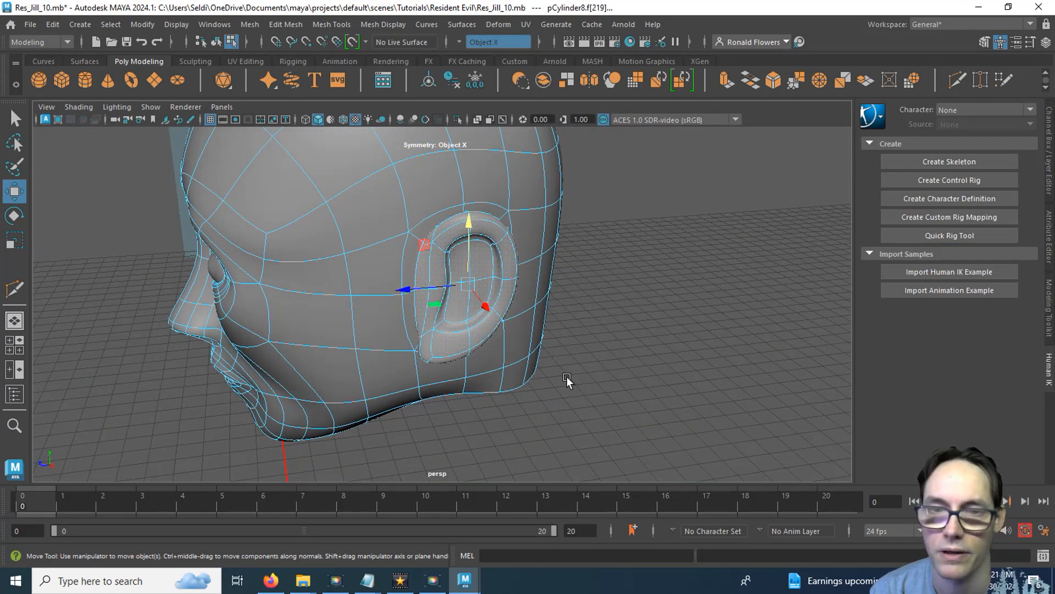
{"action": "key", "text": "e"}
{"action": "left_click_drag", "start_coordinate": [430, 417], "coordinate": [571, 355], "text": "alt"}
{"action": "left_click_drag", "start_coordinate": [491, 286], "coordinate": [477, 286]}
{"action": "scroll", "coordinate": [518, 368], "scroll_direction": "down", "scroll_amount": 5}
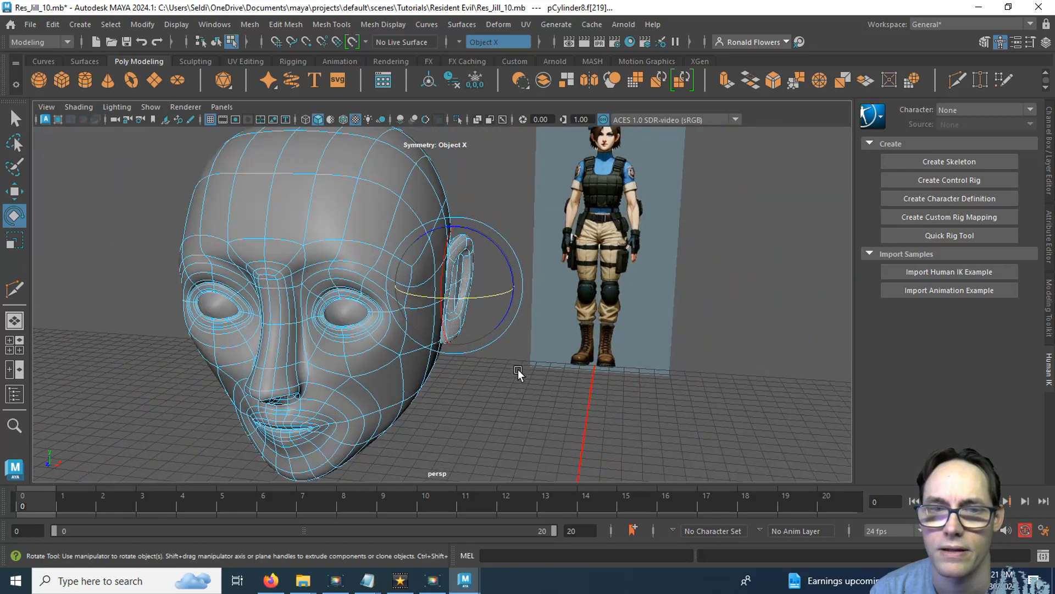
{"action": "left_click_drag", "start_coordinate": [502, 381], "coordinate": [532, 380], "text": "alt"}
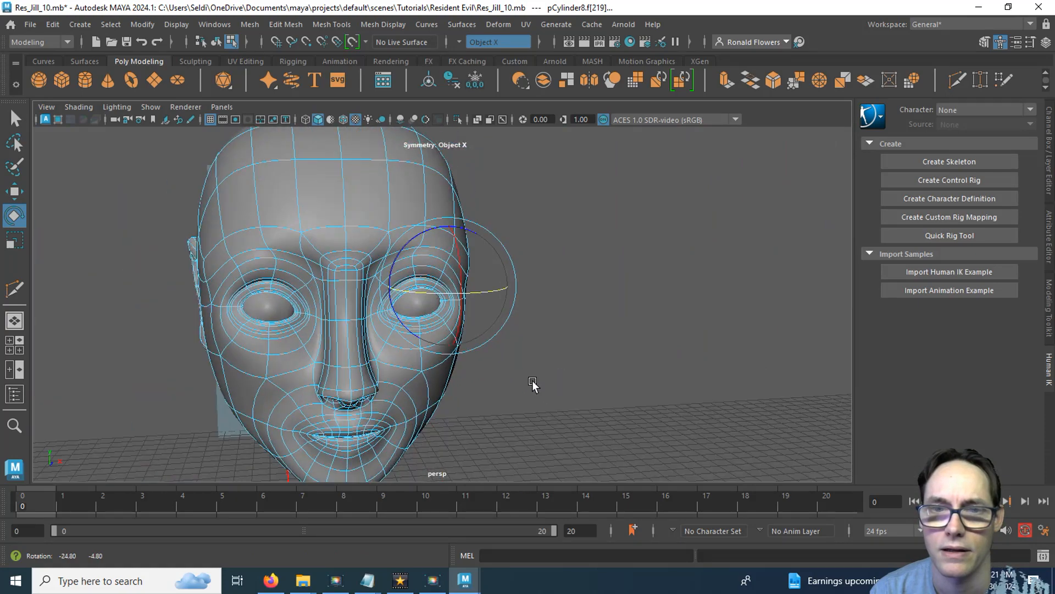
Step: Move the selected ear faces slightly outward from the head along the X axis in the front view
{"action": "key", "text": "space"}
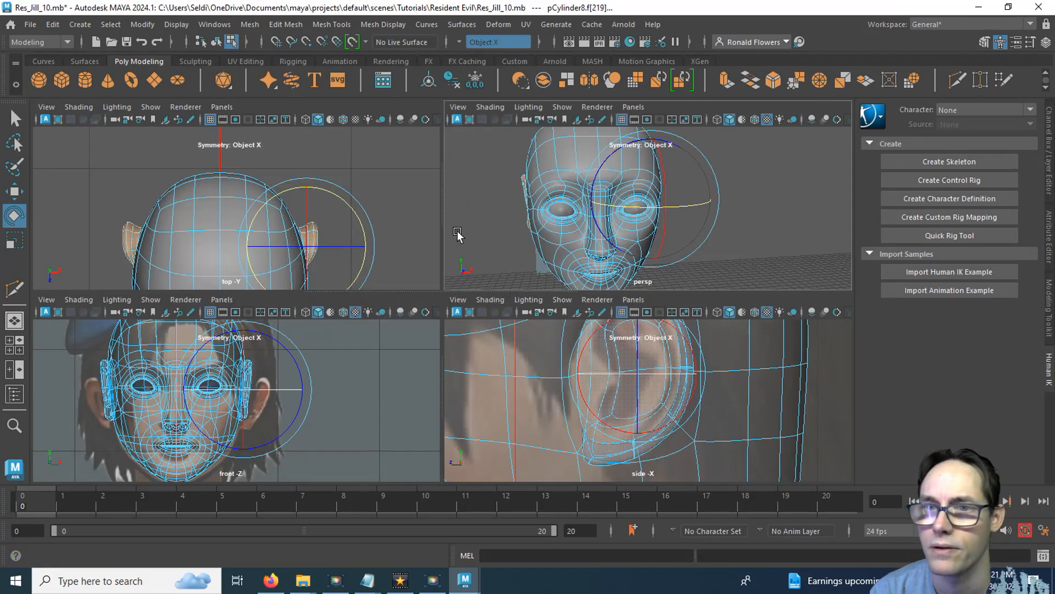
{"action": "left_click_drag", "start_coordinate": [687, 206], "coordinate": [686, 207]}
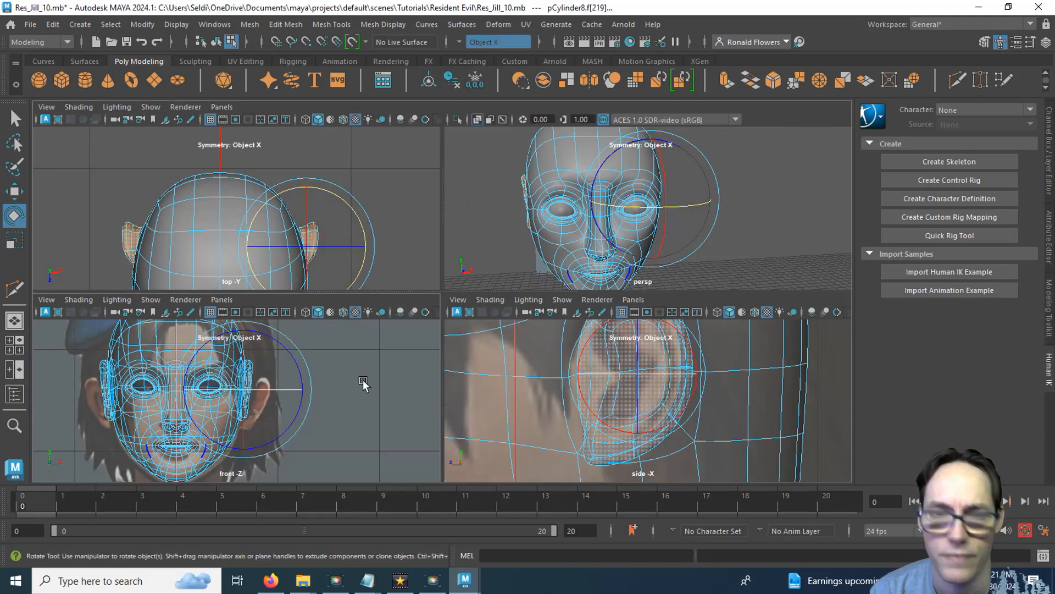
{"action": "key", "text": "space"}
{"action": "key", "text": "w"}
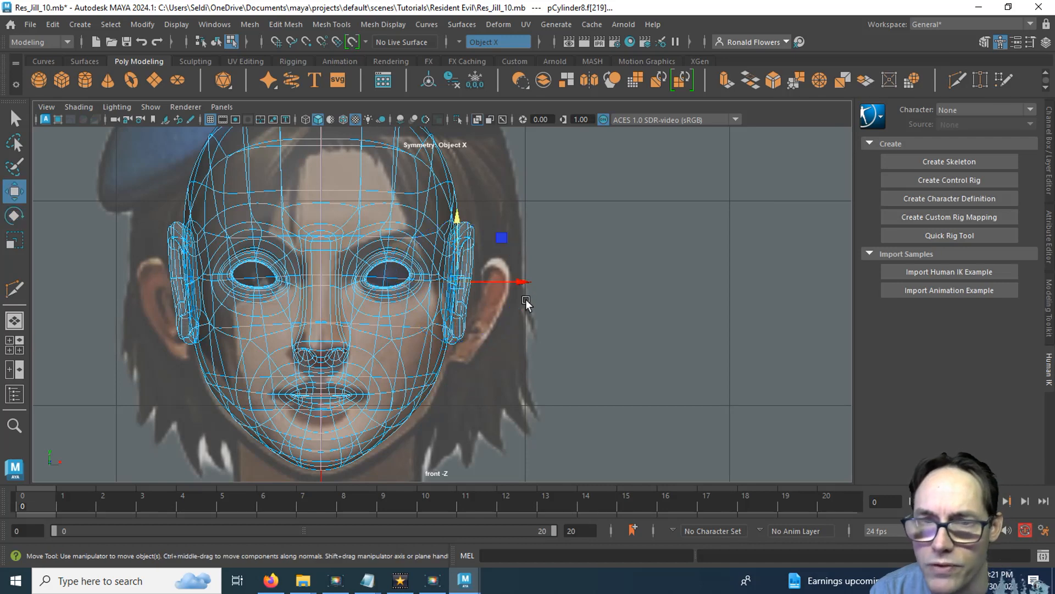
{"action": "left_click_drag", "start_coordinate": [524, 280], "coordinate": [530, 279]}
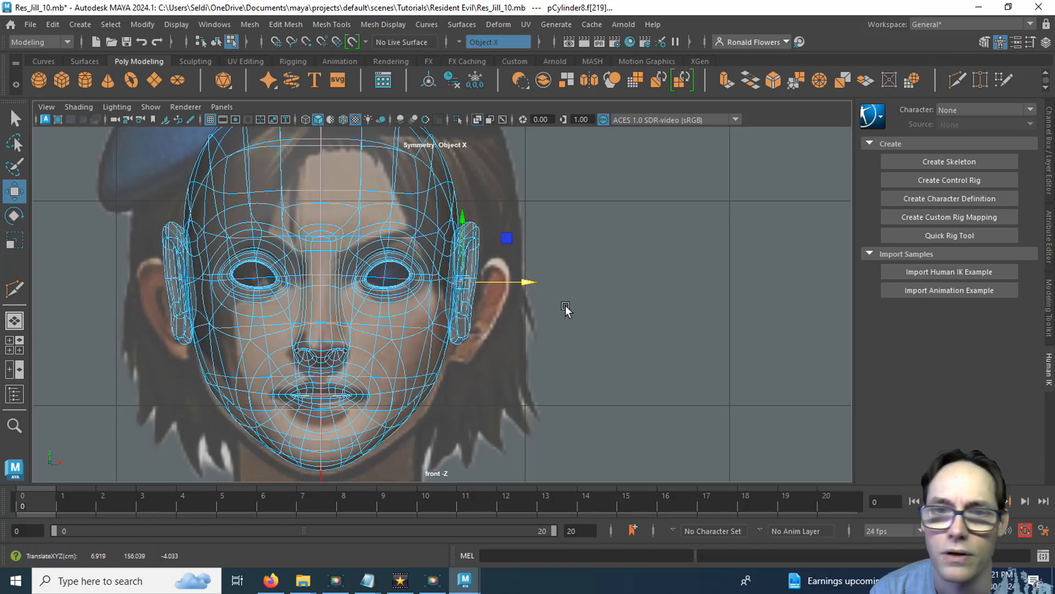
Step: Switch to vertex editing and move the head vertex in front of the ear's middle slightly inward along the X axis
{"action": "key", "text": "space"}
{"action": "key", "text": "space"}
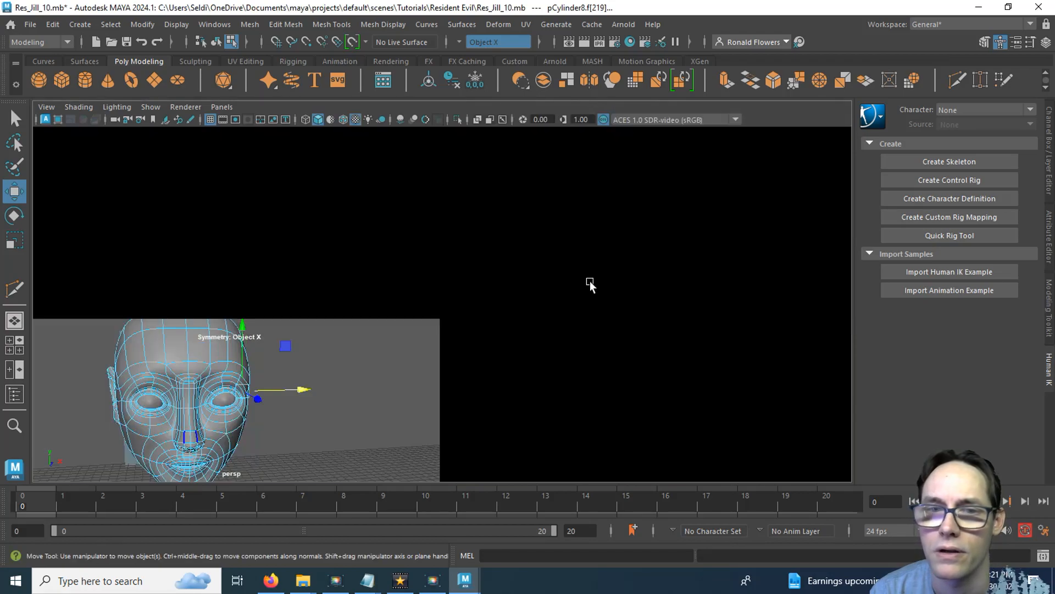
{"action": "left_click_drag", "start_coordinate": [539, 373], "coordinate": [502, 385], "text": "alt"}
{"action": "left_click_drag", "start_coordinate": [569, 374], "coordinate": [447, 347], "text": "alt"}
{"action": "scroll", "coordinate": [461, 336], "scroll_direction": "up", "scroll_amount": 6}
{"action": "scroll", "coordinate": [472, 328], "scroll_direction": "up", "scroll_amount": 2}
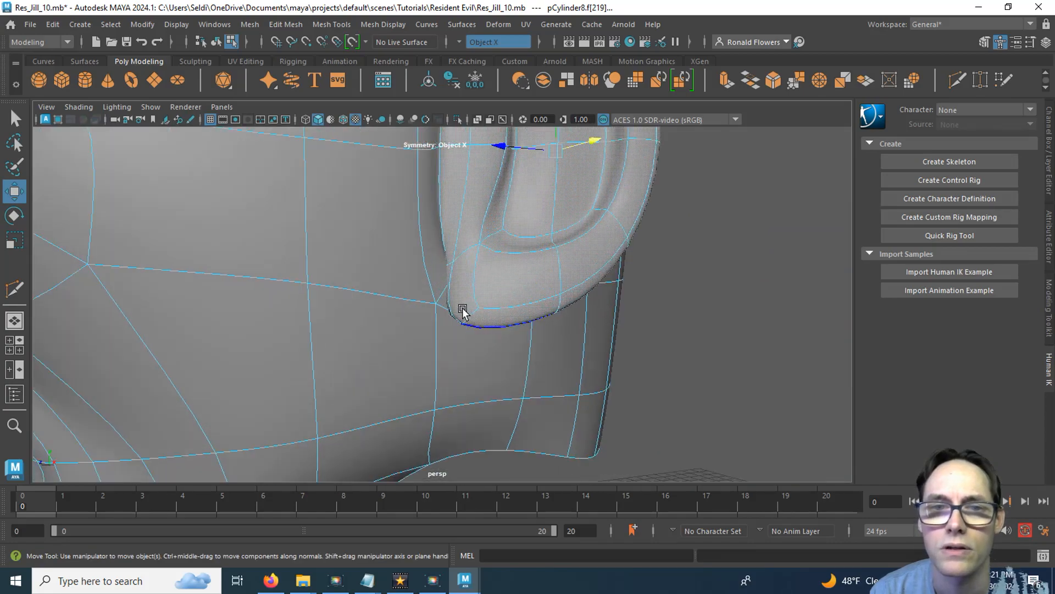
{"action": "middle_click_drag", "start_coordinate": [463, 309], "coordinate": [406, 373], "text": "alt"}
{"action": "scroll", "coordinate": [418, 327], "scroll_direction": "up", "scroll_amount": 1}
{"action": "mouse_move", "coordinate": [413, 318]}
{"action": "left_mouse_down", "text": "alt"}
{"action": "mouse_move", "coordinate": [383, 370]}
{"action": "mouse_move", "coordinate": [354, 313]}
{"action": "mouse_move", "coordinate": [278, 365]}
{"action": "mouse_move", "coordinate": [402, 345]}
{"action": "mouse_move", "coordinate": [443, 349]}
{"action": "mouse_move", "coordinate": [407, 329]}
{"action": "left_mouse_up", "text": "alt"}
{"action": "right_click_drag", "start_coordinate": [408, 190], "coordinate": [345, 192]}
{"action": "left_click_drag", "start_coordinate": [350, 235], "coordinate": [349, 343], "text": "alt"}
{"action": "left_click", "coordinate": [412, 333]}
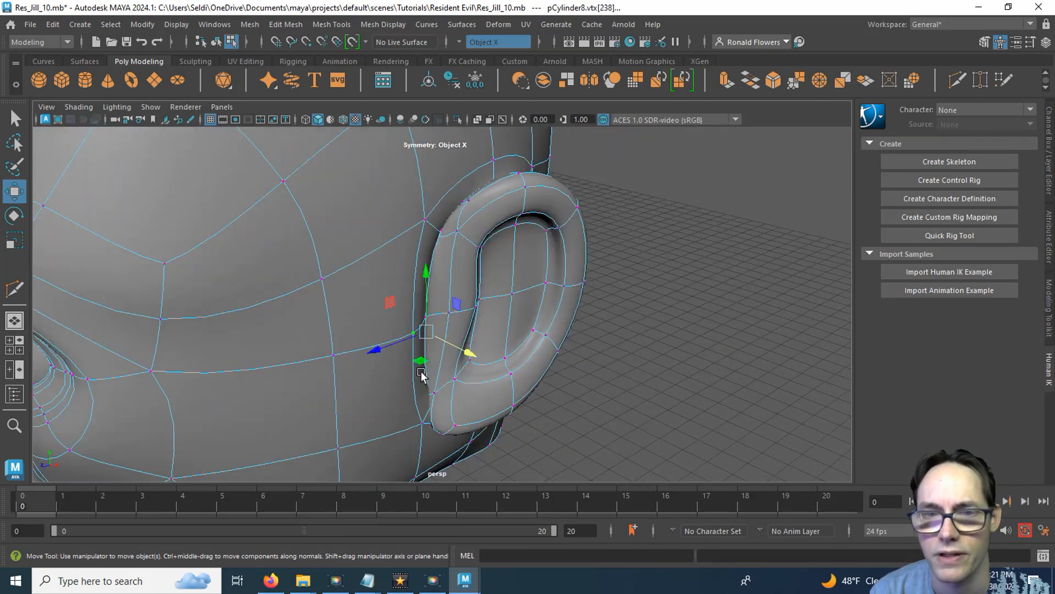
{"action": "left_click_drag", "start_coordinate": [461, 347], "coordinate": [454, 346]}
Step: Adjust the head vertices beside the earlobe and beside the ear's upper front rim along the X axis, and clear the selection
{"action": "left_click_drag", "start_coordinate": [442, 370], "coordinate": [450, 347], "text": "alt"}
{"action": "left_click", "coordinate": [462, 330]}
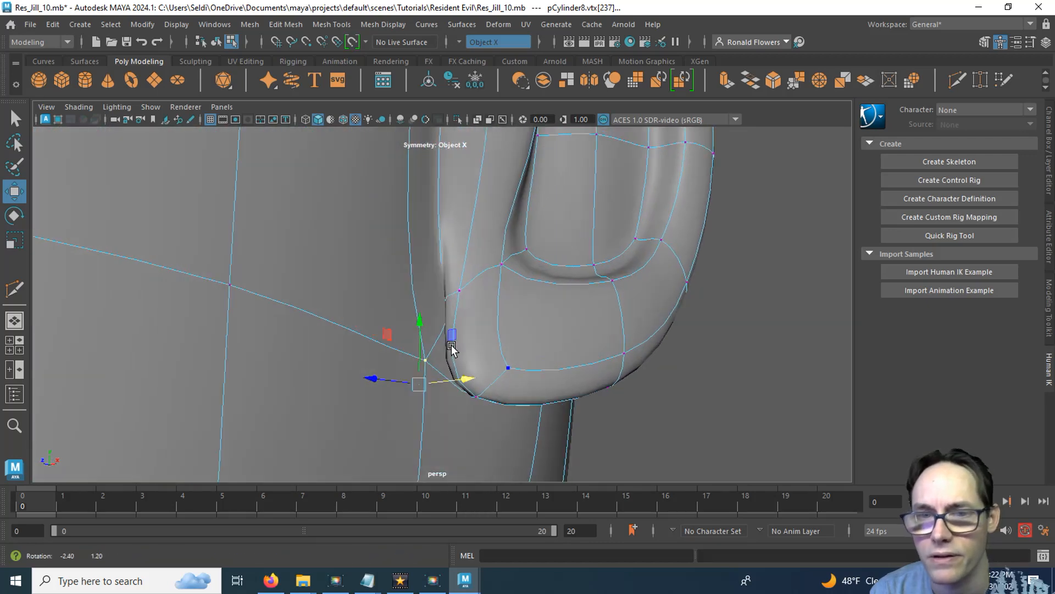
{"action": "middle_click_drag", "start_coordinate": [451, 348], "coordinate": [497, 380], "text": "alt"}
{"action": "left_click_drag", "start_coordinate": [520, 421], "coordinate": [458, 347]}
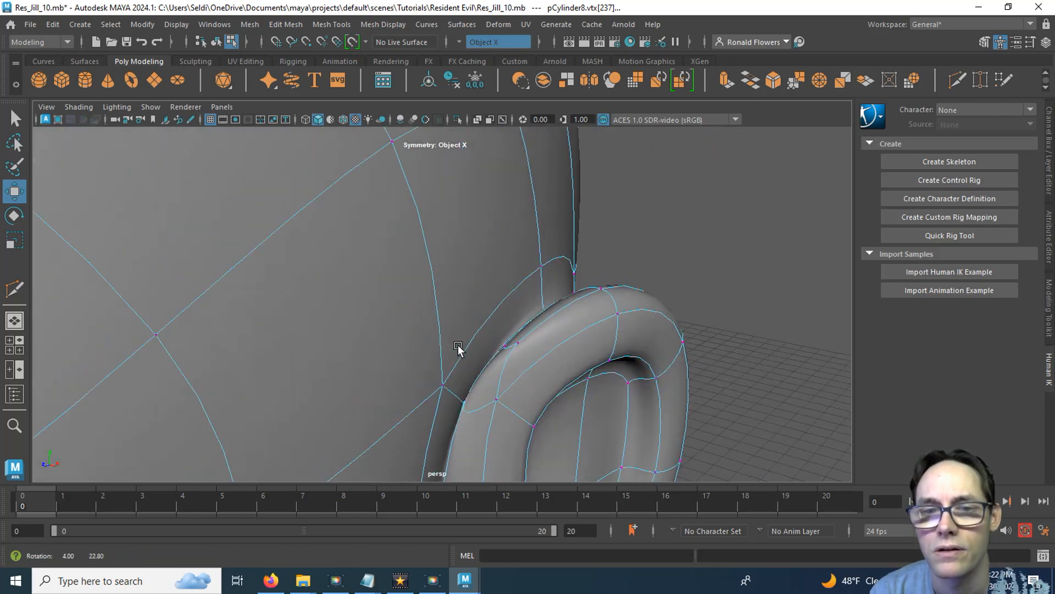
{"action": "left_click", "coordinate": [448, 380]}
{"action": "mouse_move", "coordinate": [478, 393]}
{"action": "left_mouse_down"}
{"action": "mouse_move", "coordinate": [490, 393]}
{"action": "mouse_move", "coordinate": [476, 391]}
{"action": "left_mouse_up"}
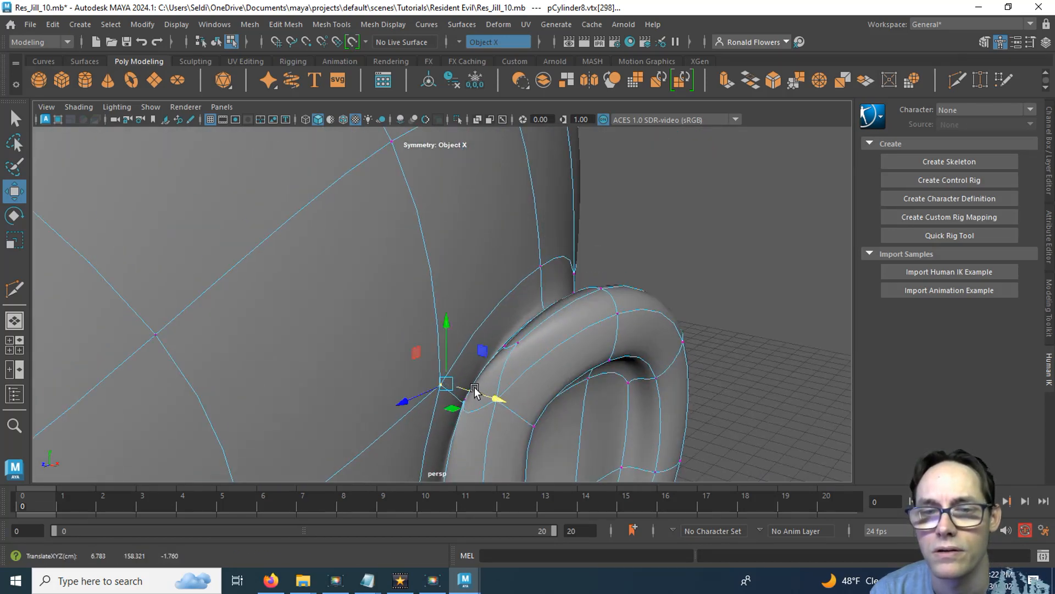
{"action": "left_click_drag", "start_coordinate": [567, 374], "coordinate": [565, 318], "text": "alt"}
{"action": "key", "text": "q"}
{"action": "left_click", "coordinate": [565, 318]}
{"action": "scroll", "coordinate": [567, 315], "scroll_direction": "up", "scroll_amount": 5}
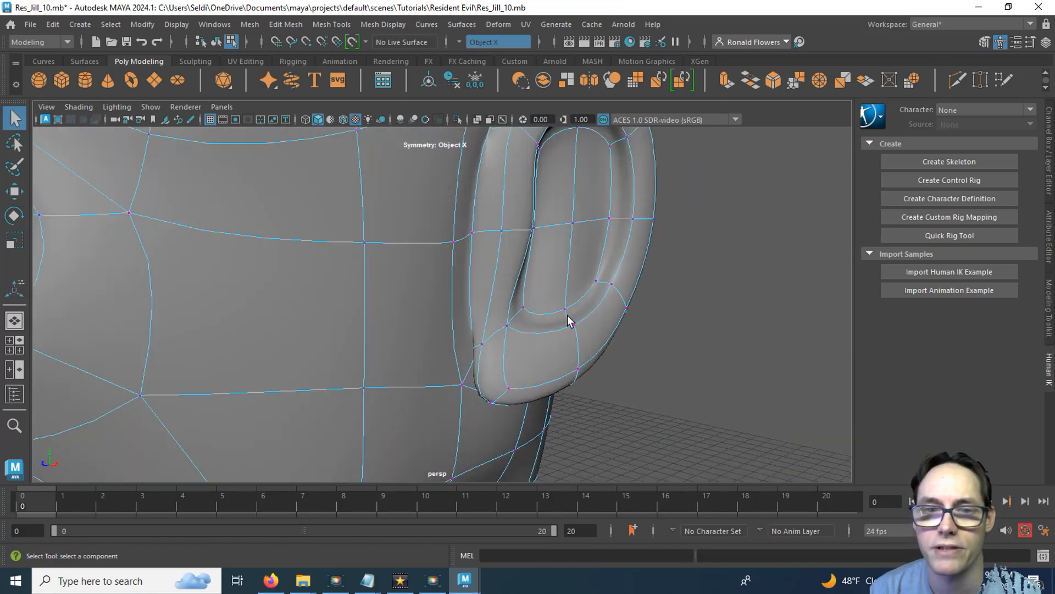
Step: Examine the inner ear shape in the browser's side-view ear photos from Wikipedia and iStock, and return to Maya
{"action": "scroll", "coordinate": [471, 341], "scroll_direction": "up", "scroll_amount": 3}
{"action": "left_click_drag", "start_coordinate": [444, 350], "coordinate": [396, 307], "text": "alt"}
{"action": "left_click", "coordinate": [395, 306]}
{"action": "left_click", "coordinate": [271, 580]}
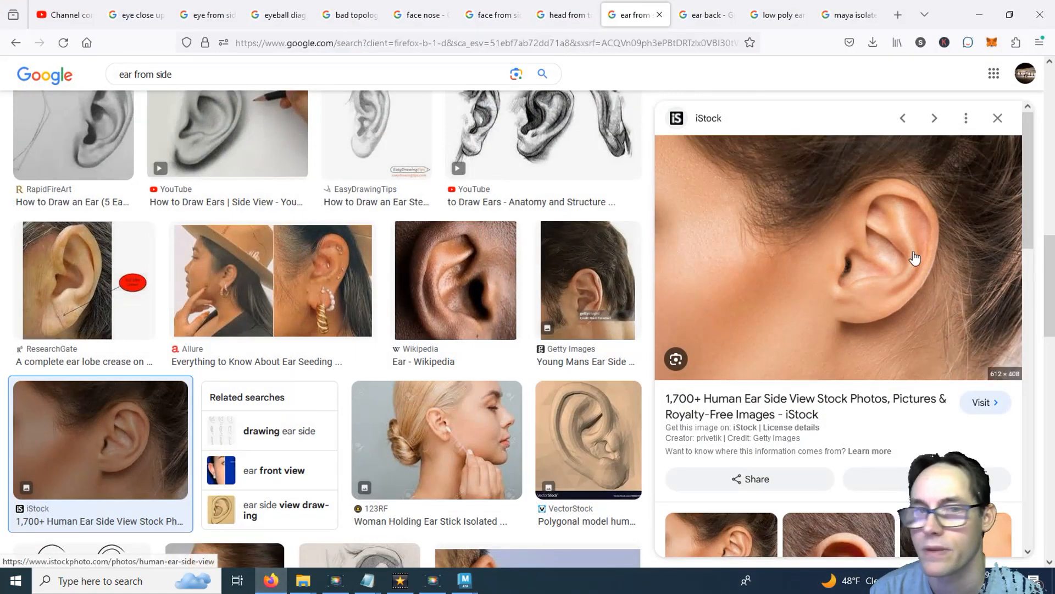
{"action": "left_click", "coordinate": [474, 301]}
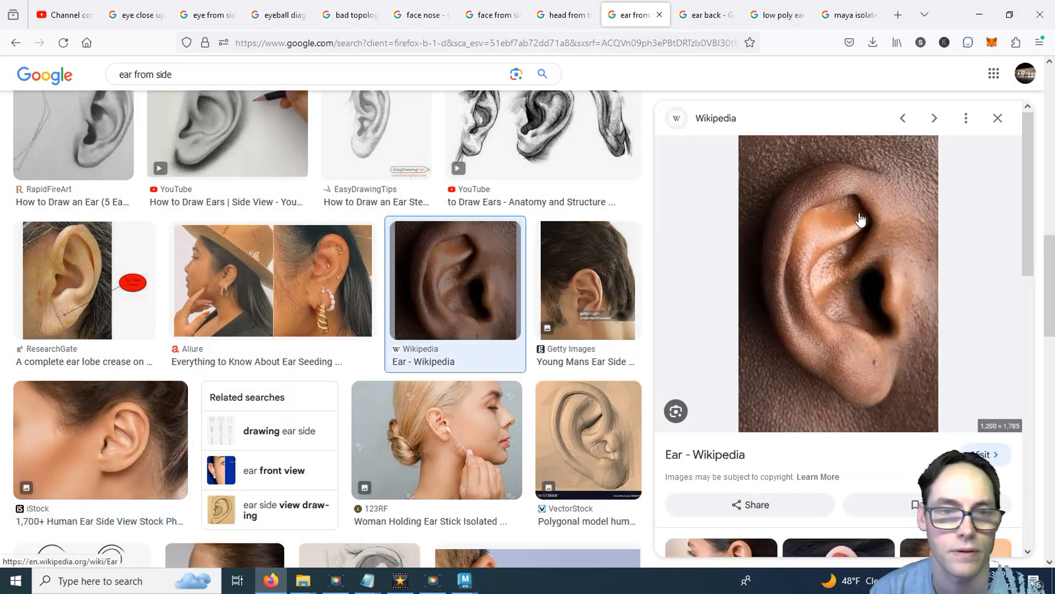
{"action": "left_click", "coordinate": [126, 451]}
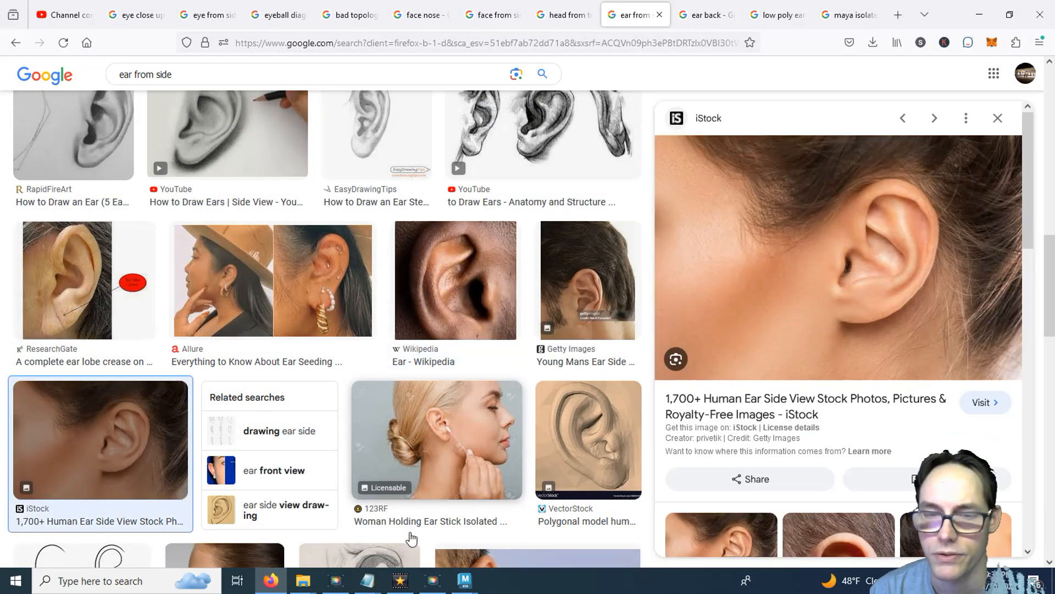
{"action": "mouse_move", "coordinate": [465, 580]}
{"action": "left_click", "coordinate": [471, 546]}
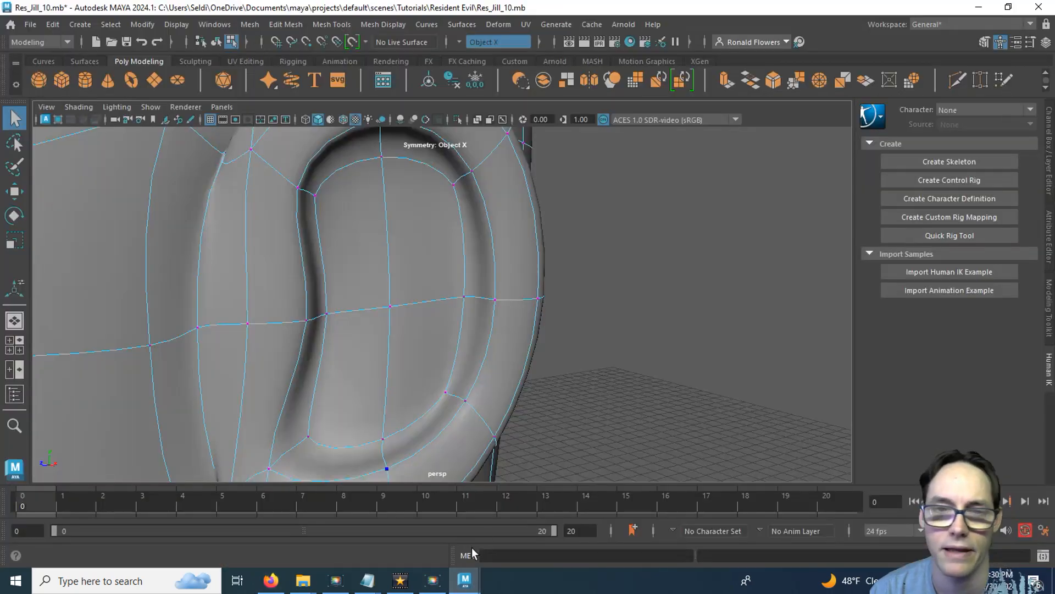
Step: Multi-Cut an edge across the inner ear face from the hollow's centre vertex to its upper rear corner vertex
{"action": "left_click_drag", "start_coordinate": [376, 339], "coordinate": [443, 312], "text": "alt"}
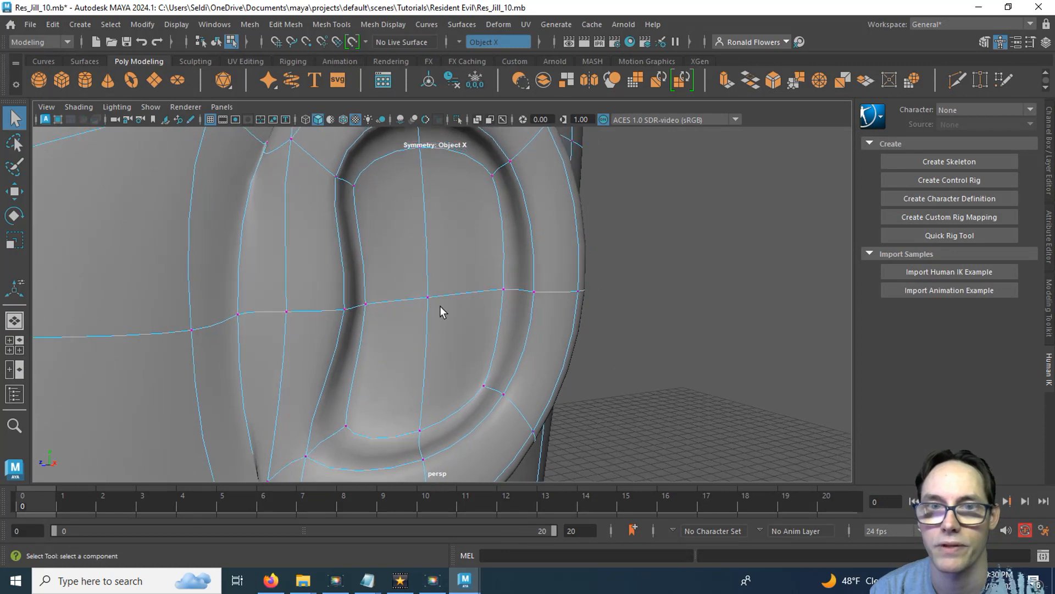
{"action": "left_click", "coordinate": [951, 85]}
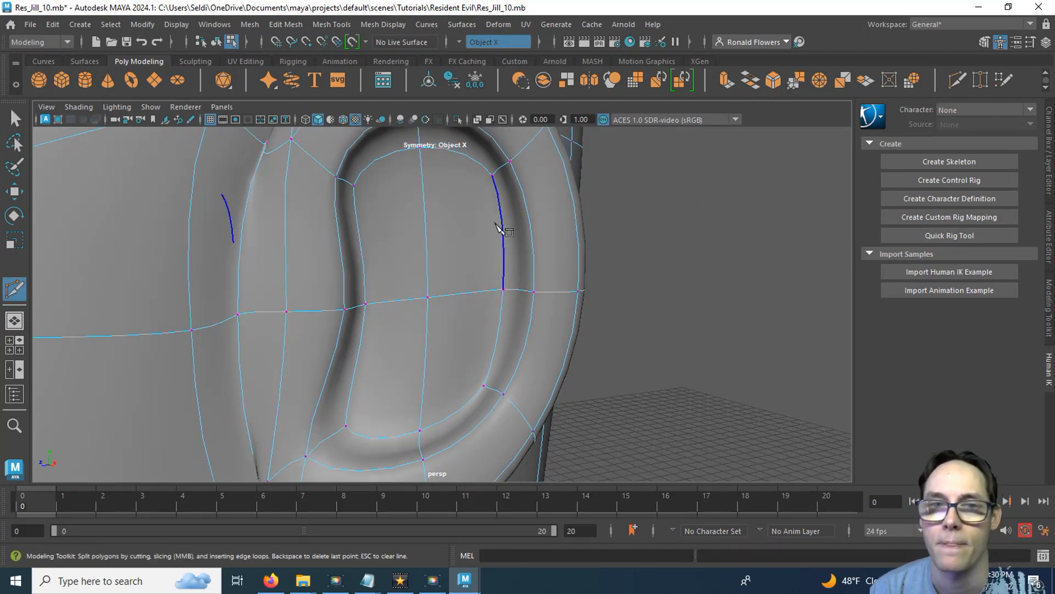
{"action": "left_click", "coordinate": [425, 302]}
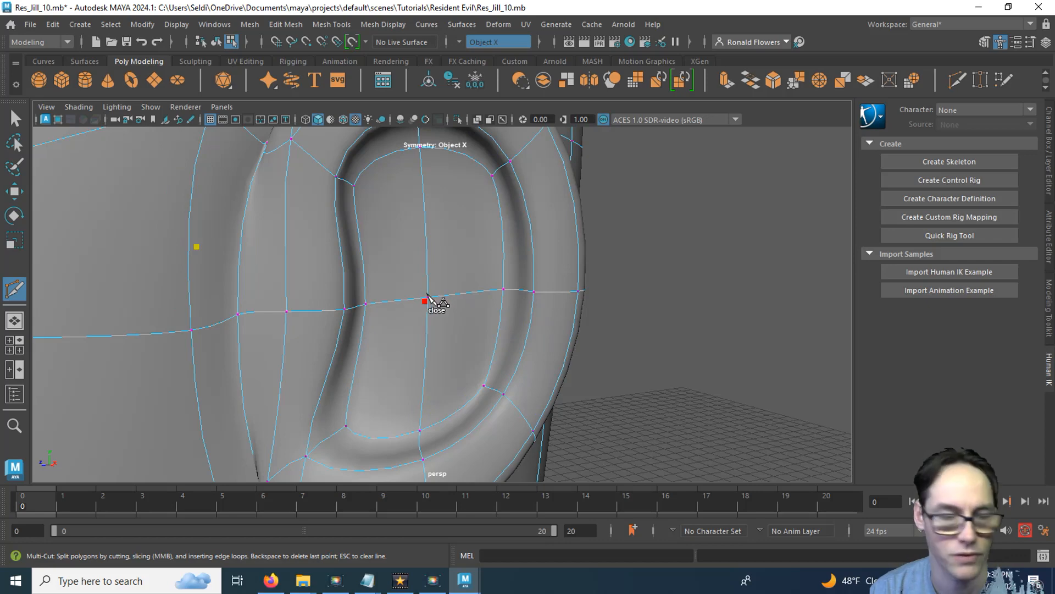
{"action": "key", "text": "1"}
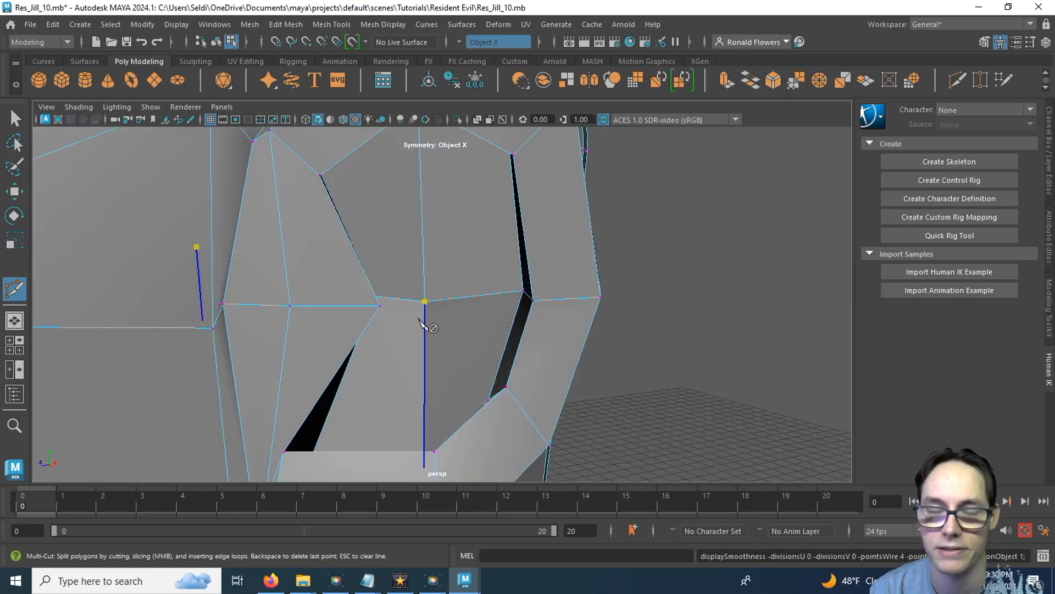
{"action": "left_click", "coordinate": [424, 301]}
{"action": "key", "text": "3"}
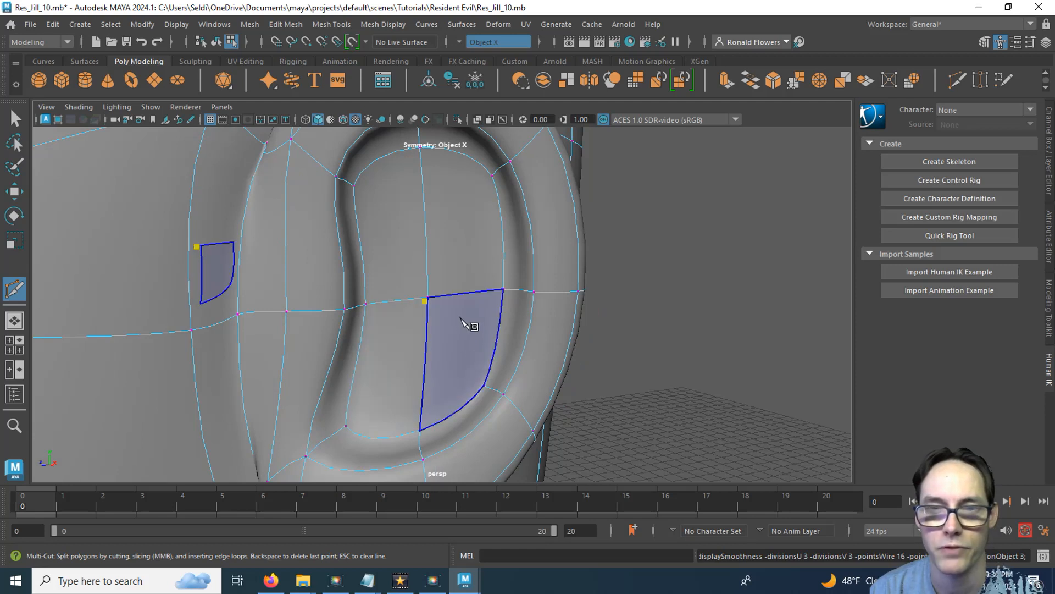
{"action": "left_click", "coordinate": [492, 176]}
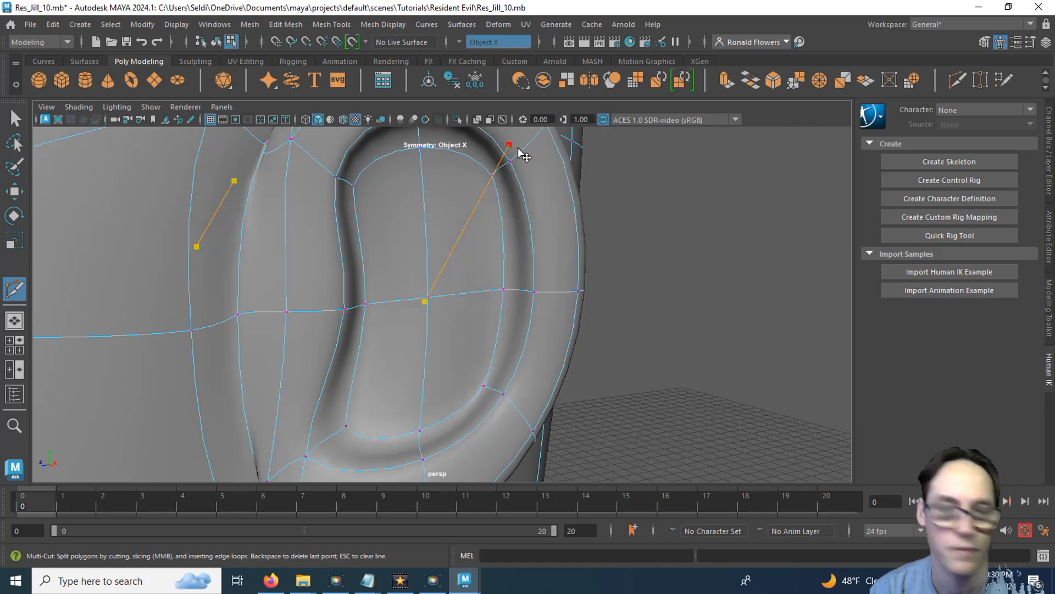
{"action": "key", "text": "1"}
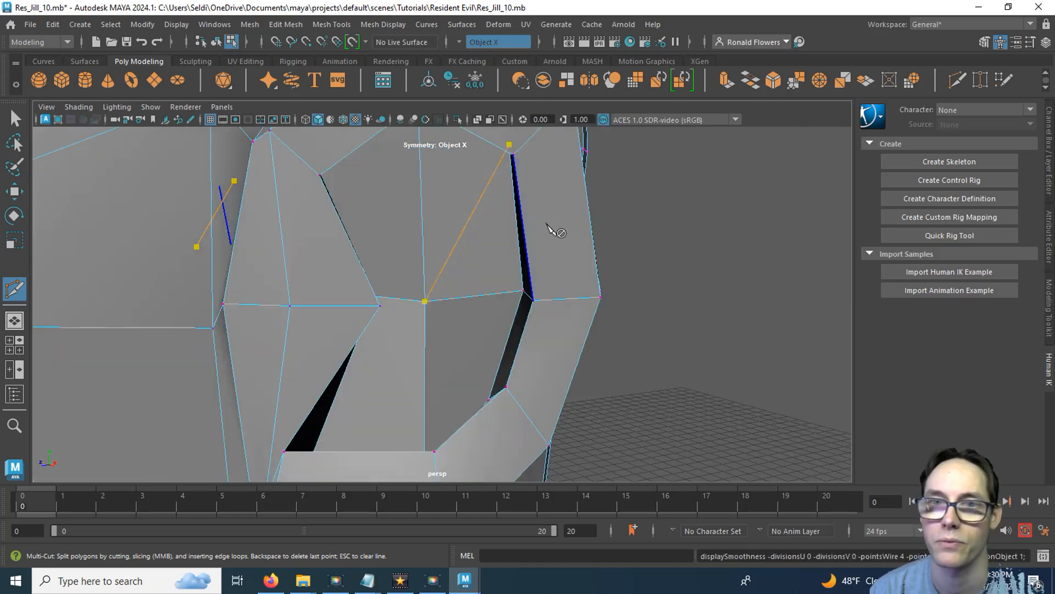
{"action": "left_click_drag", "start_coordinate": [555, 254], "coordinate": [571, 186], "text": "alt"}
{"action": "middle_click_drag", "start_coordinate": [569, 181], "coordinate": [536, 314], "text": "alt"}
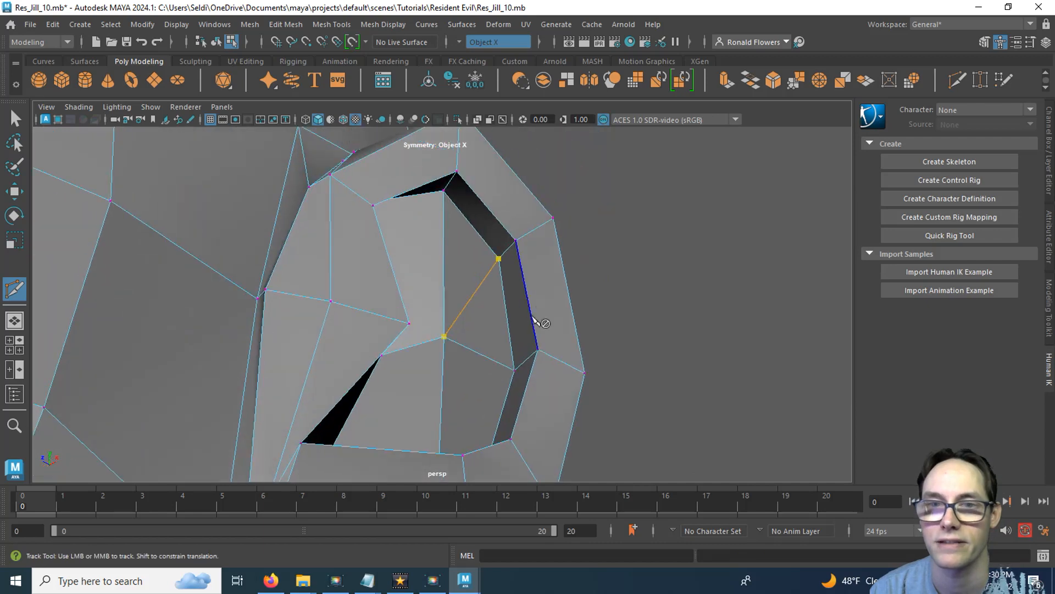
{"action": "scroll", "coordinate": [536, 310], "scroll_direction": "up", "scroll_amount": 2}
{"action": "key", "text": "3"}
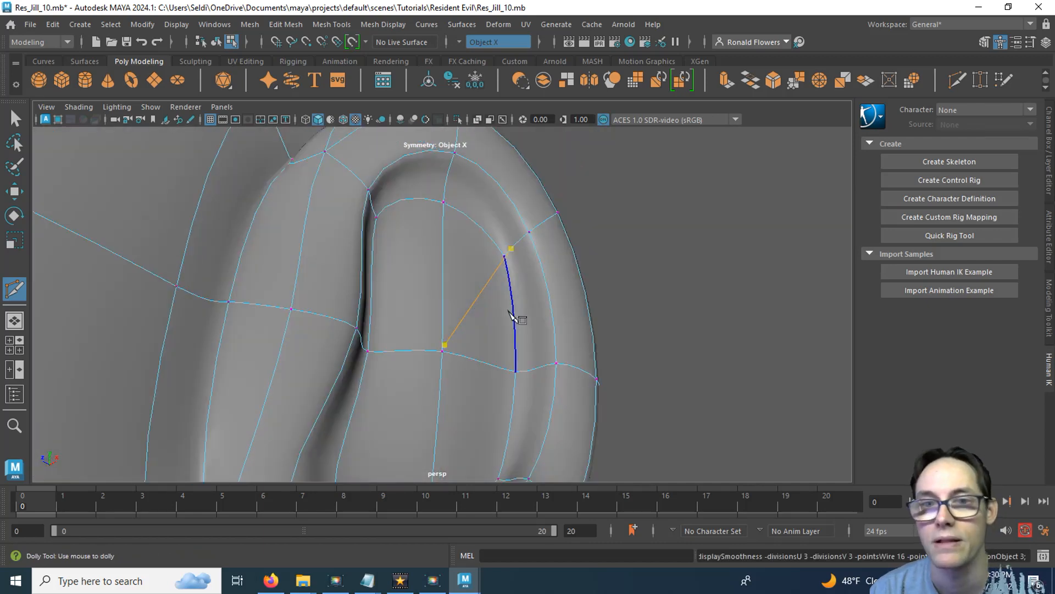
{"action": "key", "text": "1"}
{"action": "left_click_drag", "start_coordinate": [483, 291], "coordinate": [478, 264], "text": "alt"}
{"action": "left_click_drag", "start_coordinate": [383, 303], "coordinate": [480, 299], "text": "alt"}
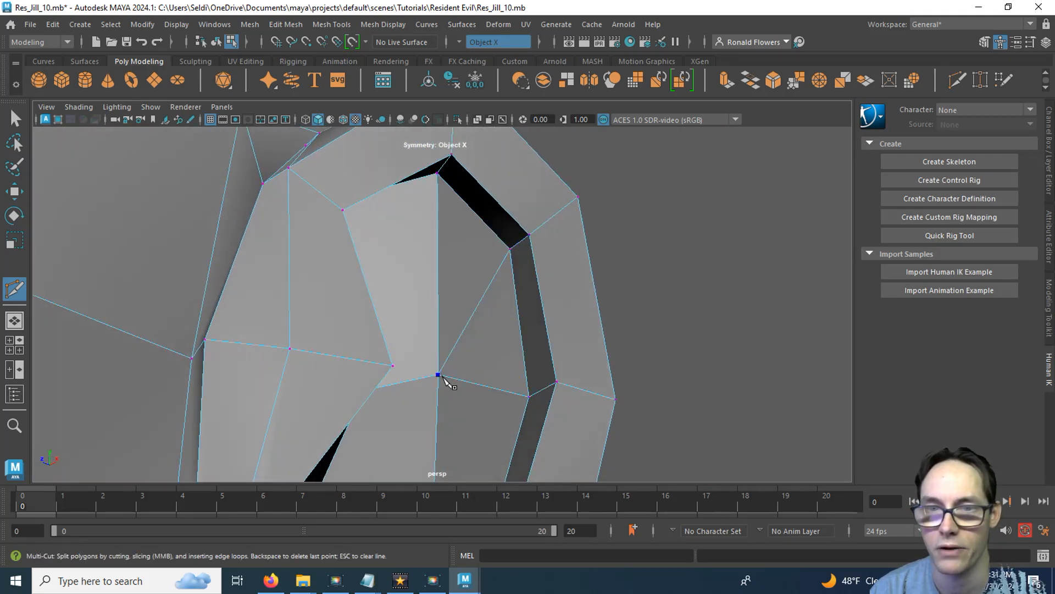
Step: Cut an edge from the hollow's centre vertex to its upper front corner vertex and view the ear smoothed
{"action": "left_click", "coordinate": [530, 235]}
{"action": "left_click_drag", "start_coordinate": [510, 254], "coordinate": [353, 330], "text": "alt"}
{"action": "left_click", "coordinate": [342, 380]}
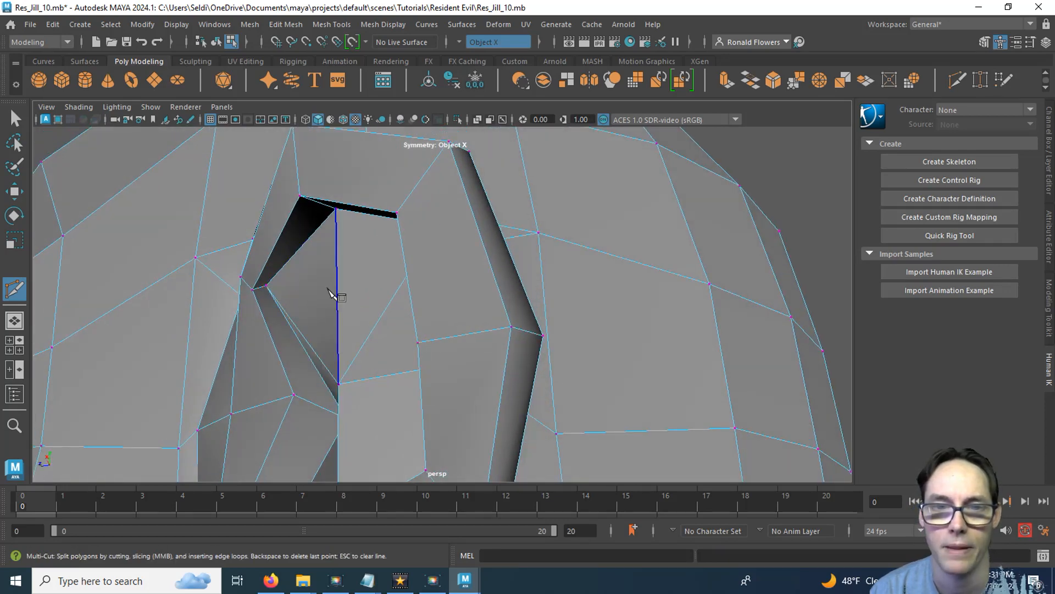
{"action": "left_click_drag", "start_coordinate": [330, 295], "coordinate": [351, 291], "text": "alt"}
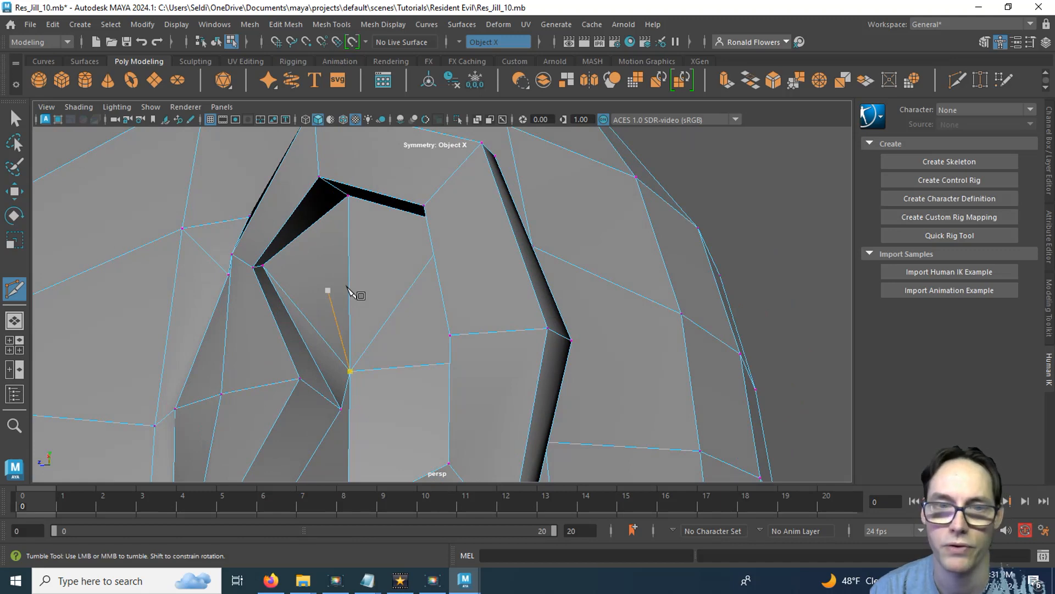
{"action": "key", "text": "3"}
{"action": "left_click_drag", "start_coordinate": [378, 329], "coordinate": [406, 360], "text": "alt"}
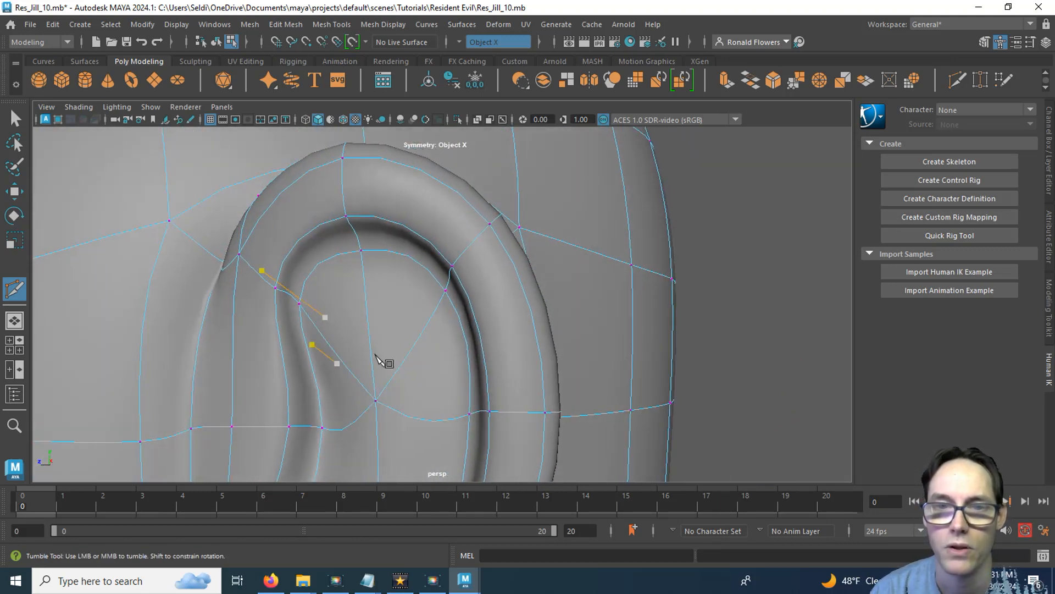
Step: Cut an edge from the inner ear's centre vertex to the lower front corner vertex of the hollow
{"action": "middle_click_drag", "start_coordinate": [381, 360], "coordinate": [450, 214], "text": "alt"}
{"action": "left_click_drag", "start_coordinate": [451, 214], "coordinate": [463, 253], "text": "alt"}
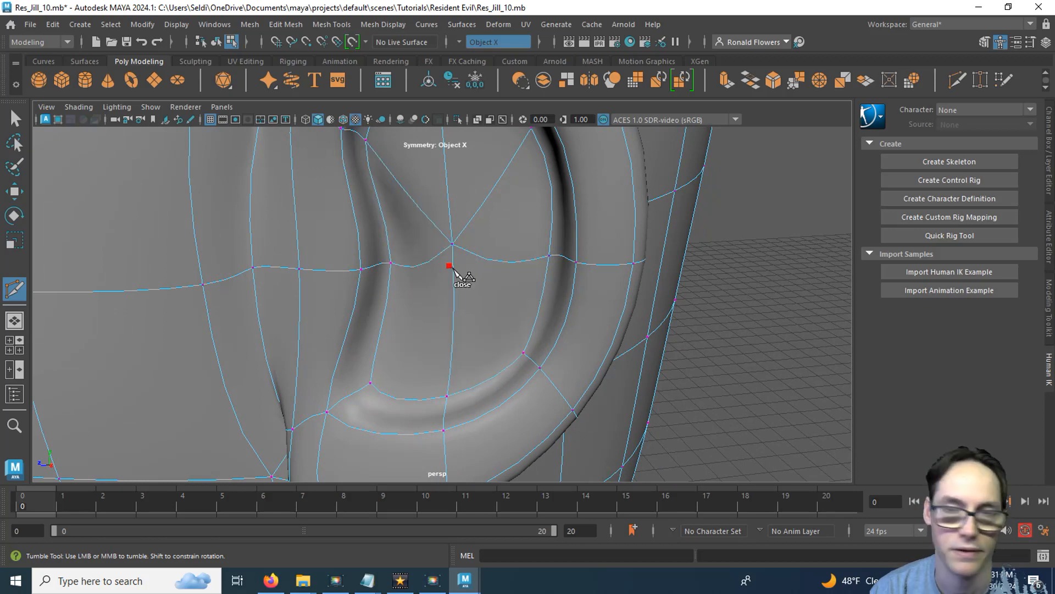
{"action": "key", "text": "1"}
{"action": "key", "text": "3"}
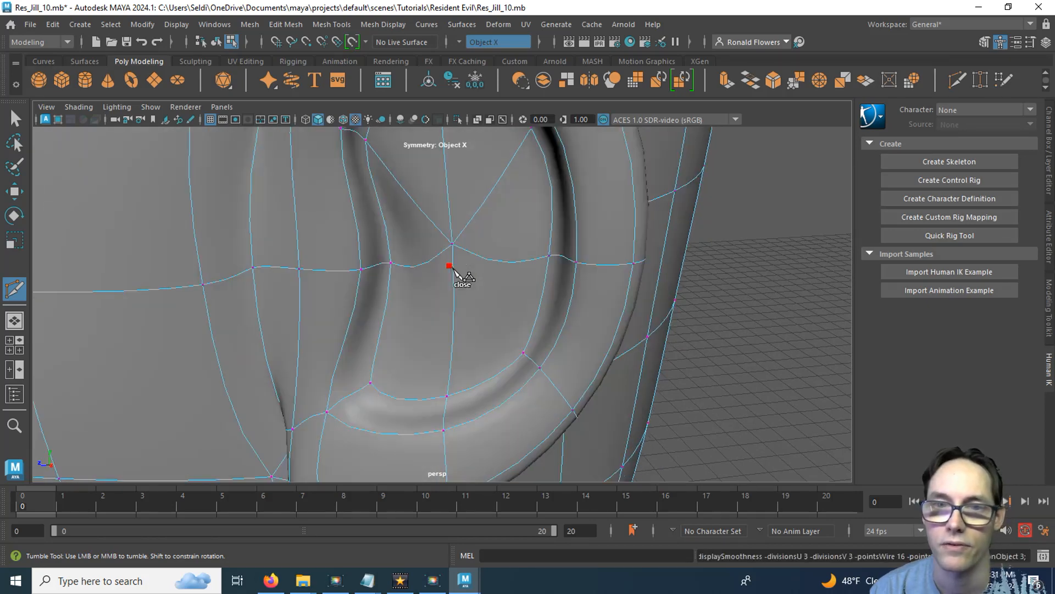
{"action": "left_click", "coordinate": [370, 384]}
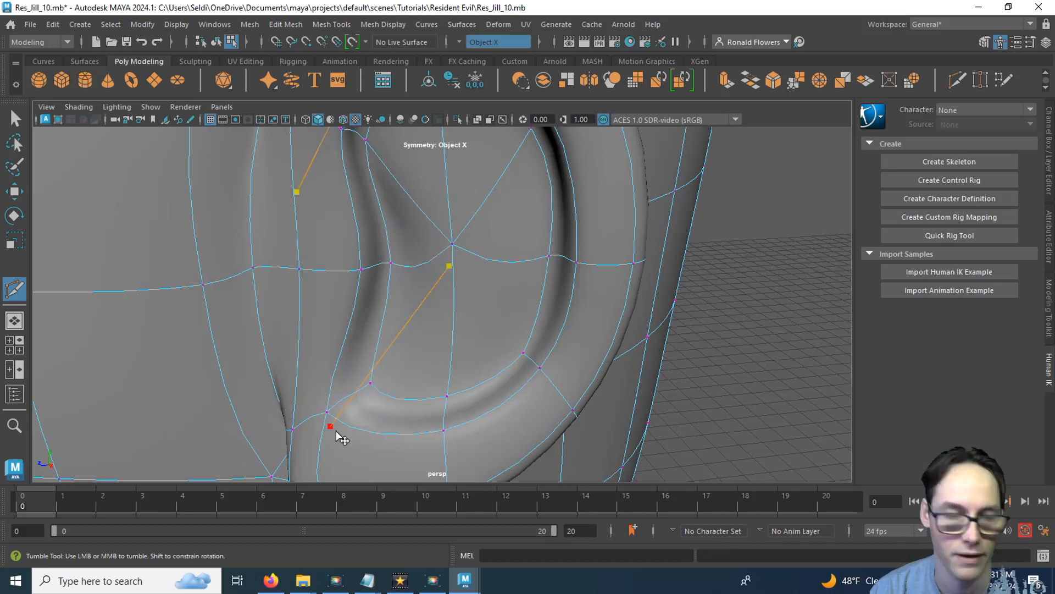
{"action": "key", "text": "1"}
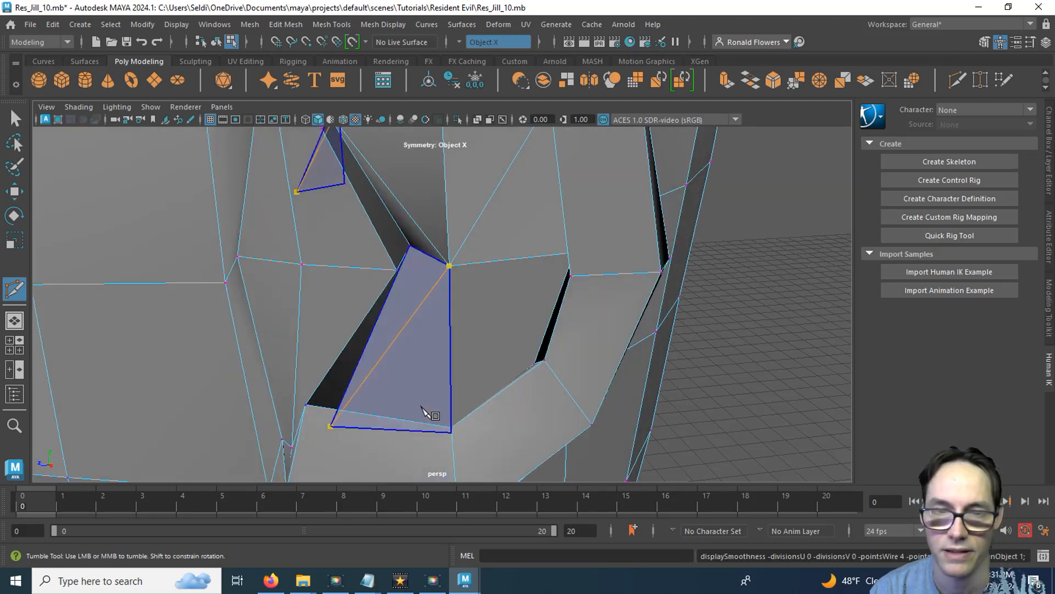
{"action": "mouse_move", "coordinate": [426, 365]}
{"action": "left_mouse_down", "text": "alt"}
{"action": "mouse_move", "coordinate": [372, 391]}
{"action": "mouse_move", "coordinate": [344, 384]}
{"action": "mouse_move", "coordinate": [436, 373]}
{"action": "left_mouse_up", "text": "alt"}
{"action": "key", "text": "3"}
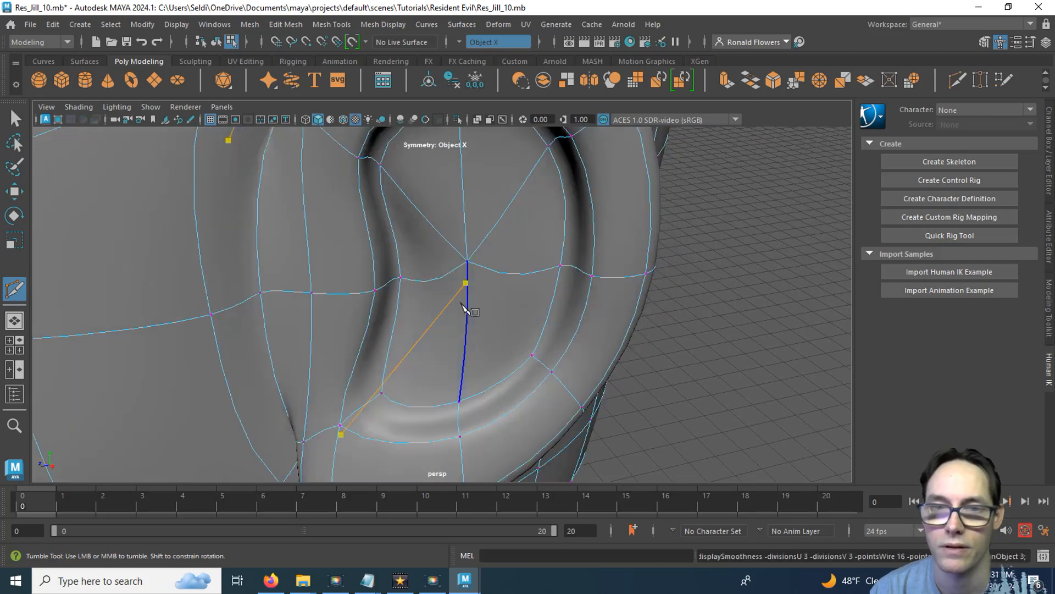
{"action": "left_click_drag", "start_coordinate": [460, 334], "coordinate": [409, 322], "text": "alt"}
{"action": "left_click", "coordinate": [426, 325], "text": "ctrl"}
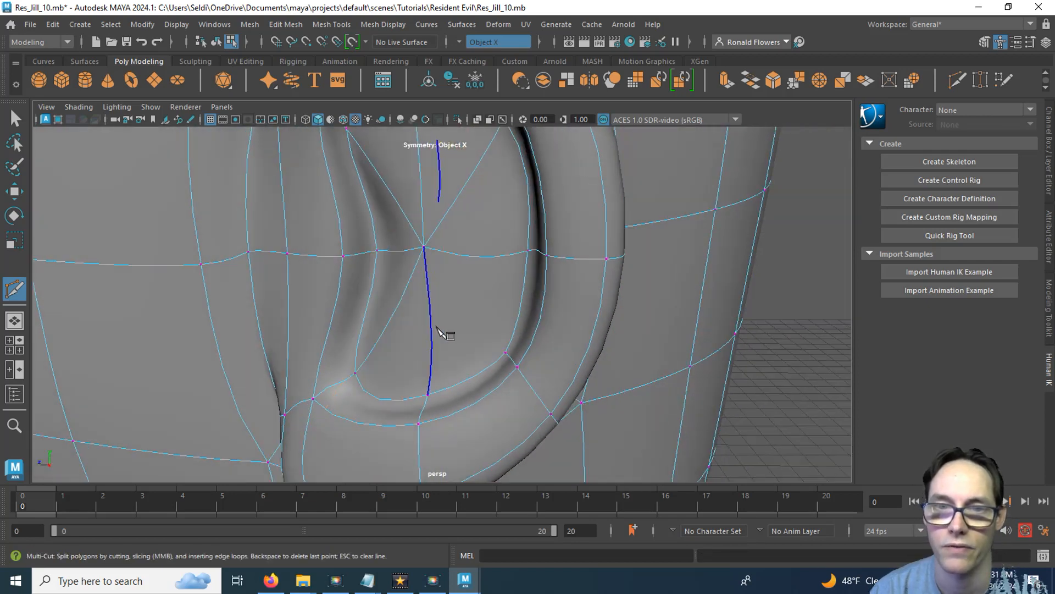
Step: Cut an edge from the centre vertex to the hollow's lower rear corner vertex, and leave the Multi-Cut tool with smooth preview on
{"action": "left_click_drag", "start_coordinate": [427, 252], "coordinate": [488, 278], "text": "alt"}
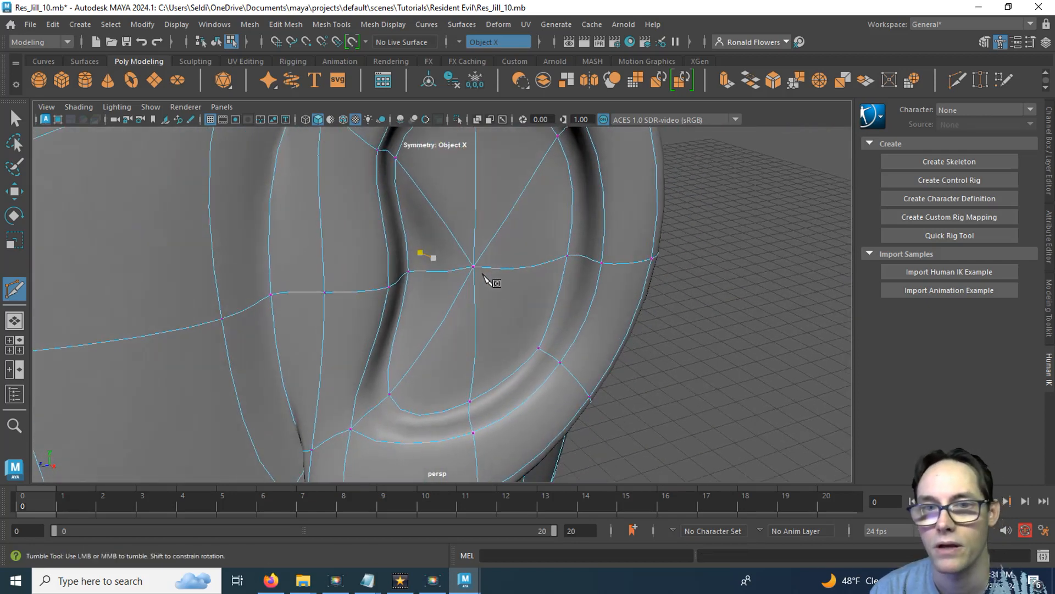
{"action": "left_click", "coordinate": [479, 275]}
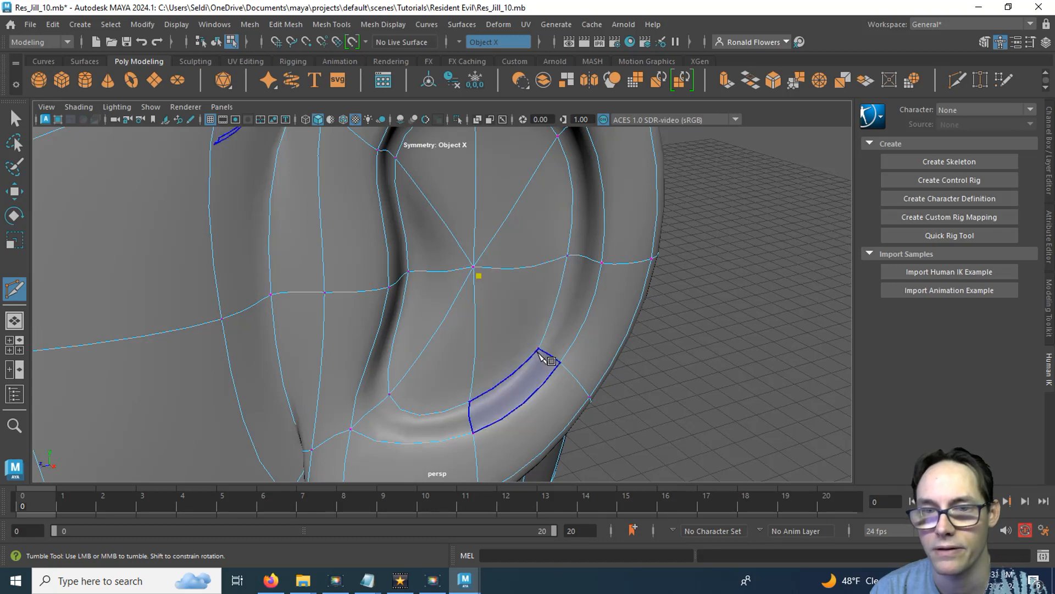
{"action": "left_click", "coordinate": [540, 354]}
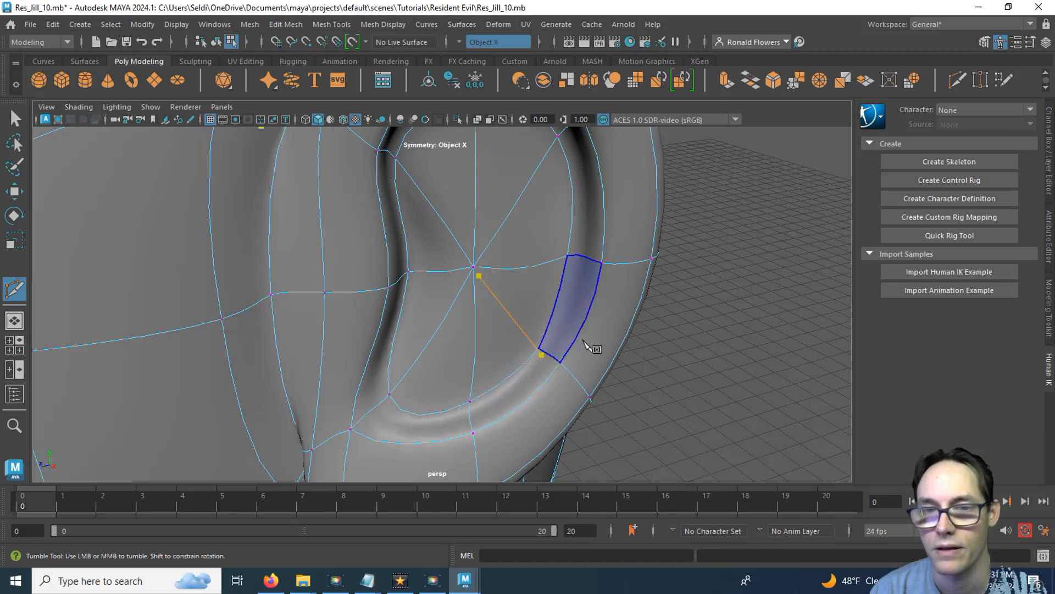
{"action": "key", "text": "1"}
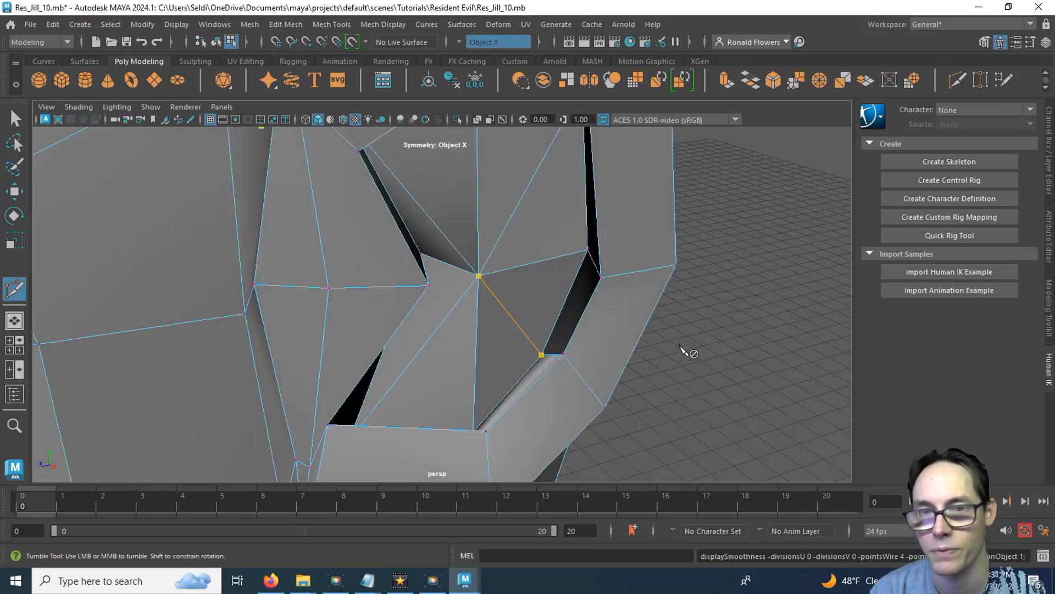
{"action": "left_click_drag", "start_coordinate": [733, 358], "coordinate": [593, 324], "text": "alt"}
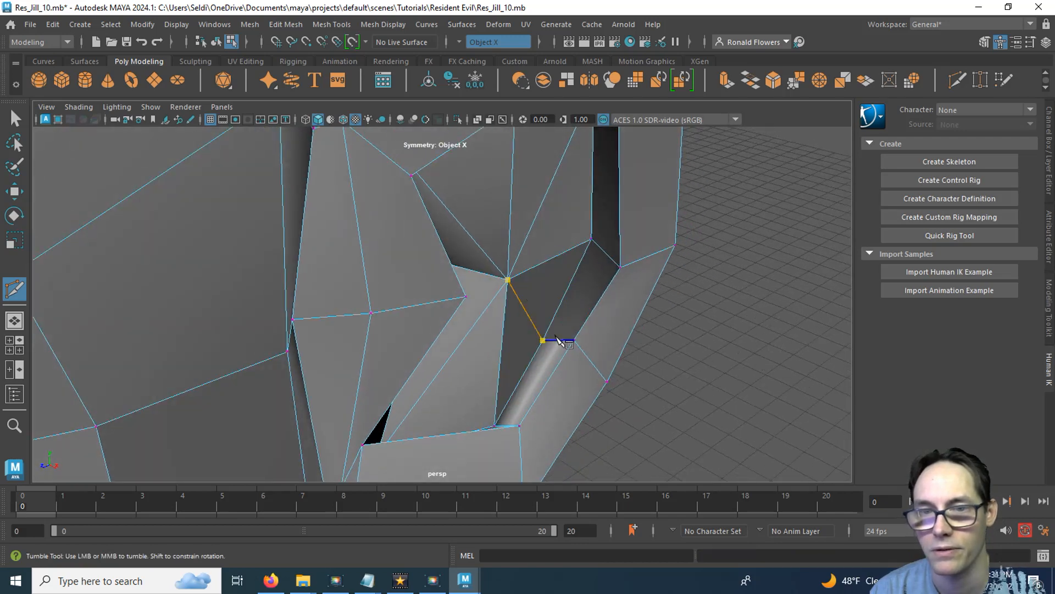
{"action": "right_click", "coordinate": [544, 302]}
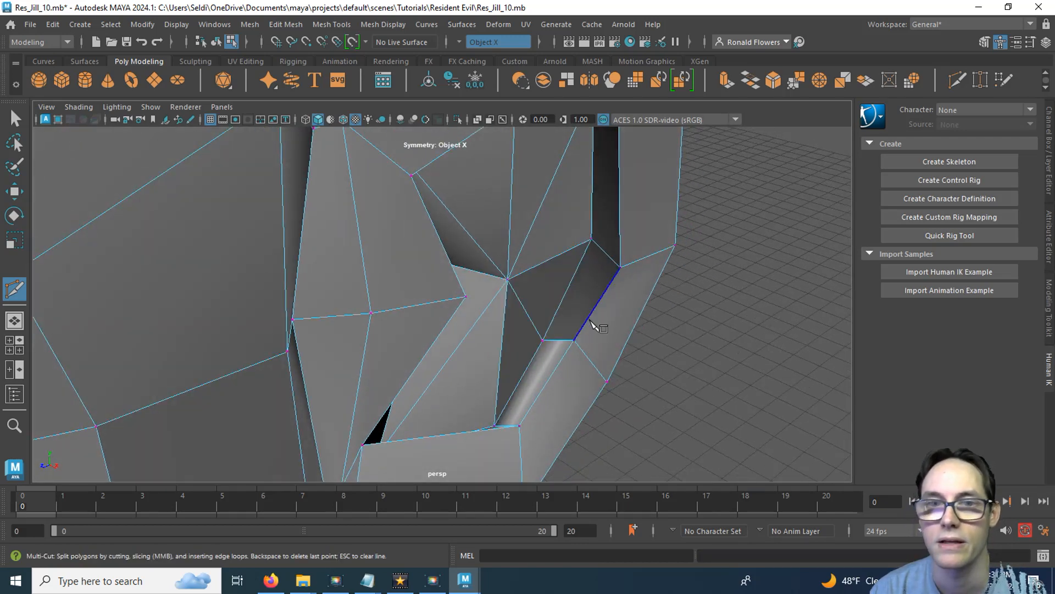
{"action": "left_click_drag", "start_coordinate": [591, 325], "coordinate": [516, 283], "text": "alt"}
{"action": "left_click", "coordinate": [467, 249]}
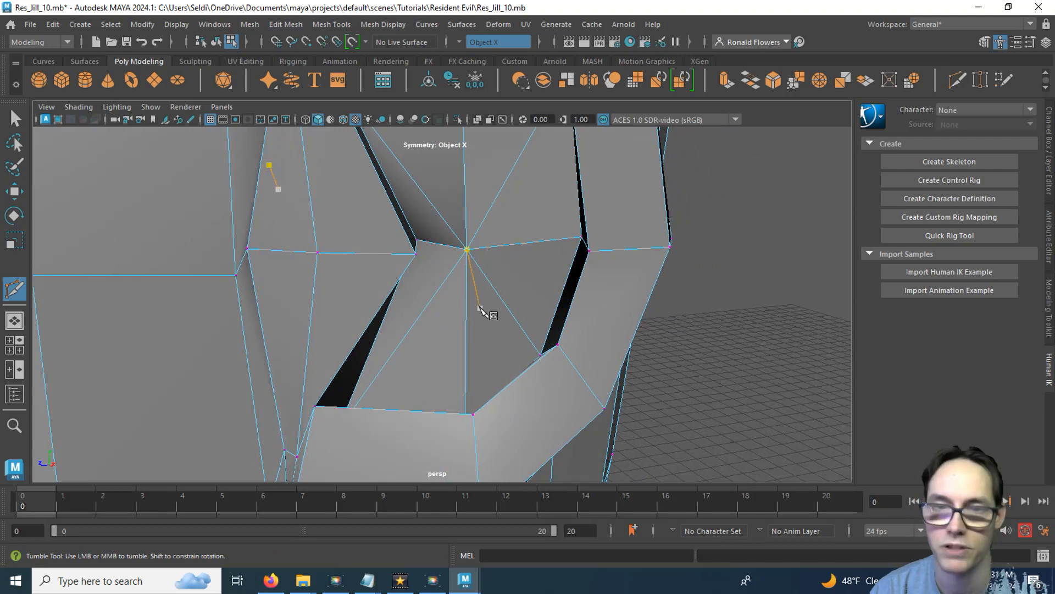
{"action": "key", "text": "3"}
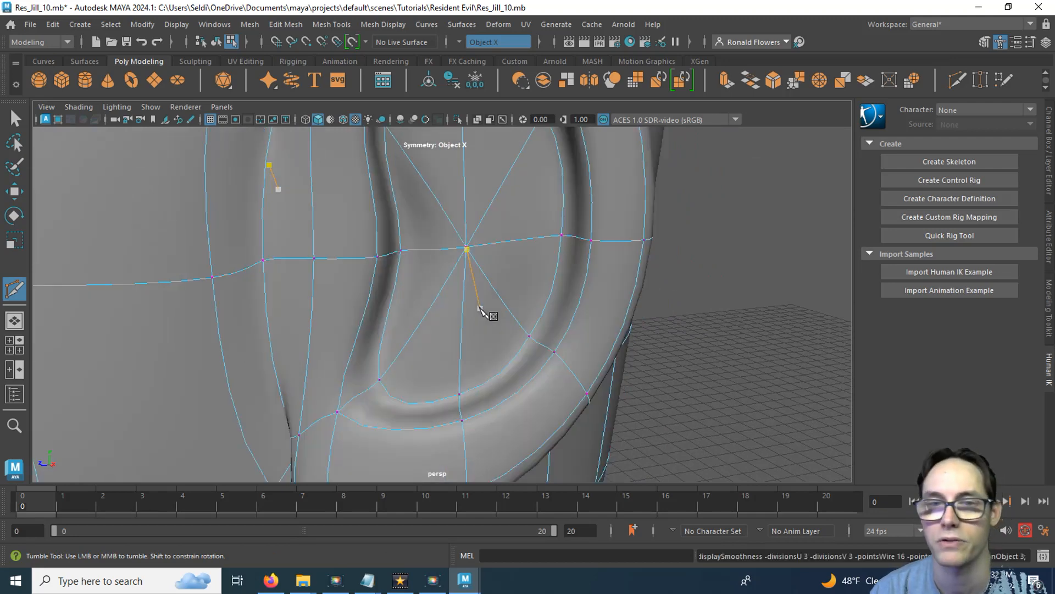
{"action": "key", "text": "q"}
{"action": "mouse_move", "coordinate": [479, 307]}
{"action": "left_mouse_down", "text": "alt"}
{"action": "mouse_move", "coordinate": [481, 276]}
{"action": "mouse_move", "coordinate": [472, 297]}
{"action": "left_mouse_up", "text": "alt"}
Step: Select all edges radiating from the hollow's centre vertex and join them into a ring with Connect Components
{"action": "right_click", "coordinate": [486, 275]}
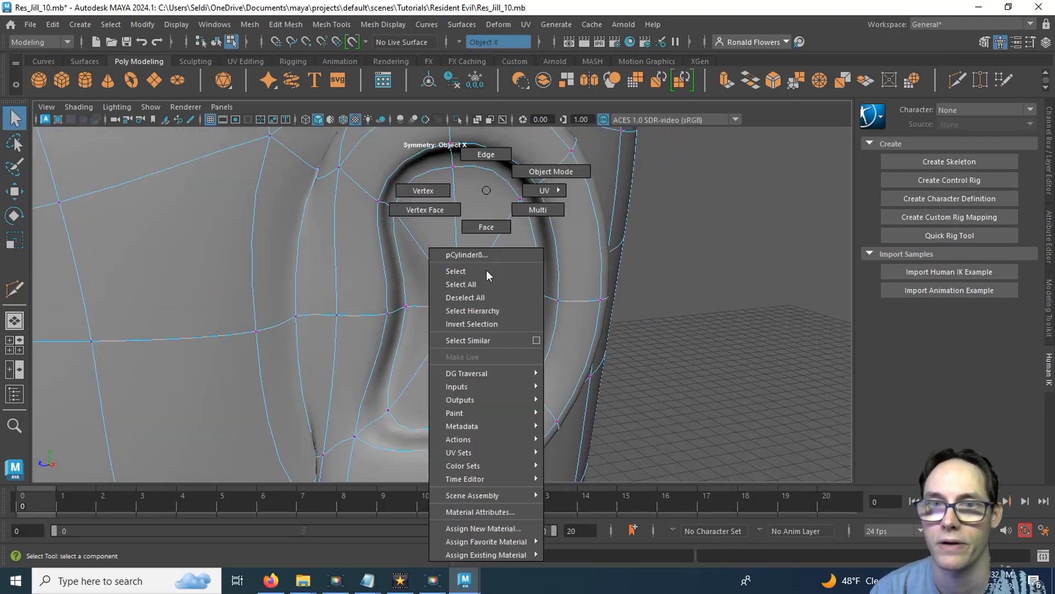
{"action": "left_click", "coordinate": [480, 164]}
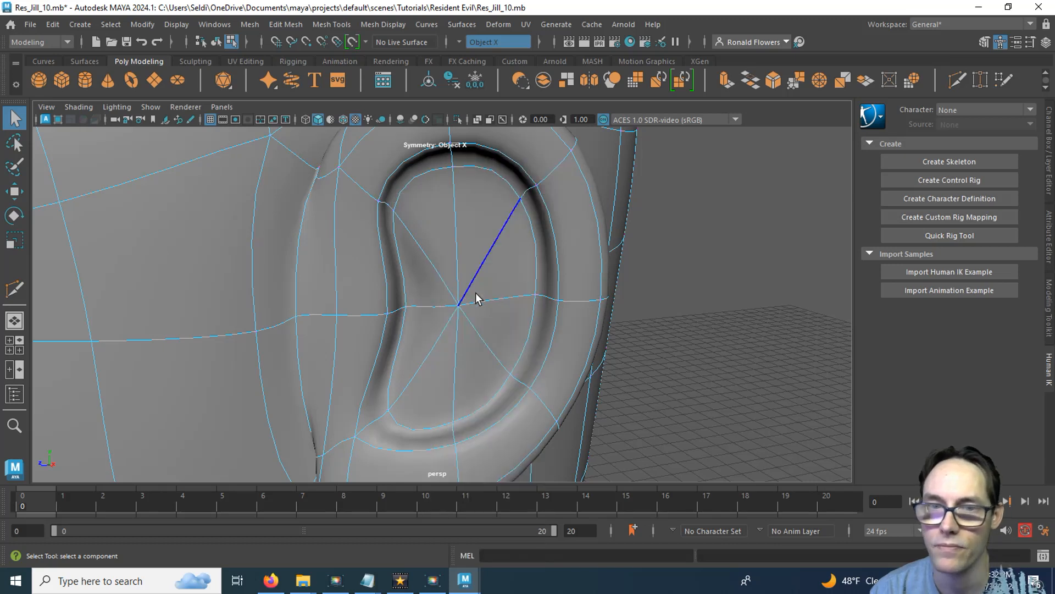
{"action": "left_click", "coordinate": [484, 270]}
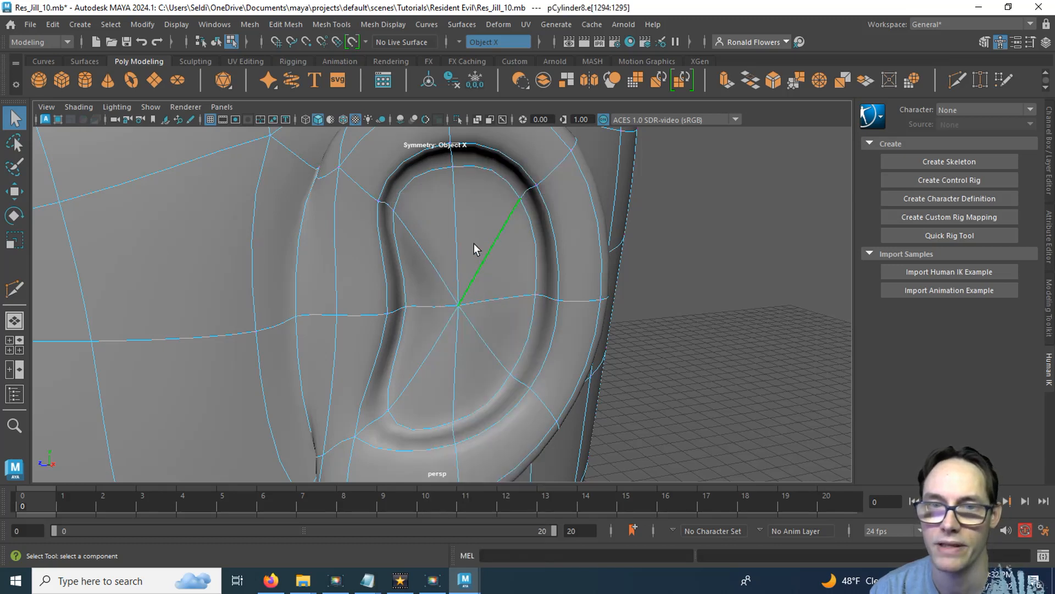
{"action": "left_click", "coordinate": [422, 299], "text": "shift"}
{"action": "left_click", "coordinate": [416, 352], "text": "shift"}
{"action": "left_click", "coordinate": [453, 371], "text": "shift"}
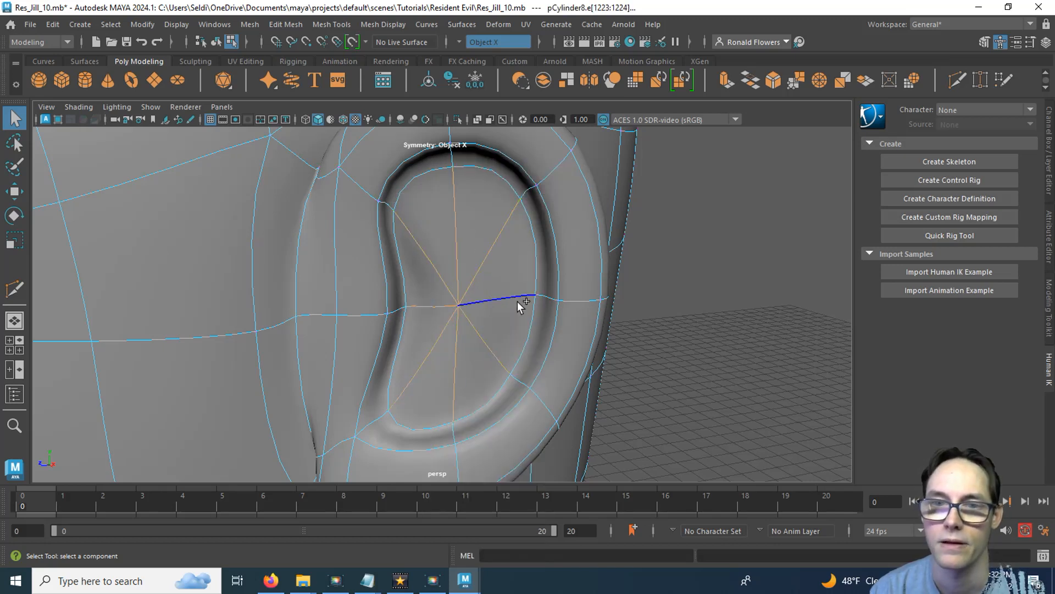
{"action": "right_click", "coordinate": [507, 288], "text": "shift"}
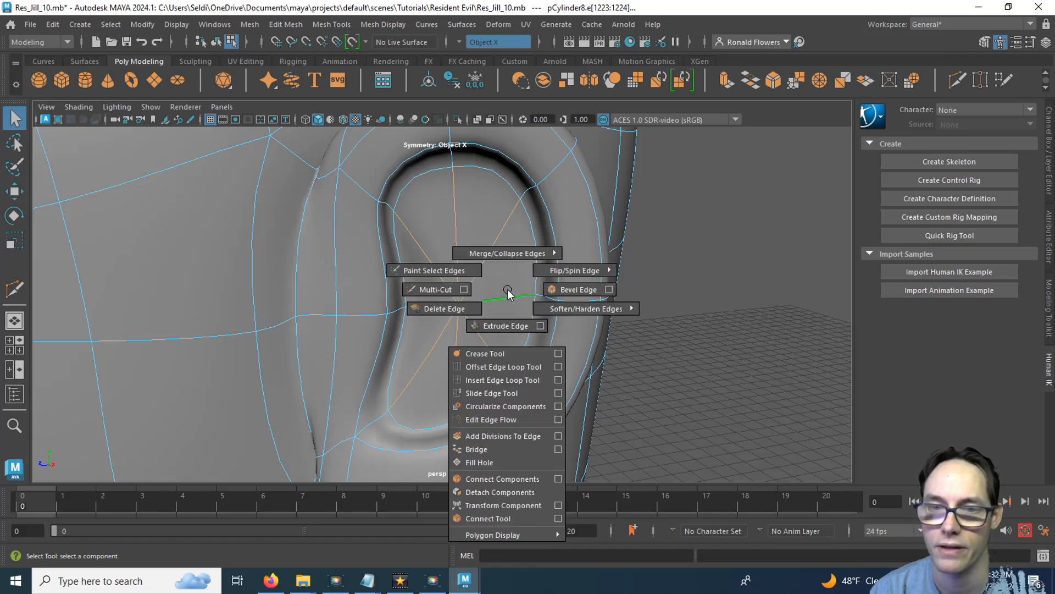
{"action": "left_click", "coordinate": [492, 479]}
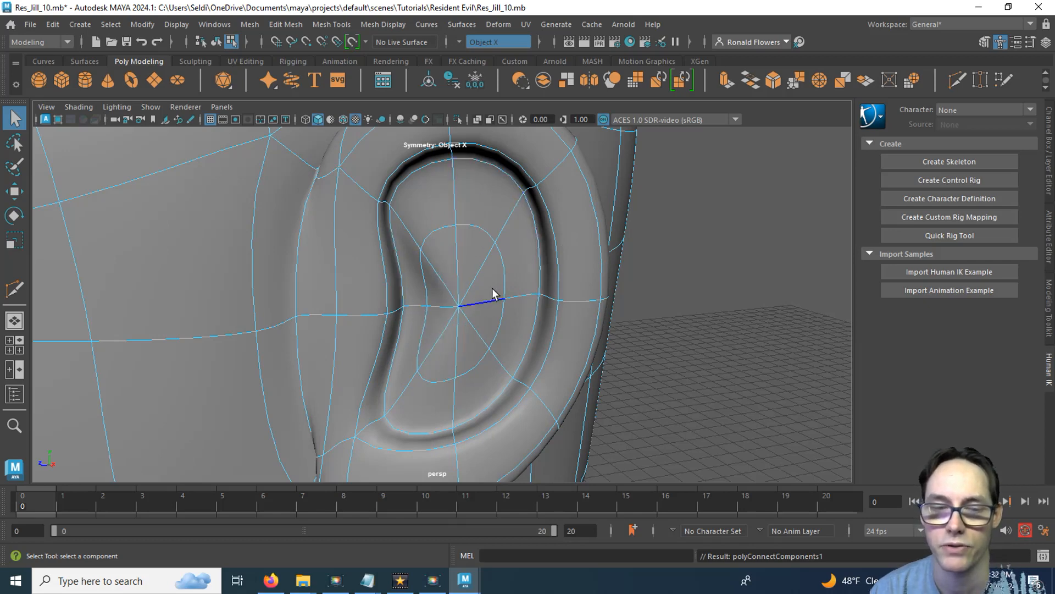
Step: Switch to the browser to check the inner ear shape in the iStock side-view photo, and return to Maya
{"action": "left_click", "coordinate": [271, 580]}
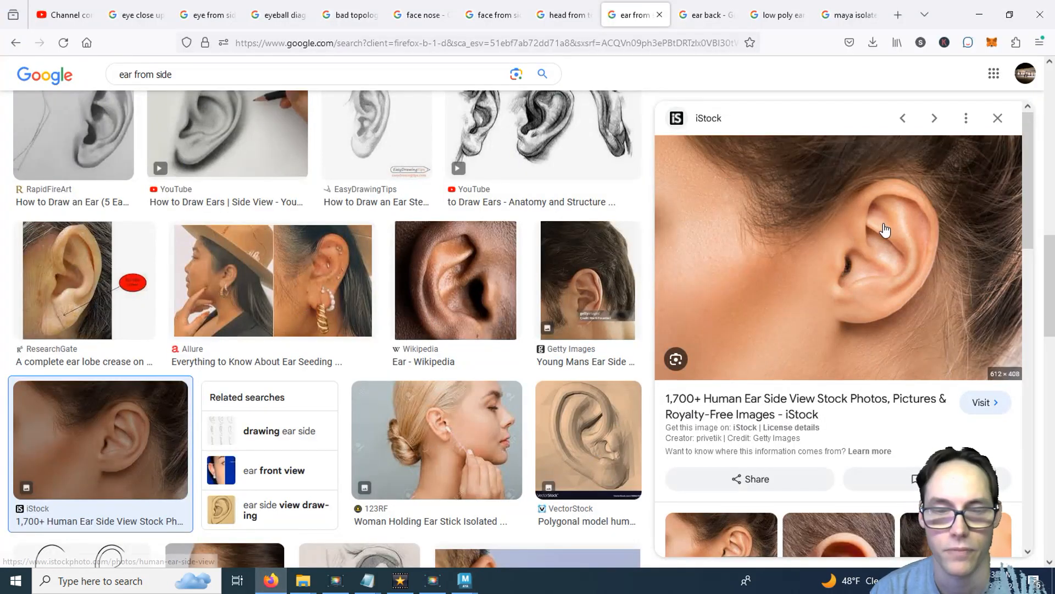
{"action": "left_click", "coordinate": [271, 580]}
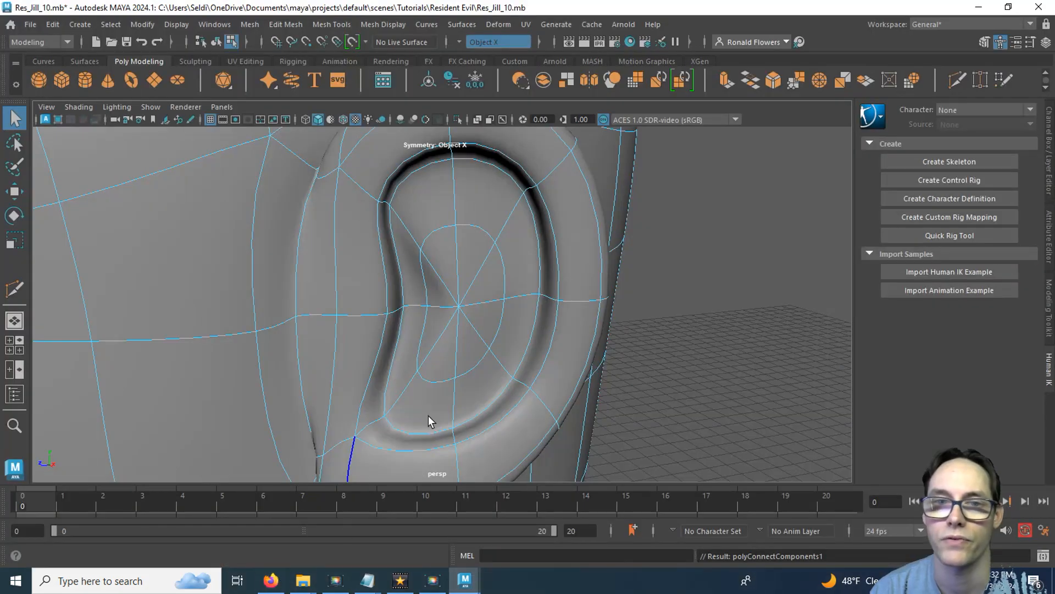
Step: Compare the new ring in the ear's hollow with the side-view ear photo in the browser, returning to Maya
{"action": "scroll", "coordinate": [434, 320], "scroll_direction": "up", "scroll_amount": 8}
{"action": "scroll", "coordinate": [385, 258], "scroll_direction": "down", "scroll_amount": 2}
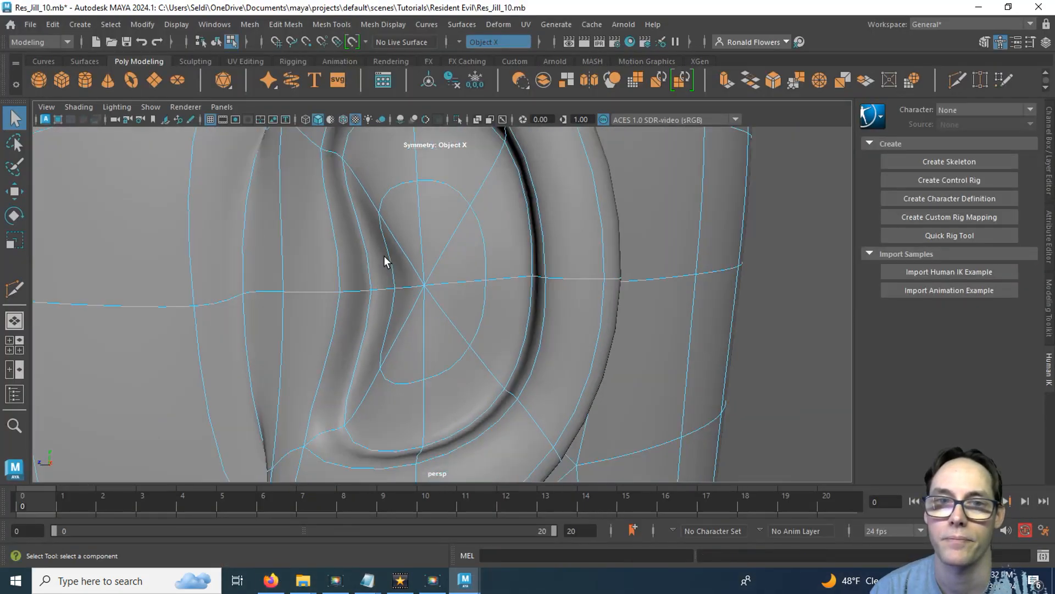
{"action": "middle_click_drag", "start_coordinate": [384, 255], "coordinate": [367, 331], "text": "alt"}
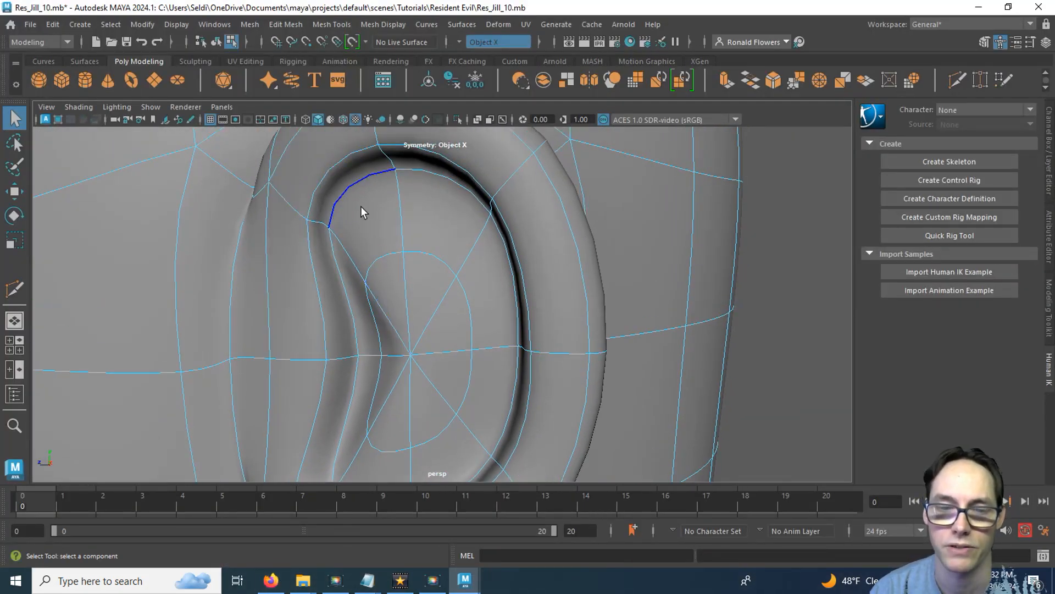
{"action": "left_click", "coordinate": [271, 581]}
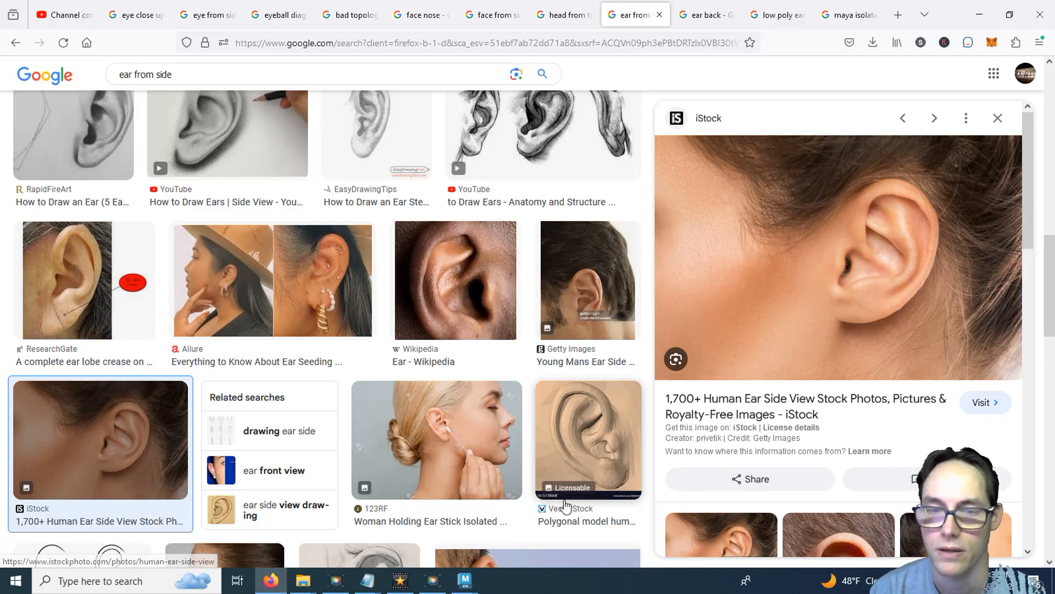
{"action": "mouse_move", "coordinate": [465, 580]}
{"action": "left_click", "coordinate": [497, 539]}
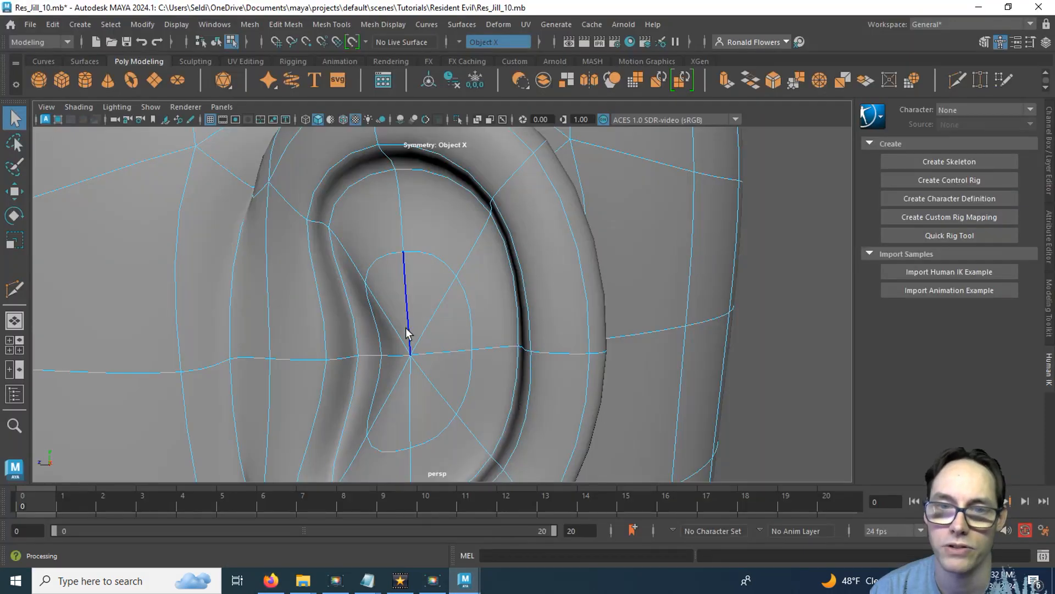
{"action": "scroll", "coordinate": [406, 335], "scroll_direction": "down", "scroll_amount": 3}
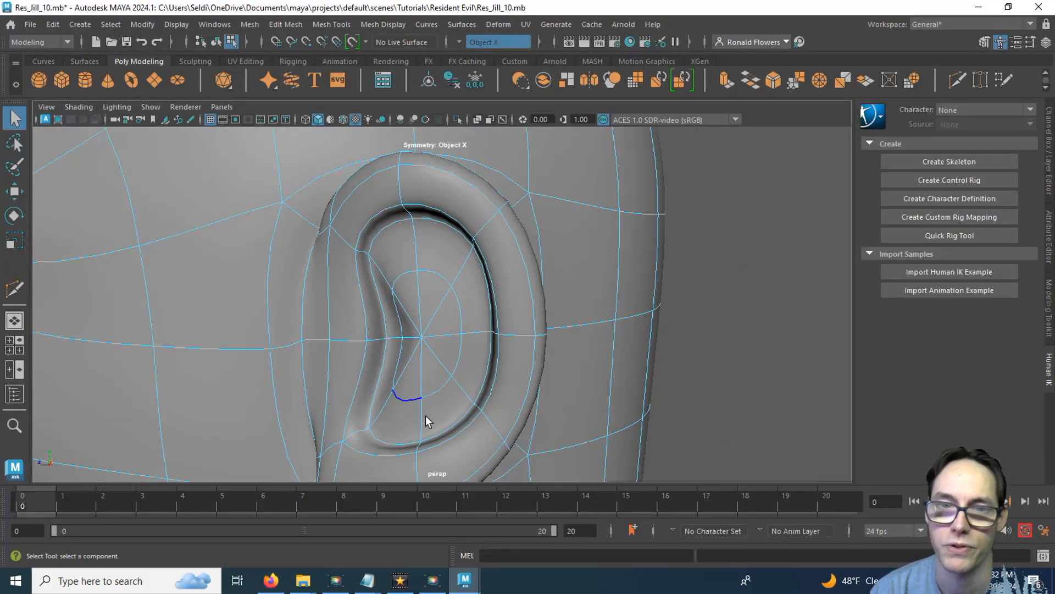
{"action": "left_click_drag", "start_coordinate": [426, 414], "coordinate": [431, 362], "text": "alt"}
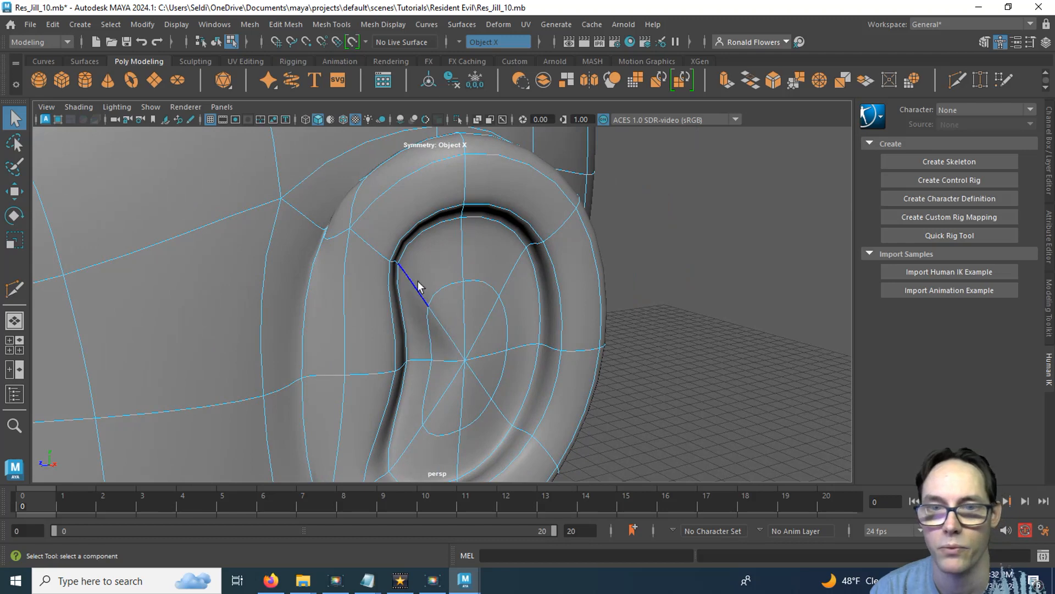
Step: Move the inner ring's upper front vertex down toward the hollow's horizontal edge
{"action": "scroll", "coordinate": [435, 367], "scroll_direction": "up", "scroll_amount": 3}
{"action": "right_click_drag", "start_coordinate": [393, 196], "coordinate": [343, 193]}
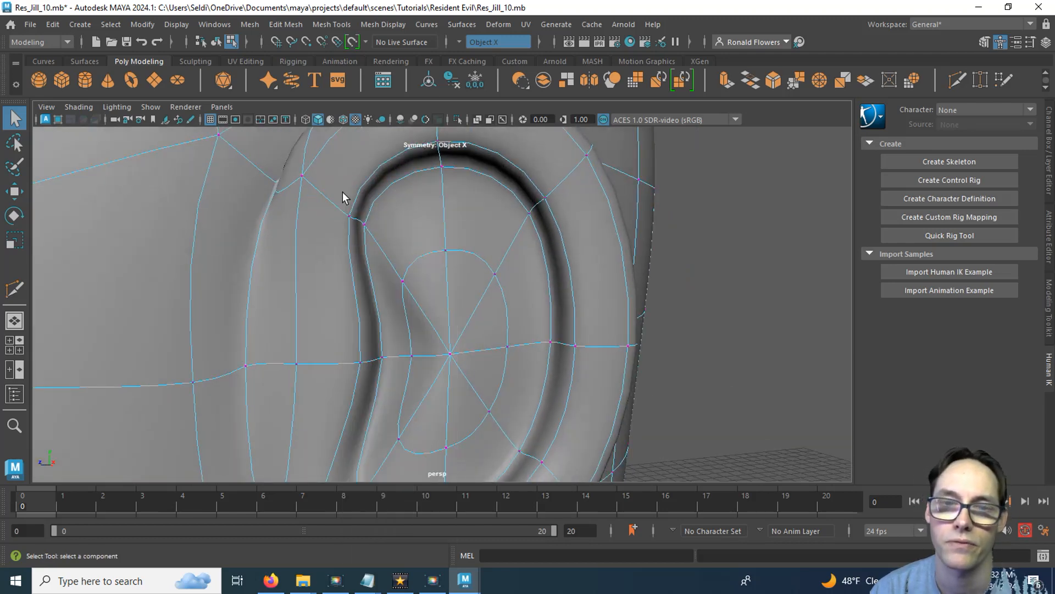
{"action": "left_click", "coordinate": [407, 291]}
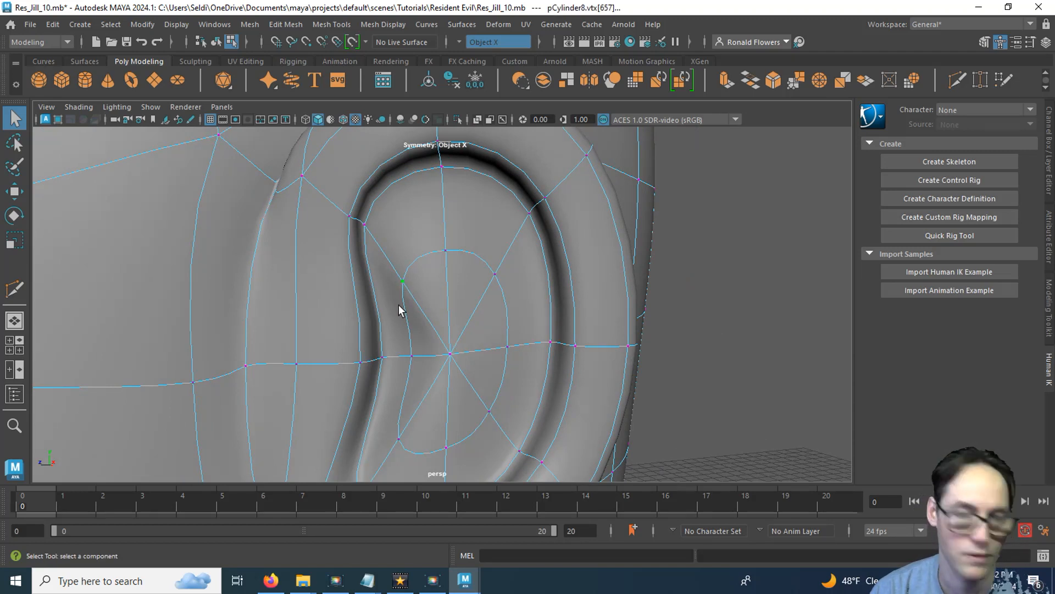
{"action": "key", "text": "w"}
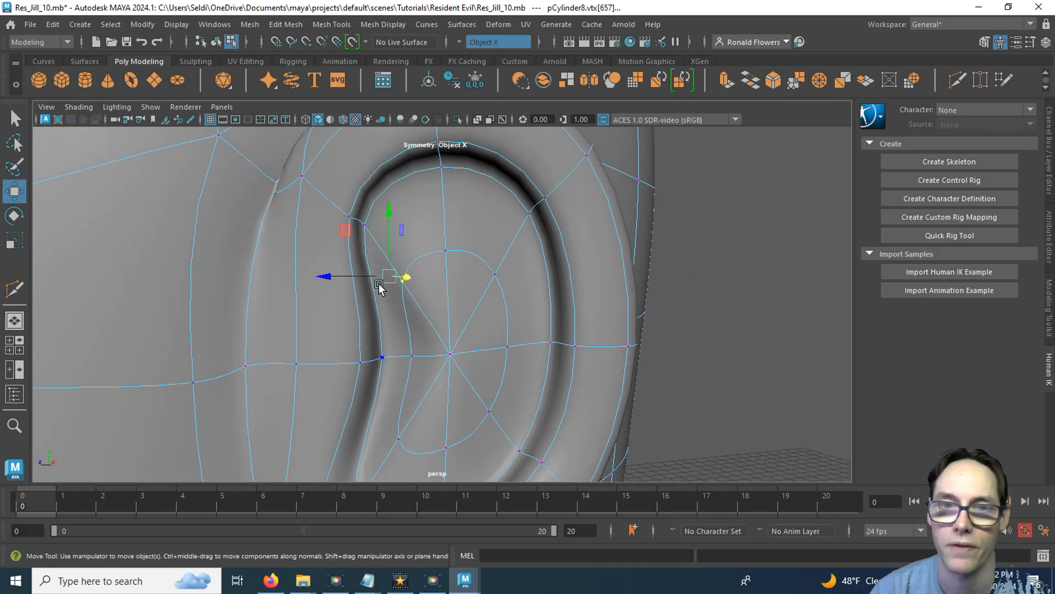
{"action": "left_click_drag", "start_coordinate": [388, 219], "coordinate": [381, 252]}
{"action": "left_click_drag", "start_coordinate": [352, 303], "coordinate": [337, 307]}
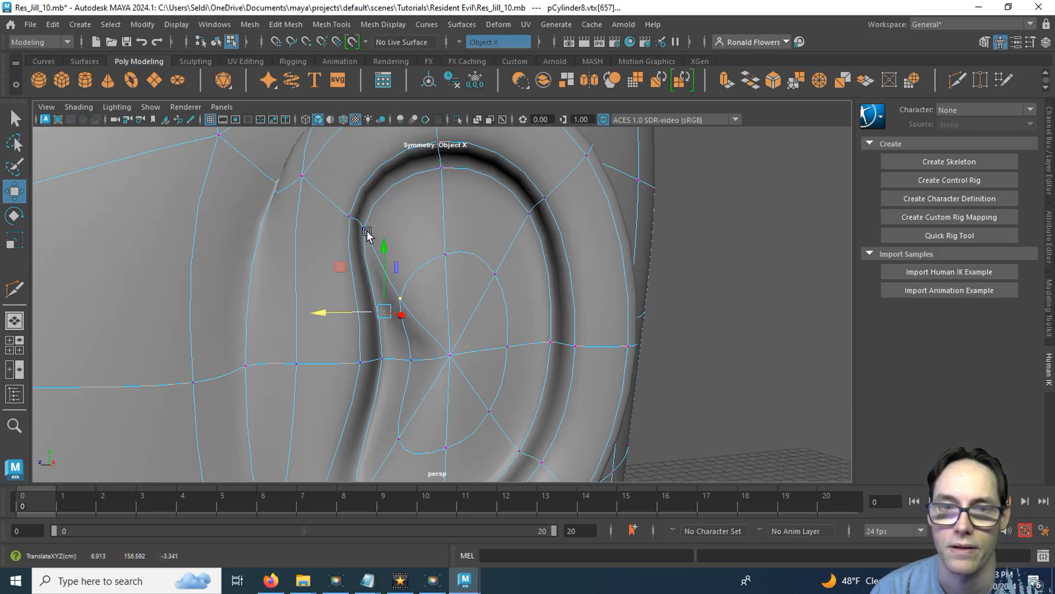
Step: Adjust the vertices along the hollow's front wall, at mid-height and at the lower front corner, to curve its outline
{"action": "left_click", "coordinate": [333, 367]}
{"action": "left_click_drag", "start_coordinate": [314, 371], "coordinate": [372, 397], "text": "alt"}
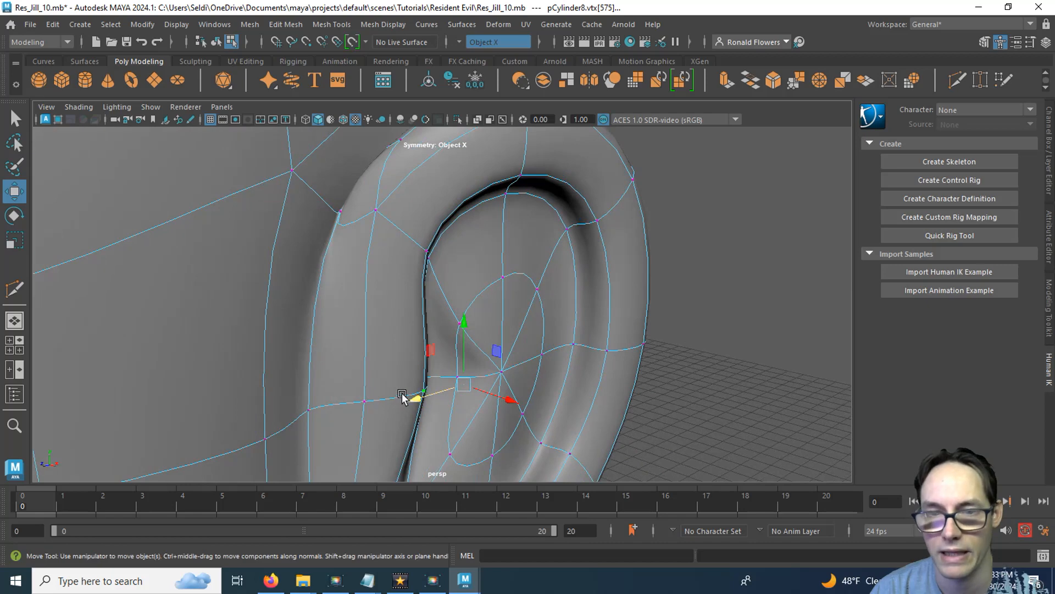
{"action": "left_click_drag", "start_coordinate": [482, 393], "coordinate": [495, 361]}
{"action": "left_click", "coordinate": [443, 418]}
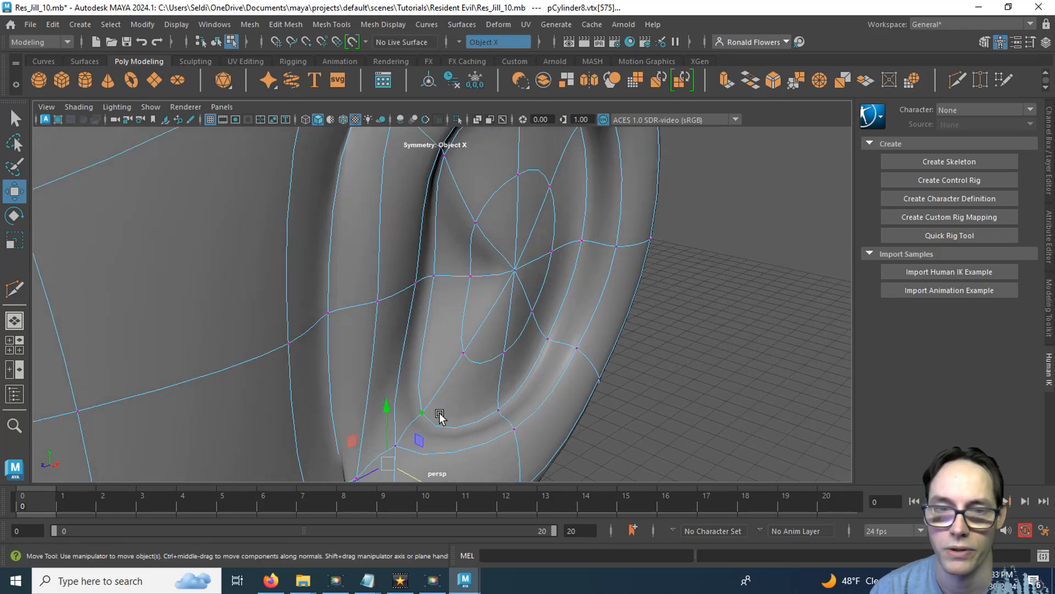
{"action": "left_click_drag", "start_coordinate": [443, 418], "coordinate": [330, 425], "text": "alt"}
{"action": "left_click_drag", "start_coordinate": [308, 338], "coordinate": [309, 352]}
Step: Shift the hollow's centre vertex and the inner ring's rear vertex toward the back of the ear
{"action": "left_click_drag", "start_coordinate": [282, 419], "coordinate": [438, 344]}
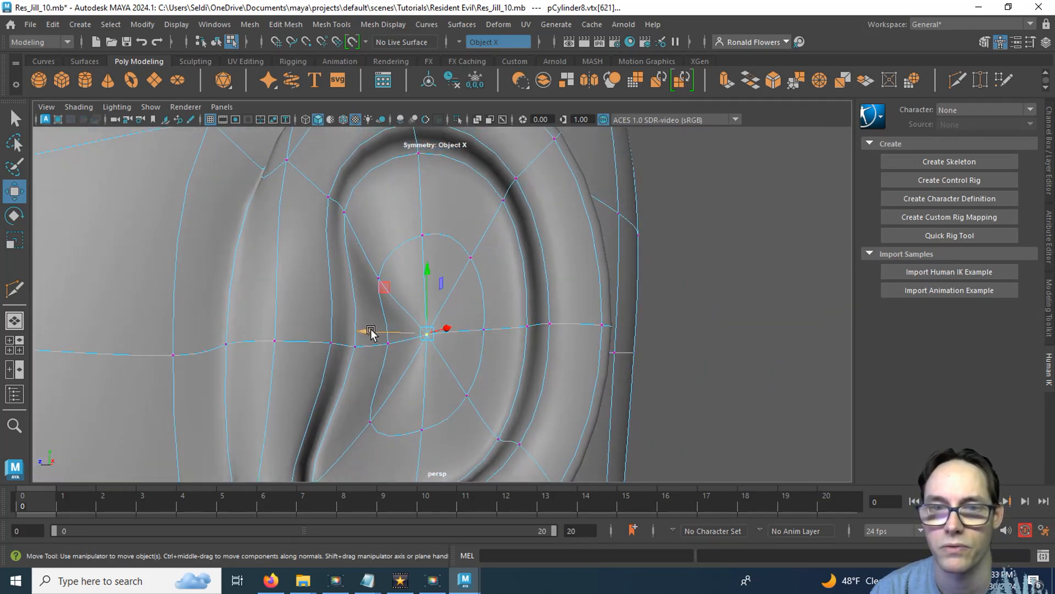
{"action": "left_click_drag", "start_coordinate": [371, 333], "coordinate": [481, 330]}
{"action": "left_click", "coordinate": [490, 327]}
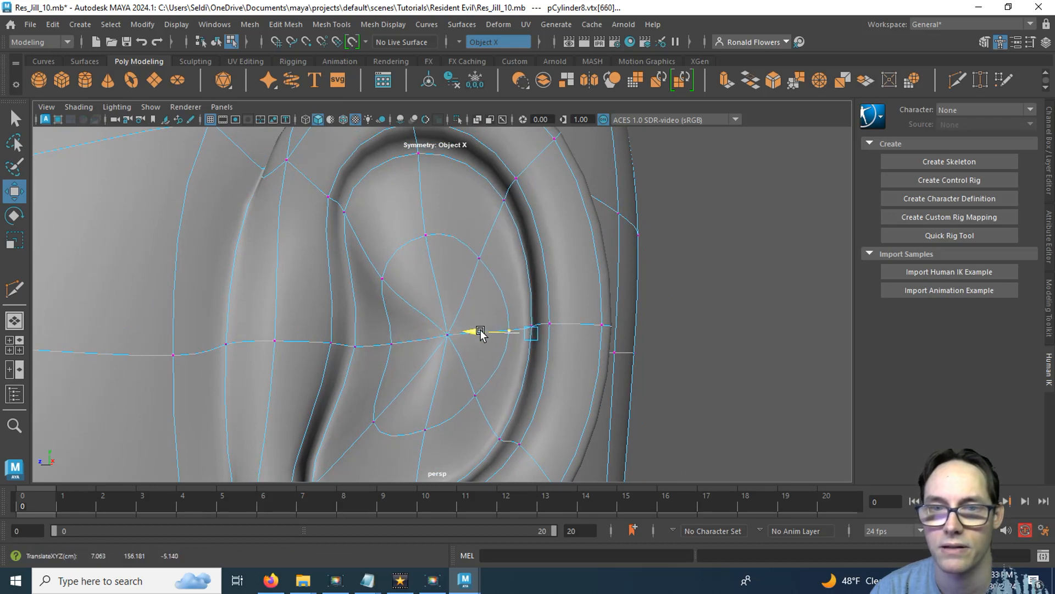
Step: Raise the inner ring's upper rear and top vertices, and shift the upper rear one toward the back of the ear
{"action": "left_click", "coordinate": [480, 257]}
{"action": "left_click_drag", "start_coordinate": [479, 245], "coordinate": [480, 159]}
{"action": "middle_click_drag", "start_coordinate": [465, 239], "coordinate": [450, 301], "text": "alt"}
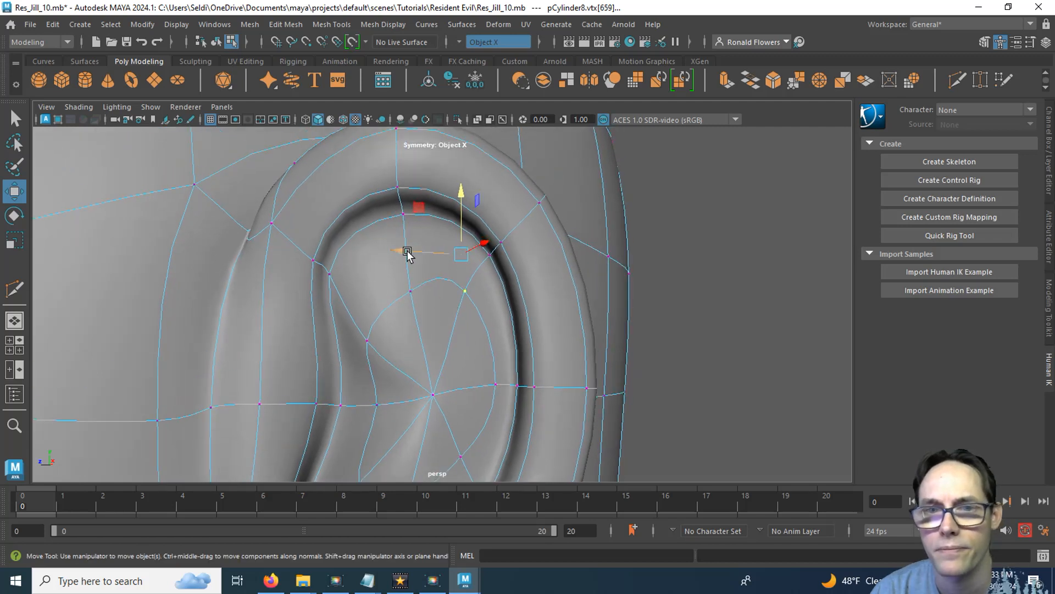
{"action": "left_click_drag", "start_coordinate": [408, 250], "coordinate": [428, 256]}
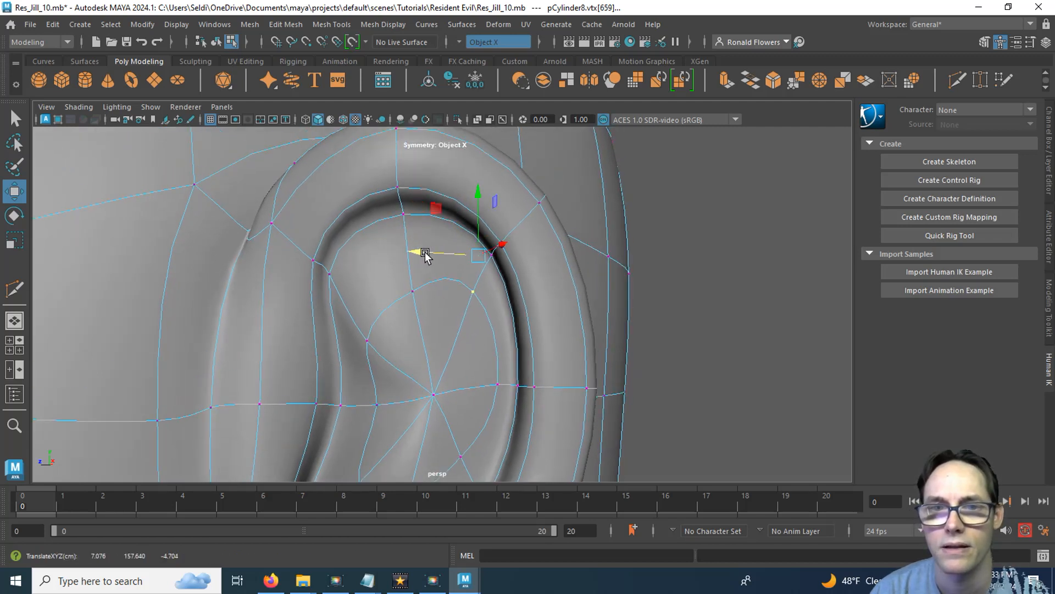
{"action": "left_click", "coordinate": [400, 301]}
{"action": "left_click_drag", "start_coordinate": [407, 236], "coordinate": [406, 172]}
{"action": "middle_click_drag", "start_coordinate": [370, 329], "coordinate": [419, 290], "text": "alt"}
Step: Select the ring's upper front vertex and the hollow's upper front corner vertex, and pull both outward along X as a ridge
{"action": "left_click", "coordinate": [384, 303]}
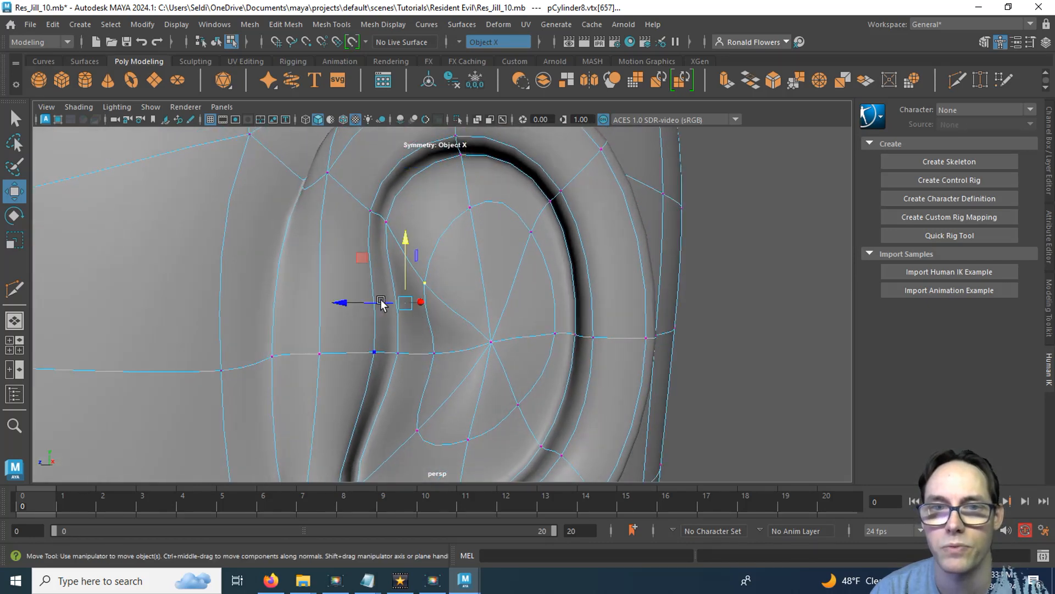
{"action": "left_click", "coordinate": [396, 219], "text": "shift"}
{"action": "left_click_drag", "start_coordinate": [434, 325], "coordinate": [447, 356], "text": "alt"}
{"action": "scroll", "coordinate": [449, 349], "scroll_direction": "down", "scroll_amount": 2}
{"action": "middle_click_drag", "start_coordinate": [450, 342], "coordinate": [450, 341], "text": "alt"}
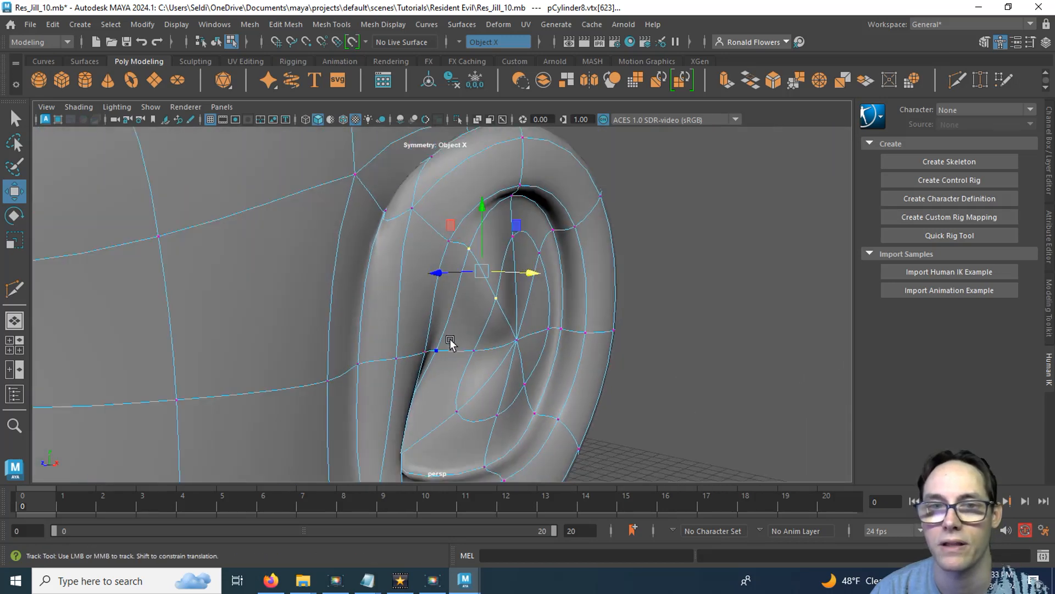
{"action": "left_click_drag", "start_coordinate": [450, 341], "coordinate": [533, 228], "text": "alt"}
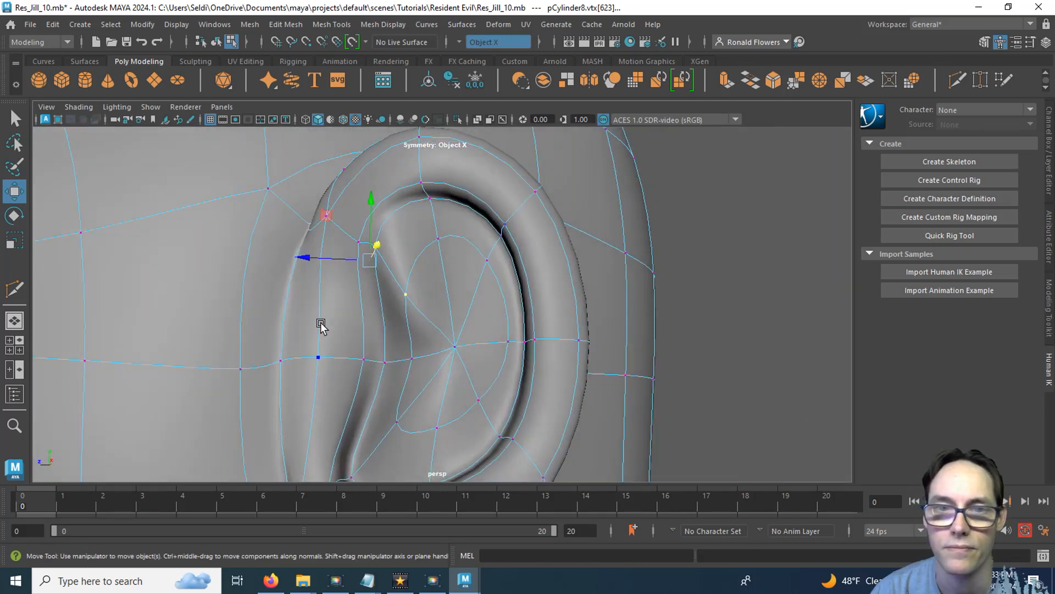
{"action": "left_click_drag", "start_coordinate": [384, 355], "coordinate": [546, 296], "text": "alt"}
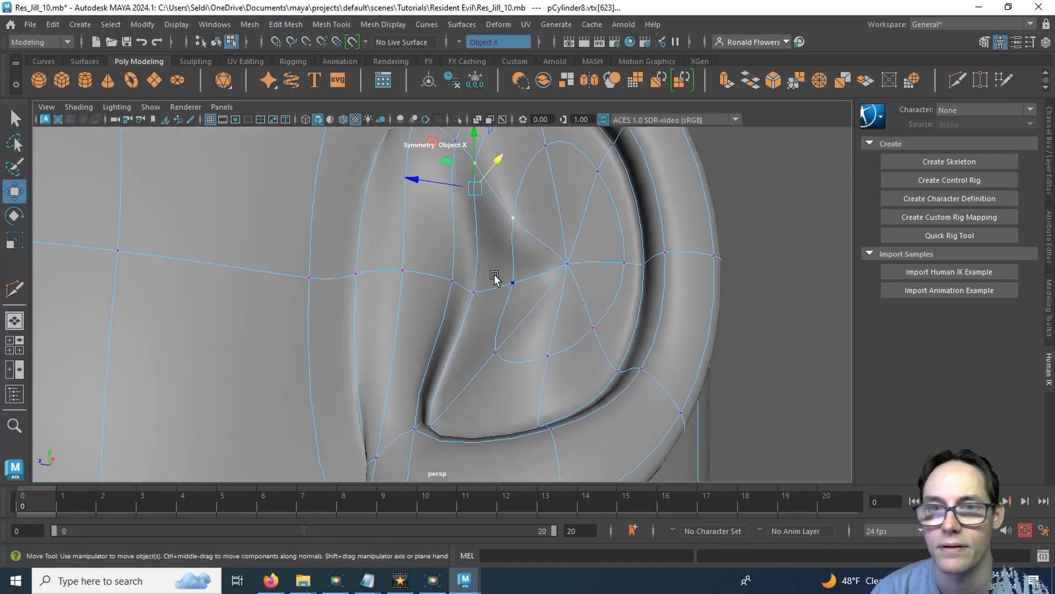
Step: Reposition the hollow's centre vertex to refine the end of the inner ridge
{"action": "left_click_drag", "start_coordinate": [504, 328], "coordinate": [546, 325], "text": "alt"}
{"action": "left_click_drag", "start_coordinate": [549, 247], "coordinate": [548, 244]}
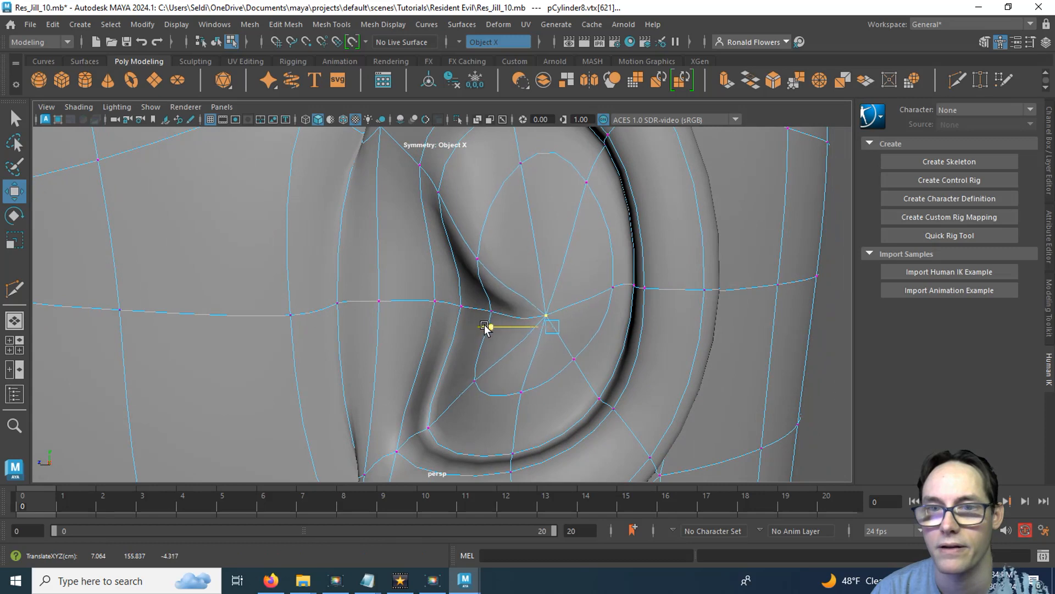
{"action": "left_click_drag", "start_coordinate": [499, 327], "coordinate": [547, 347], "text": "alt"}
{"action": "left_click", "coordinate": [569, 379]}
Step: Switch to object mode with nothing selected and examine the smoothed ear shape from several angles
{"action": "right_click_drag", "start_coordinate": [582, 190], "coordinate": [643, 170]}
{"action": "left_click", "coordinate": [548, 405]}
{"action": "left_click_drag", "start_coordinate": [548, 405], "coordinate": [409, 384], "text": "alt"}
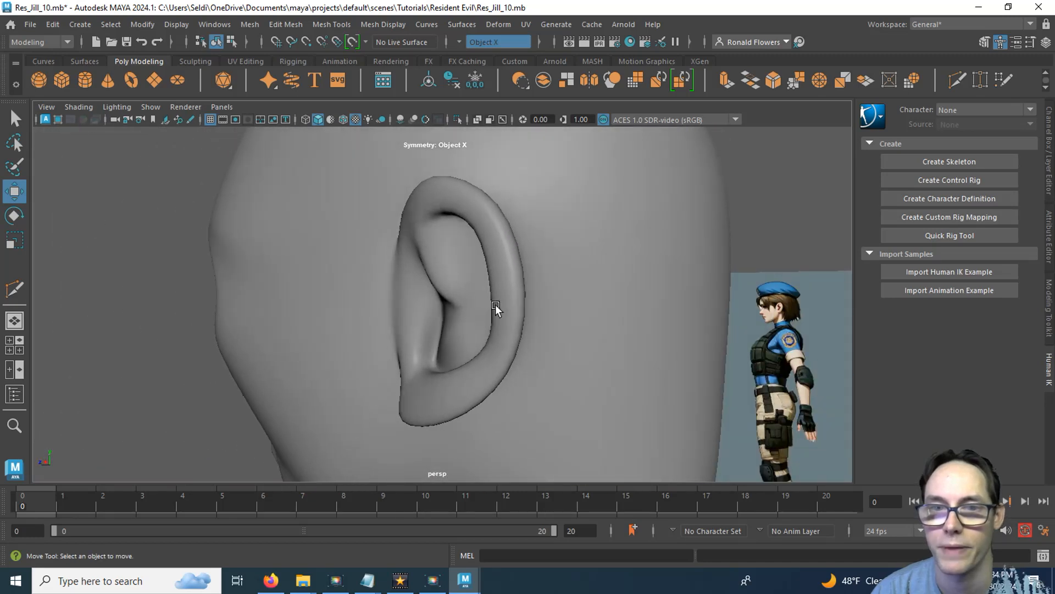
{"action": "left_click_drag", "start_coordinate": [449, 328], "coordinate": [536, 331], "text": "alt"}
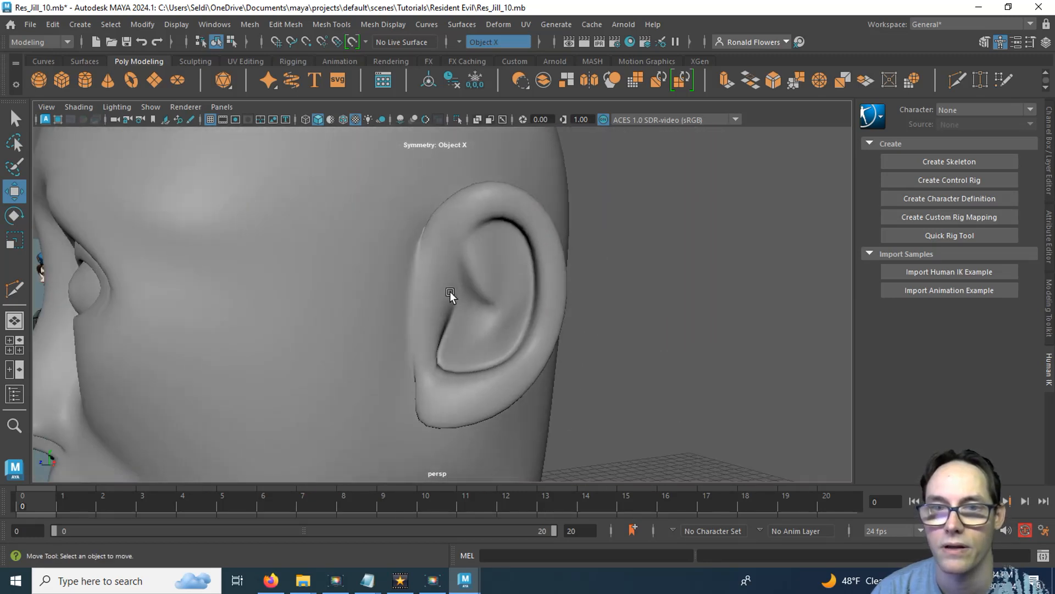
{"action": "scroll", "coordinate": [458, 338], "scroll_direction": "up", "scroll_amount": 3}
{"action": "middle_click_drag", "start_coordinate": [454, 294], "coordinate": [429, 370], "text": "alt"}
{"action": "scroll", "coordinate": [428, 370], "scroll_direction": "up", "scroll_amount": 3}
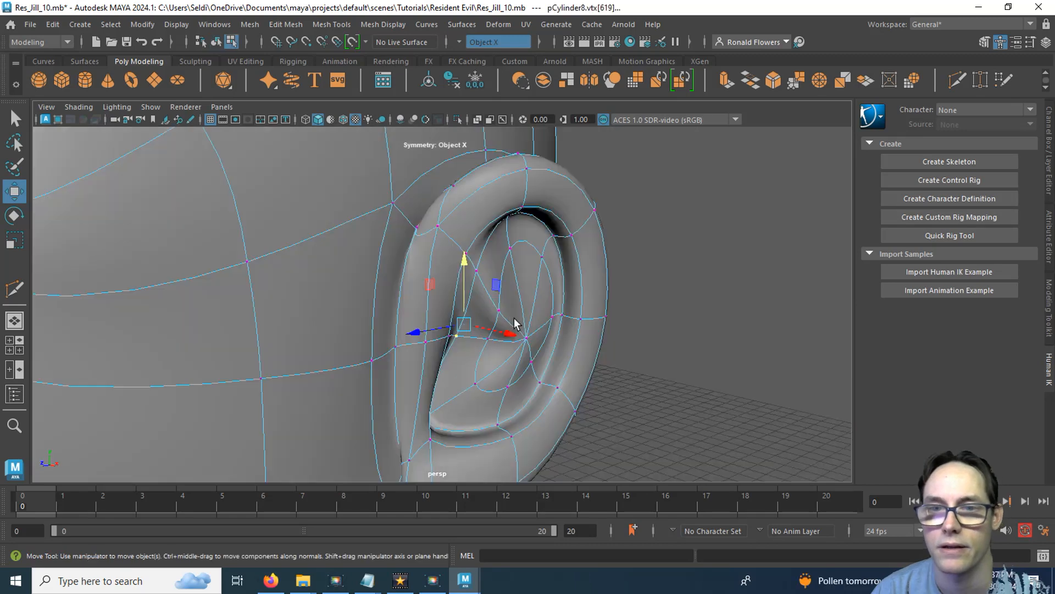
Step: Select the ridge edges from the hollow's centre through its upper front corner onto the outer ear rim, and bevel them
{"action": "key", "text": "q"}
{"action": "scroll", "coordinate": [514, 315], "scroll_direction": "up", "scroll_amount": 3}
{"action": "left_click_drag", "start_coordinate": [514, 315], "coordinate": [488, 292], "text": "alt"}
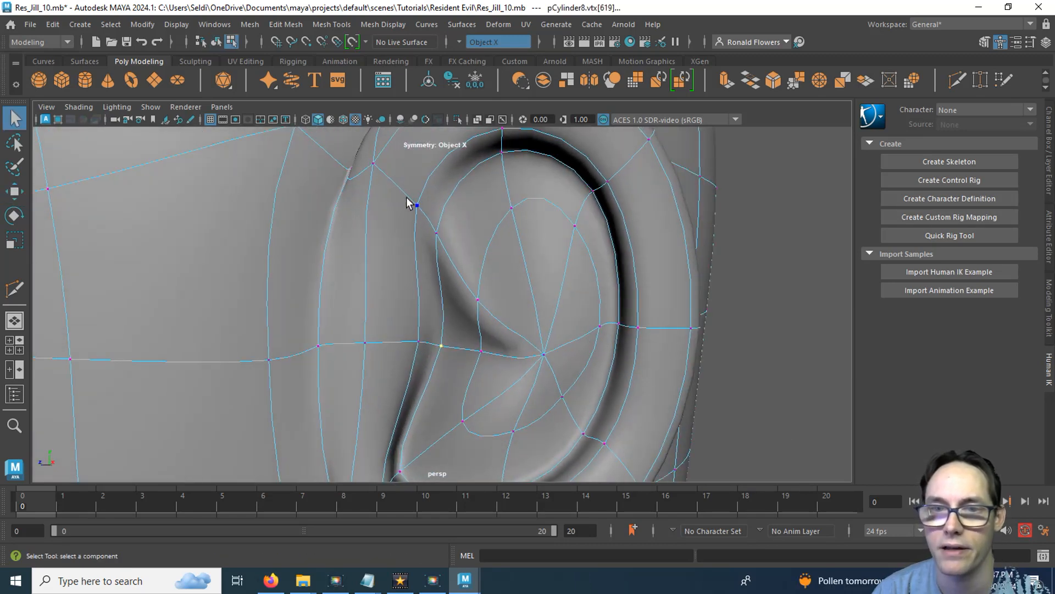
{"action": "right_click_drag", "start_coordinate": [502, 320], "coordinate": [479, 148]}
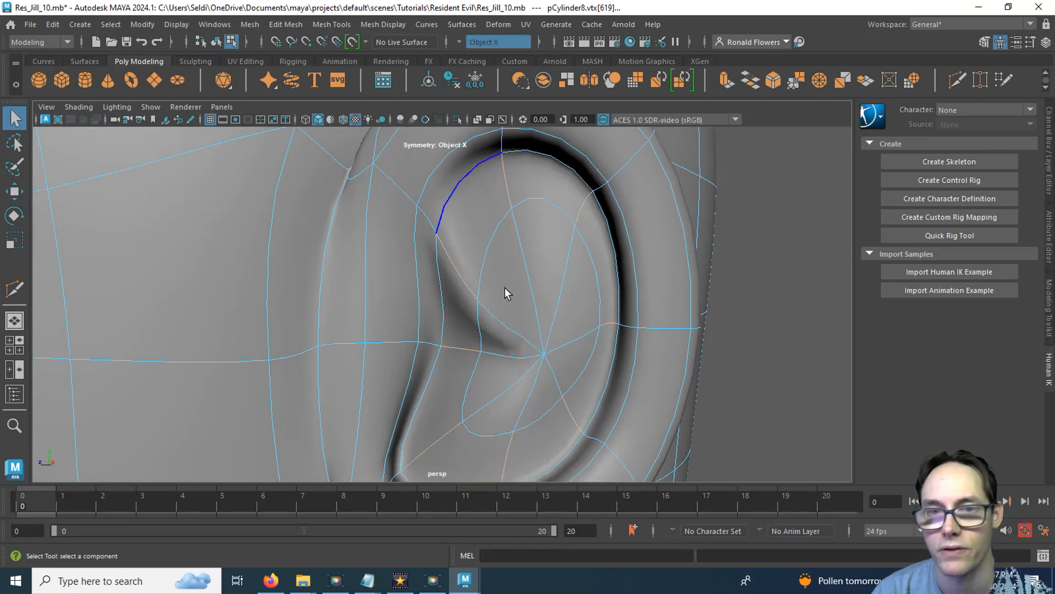
{"action": "left_click", "coordinate": [459, 269], "text": "shift"}
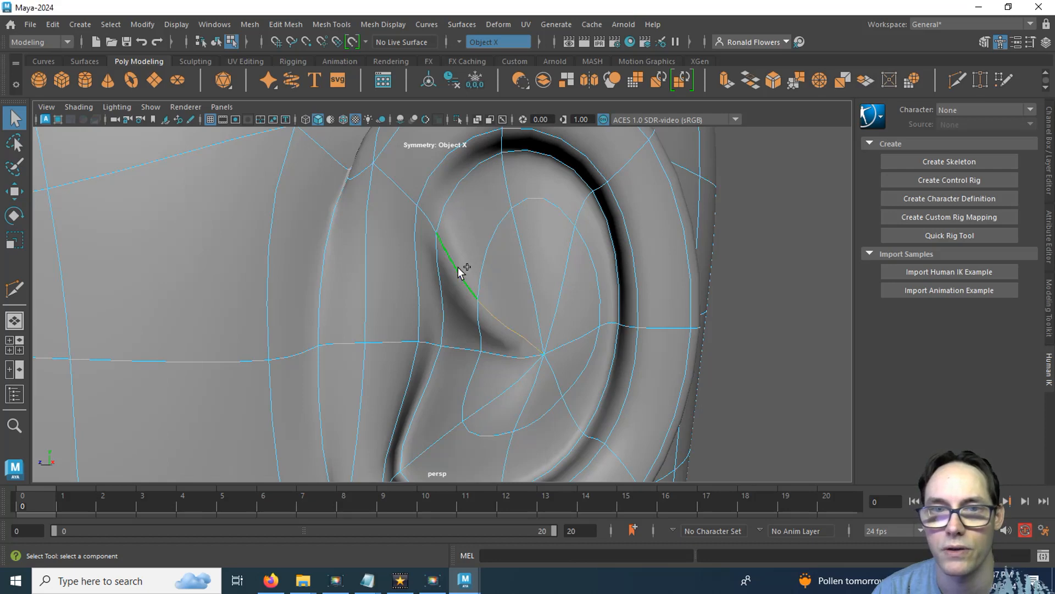
{"action": "left_click", "coordinate": [430, 223], "text": "shift"}
{"action": "left_click", "coordinate": [401, 195], "text": "shift"}
{"action": "left_click_drag", "start_coordinate": [401, 253], "coordinate": [536, 357], "text": "alt"}
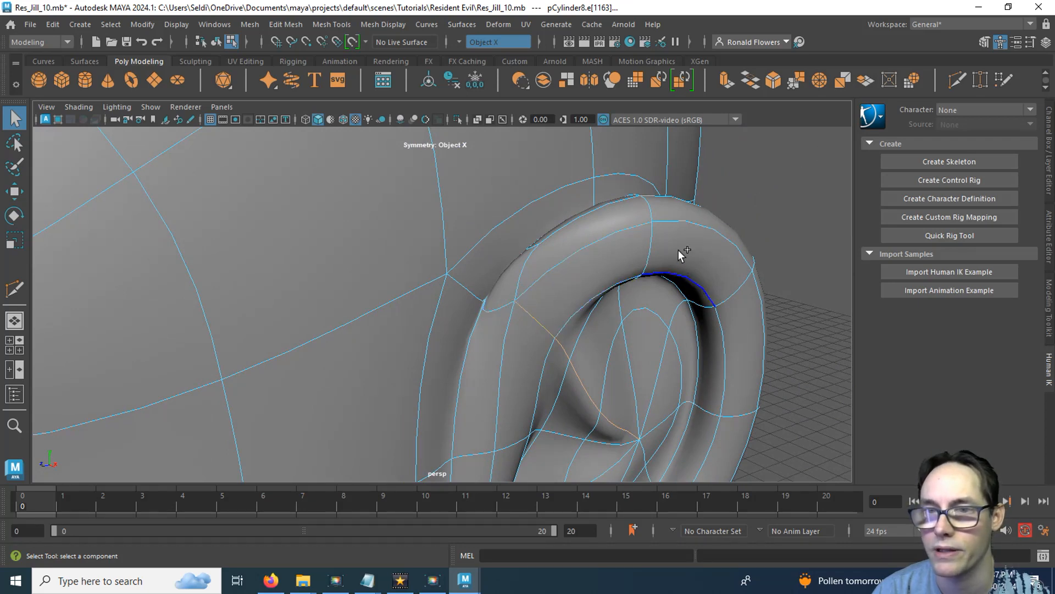
{"action": "right_click_drag", "start_coordinate": [678, 251], "coordinate": [731, 249], "text": "shift"}
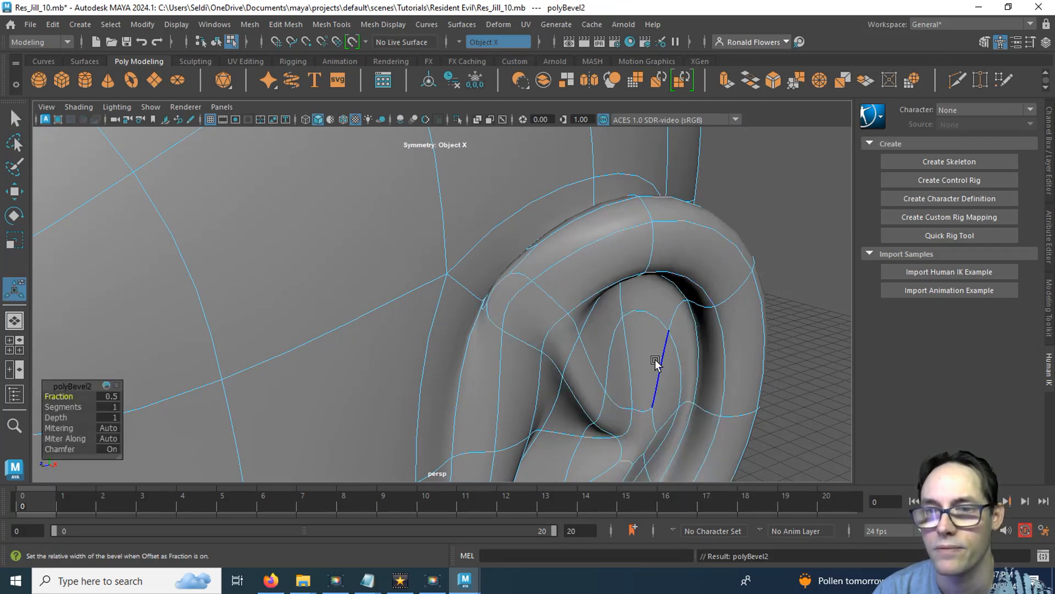
Step: Target-weld the extra bevel vertex at the inner ridge's lower end onto the neighbouring corner vertex at the front of the hollow
{"action": "left_click_drag", "start_coordinate": [656, 363], "coordinate": [556, 287], "text": "alt"}
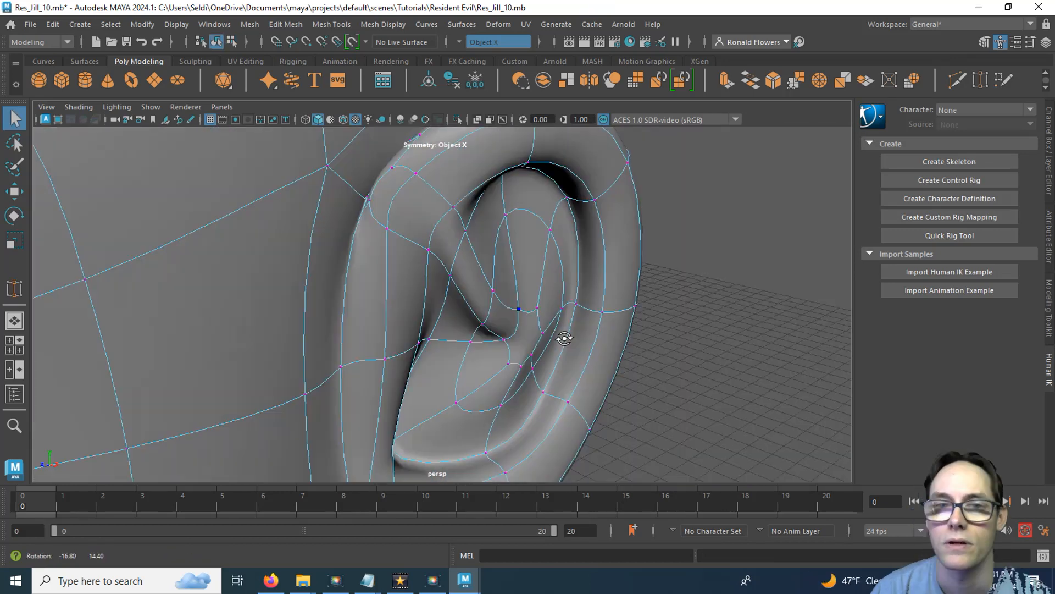
{"action": "middle_click_drag", "start_coordinate": [520, 297], "coordinate": [454, 321], "text": "alt"}
{"action": "right_click_drag", "start_coordinate": [453, 368], "coordinate": [518, 377], "text": "alt"}
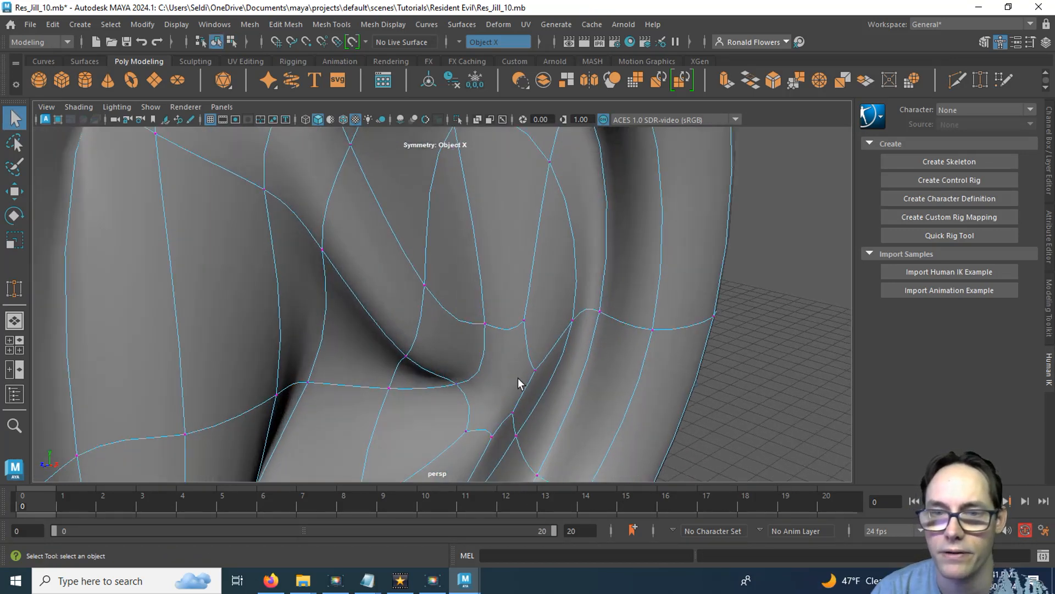
{"action": "left_click_drag", "start_coordinate": [518, 377], "coordinate": [506, 386], "text": "alt"}
{"action": "middle_click_drag", "start_coordinate": [506, 386], "coordinate": [446, 336], "text": "alt"}
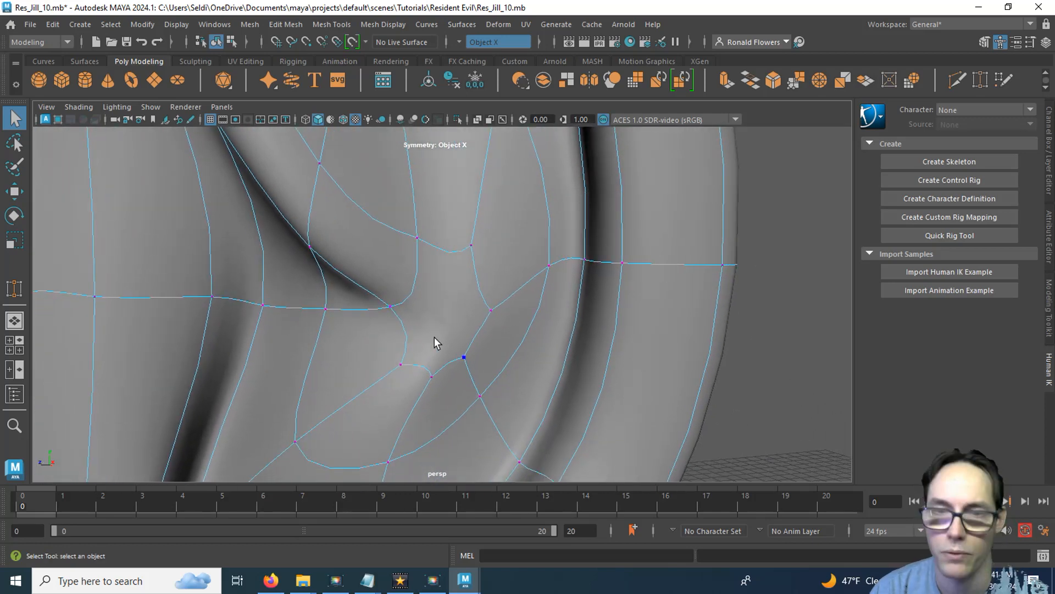
{"action": "key", "text": "1"}
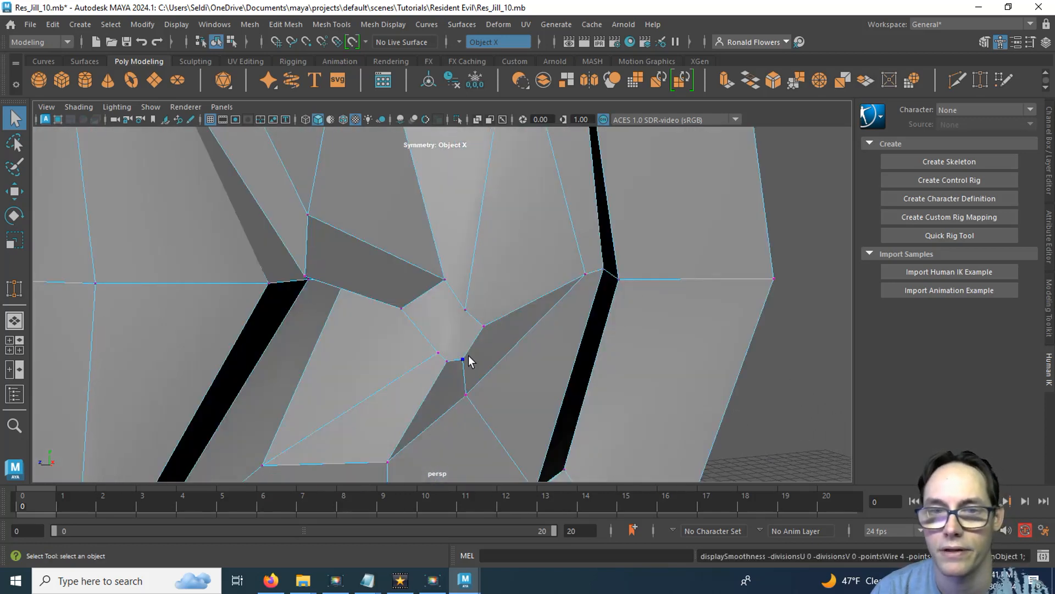
{"action": "mouse_move", "coordinate": [468, 356]}
{"action": "left_mouse_down", "text": "alt"}
{"action": "mouse_move", "coordinate": [427, 345]}
{"action": "mouse_move", "coordinate": [472, 360]}
{"action": "left_mouse_up", "text": "alt"}
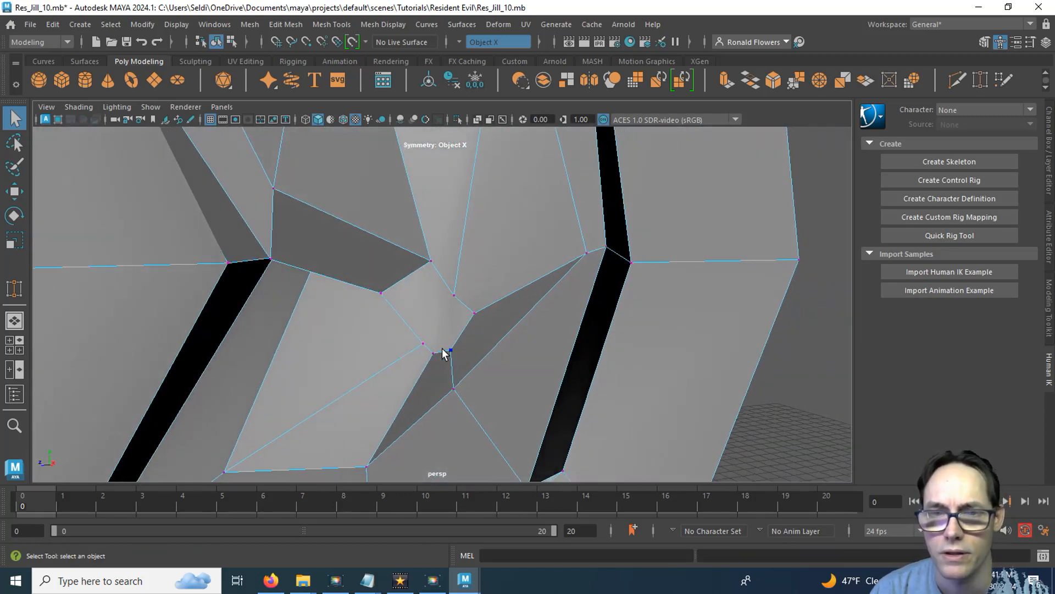
{"action": "key", "text": "y"}
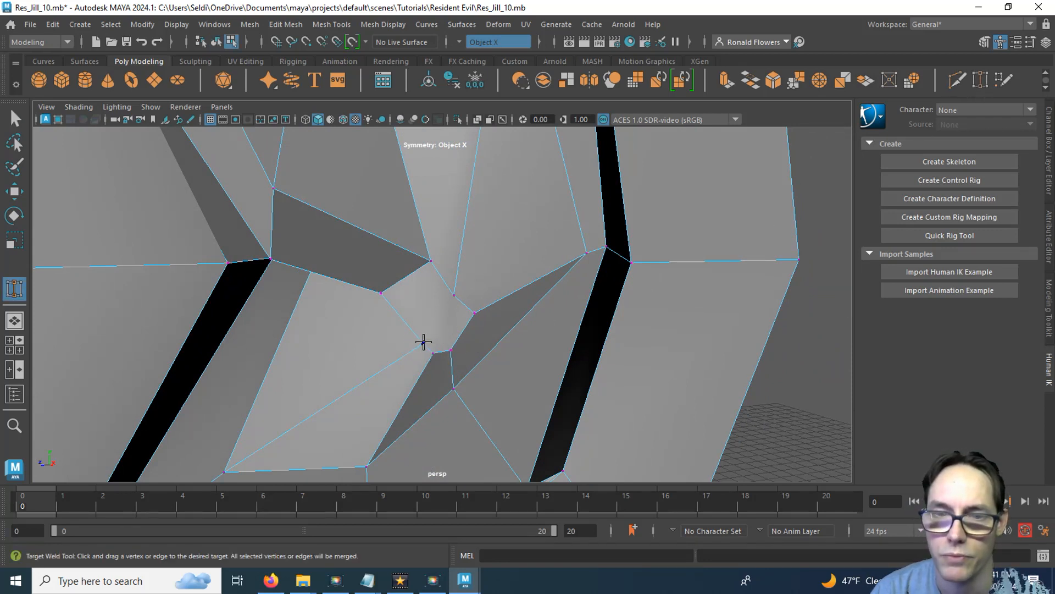
{"action": "left_click_drag", "start_coordinate": [421, 339], "coordinate": [446, 340], "text": "alt"}
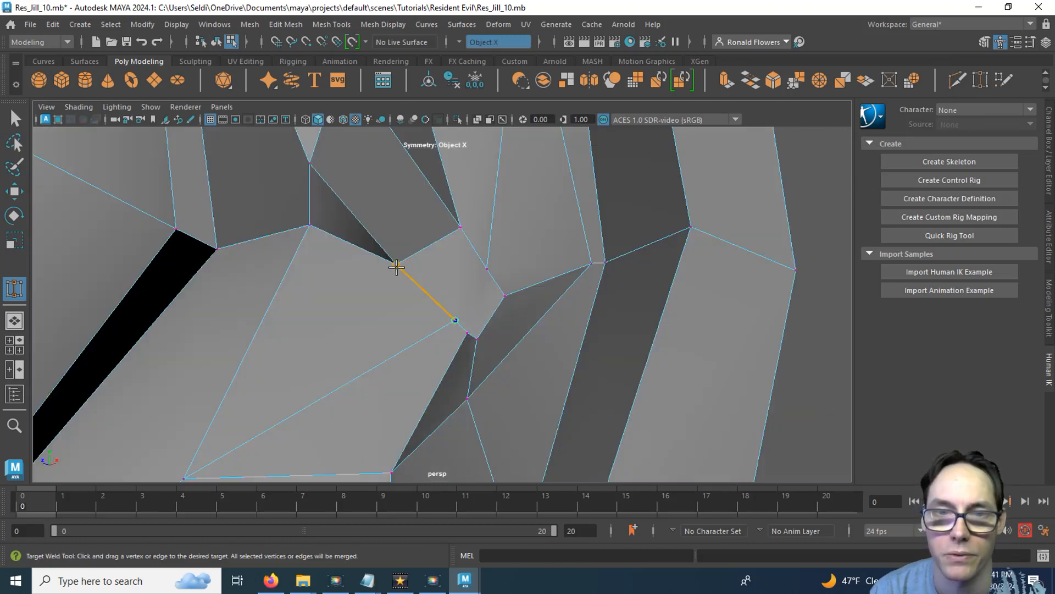
{"action": "left_click_drag", "start_coordinate": [397, 268], "coordinate": [396, 267]}
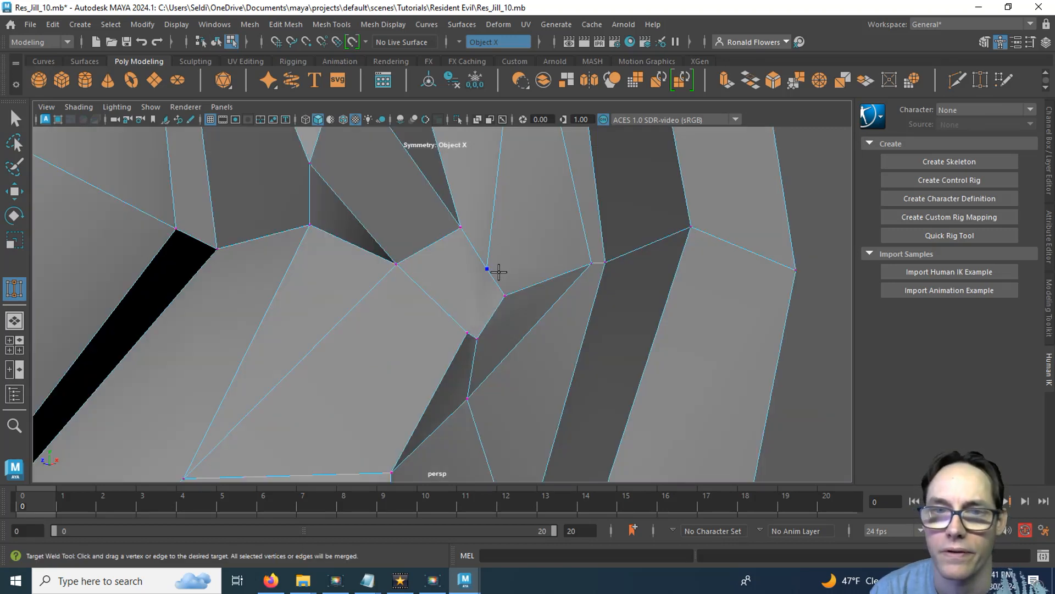
Step: Weld the other closely spaced bevel vertices at the ridge's lower end into their neighbours to close the small gap faces
{"action": "left_click_drag", "start_coordinate": [465, 228], "coordinate": [463, 227]}
{"action": "left_click_drag", "start_coordinate": [484, 341], "coordinate": [414, 350], "text": "alt"}
{"action": "scroll", "coordinate": [581, 324], "scroll_direction": "down", "scroll_amount": 2}
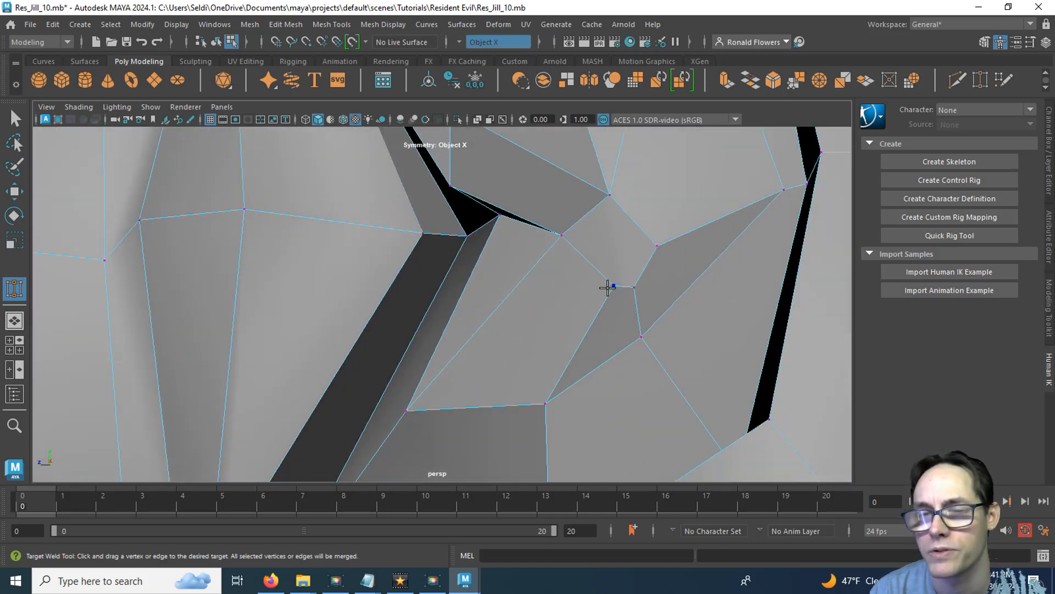
{"action": "left_click_drag", "start_coordinate": [627, 286], "coordinate": [548, 315]}
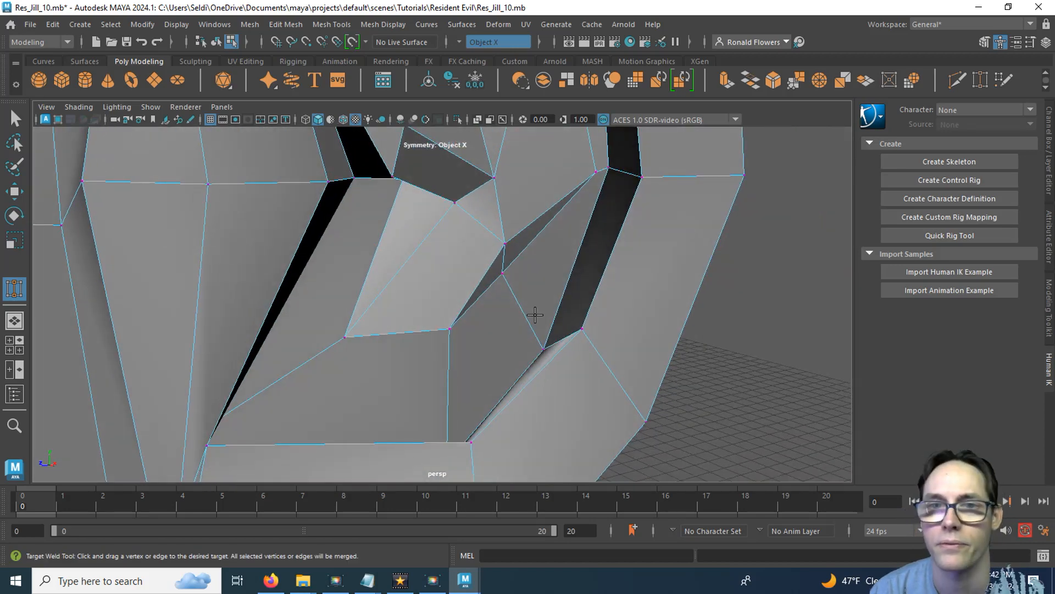
Step: Check the smoothed ridge end, and target-weld its merged vertex to the vertex directly below
{"action": "key", "text": "3"}
{"action": "key", "text": "q"}
{"action": "mouse_move", "coordinate": [526, 295]}
{"action": "left_mouse_down", "text": "alt"}
{"action": "mouse_move", "coordinate": [506, 299]}
{"action": "mouse_move", "coordinate": [521, 309]}
{"action": "left_mouse_up", "text": "alt"}
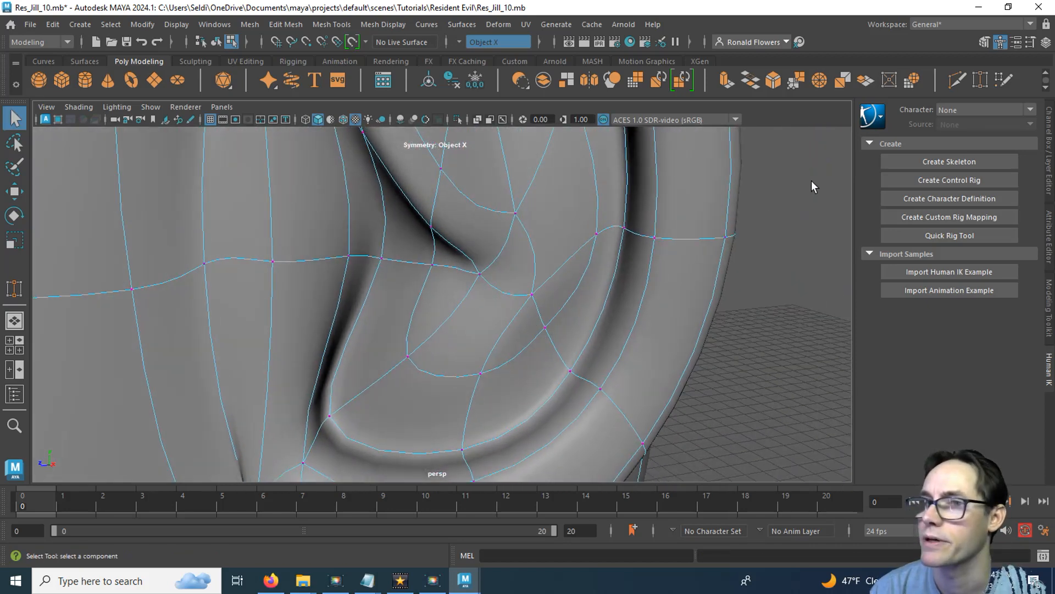
{"action": "left_click", "coordinate": [978, 81]}
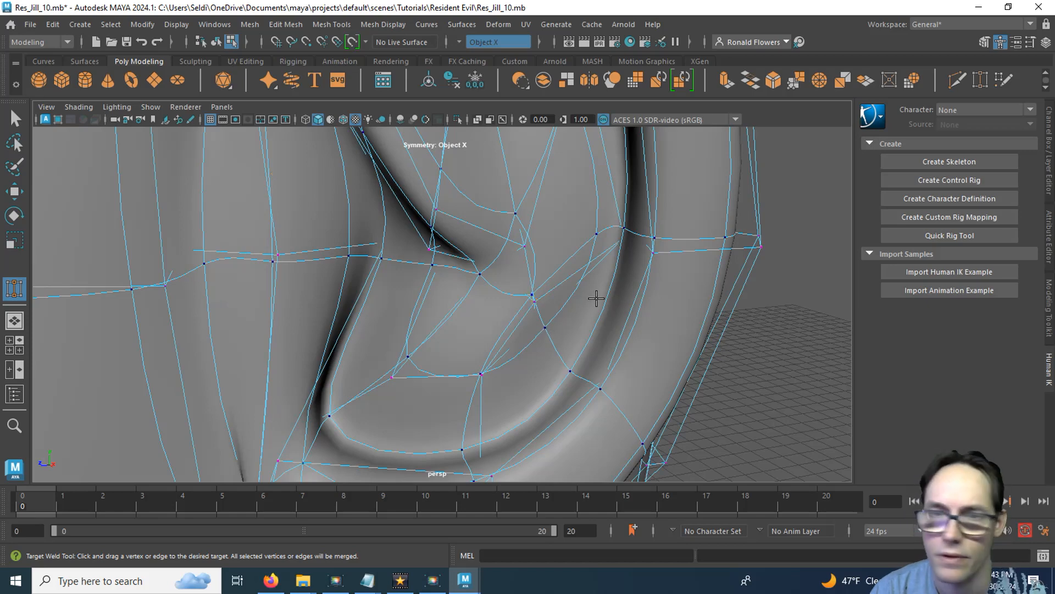
{"action": "key", "text": "1"}
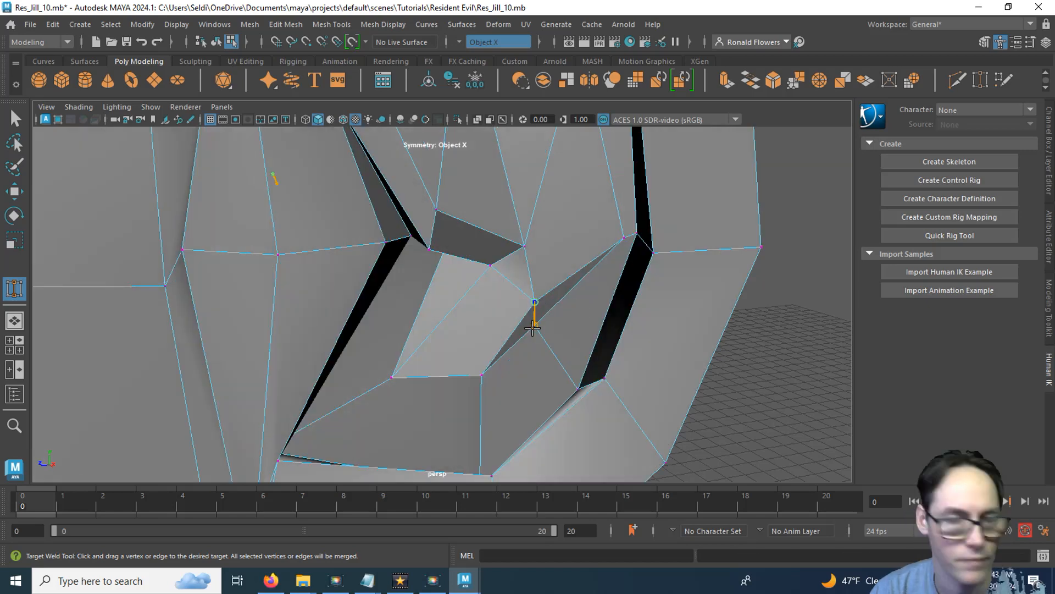
{"action": "left_click_drag", "start_coordinate": [532, 328], "coordinate": [480, 266]}
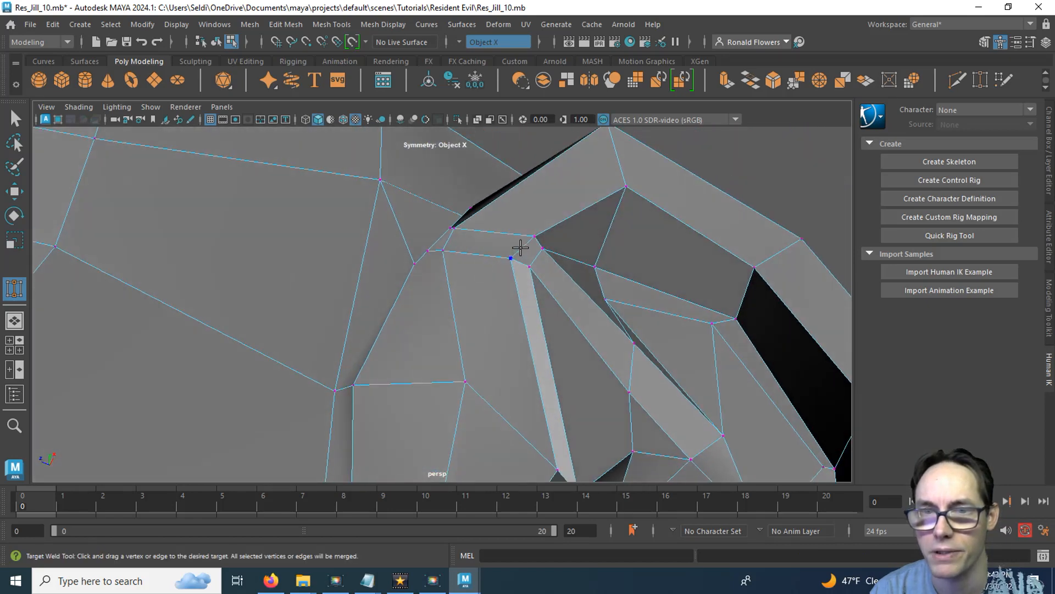
Step: Merge the stray bevel vertex on the outer rim's upper front into the adjacent vertex where the ridge meets the rim
{"action": "left_click_drag", "start_coordinate": [547, 355], "coordinate": [479, 299], "text": "alt"}
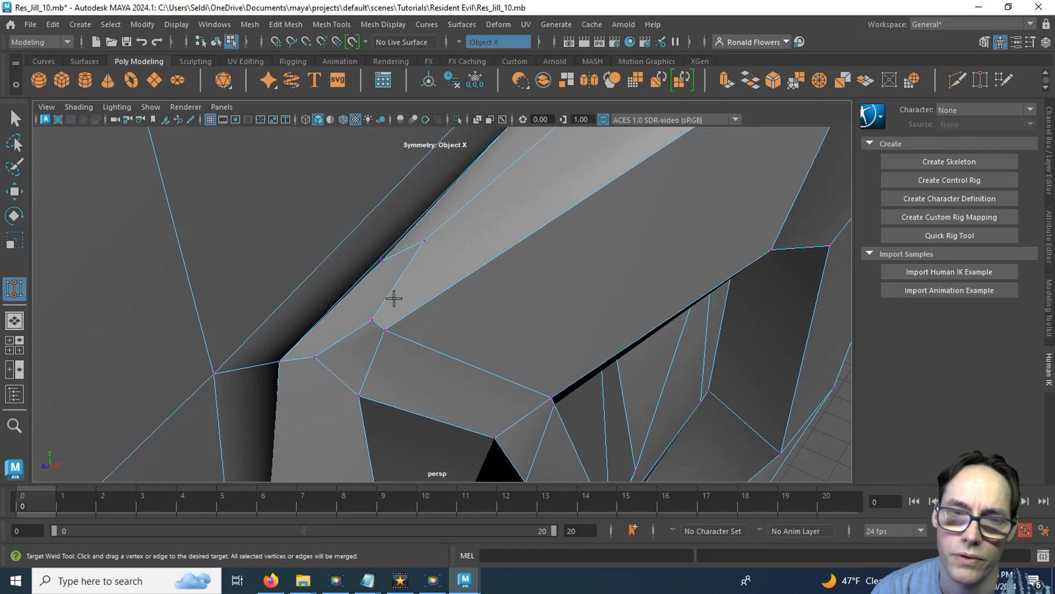
{"action": "middle_click_drag", "start_coordinate": [396, 358], "coordinate": [394, 332], "text": "alt"}
{"action": "middle_click_drag", "start_coordinate": [377, 264], "coordinate": [381, 292], "text": "alt"}
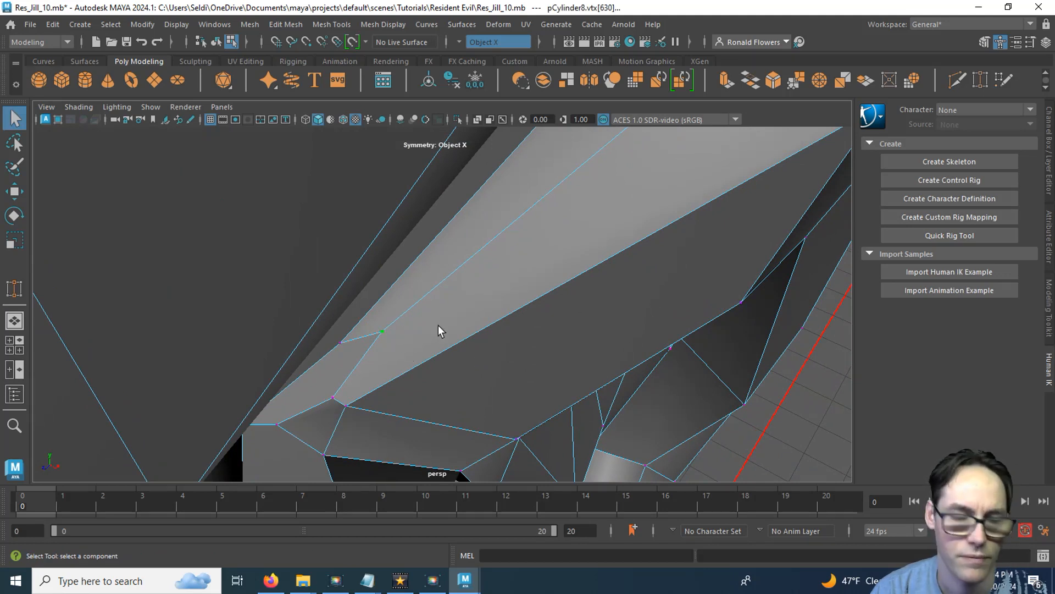
{"action": "key", "text": "f"}
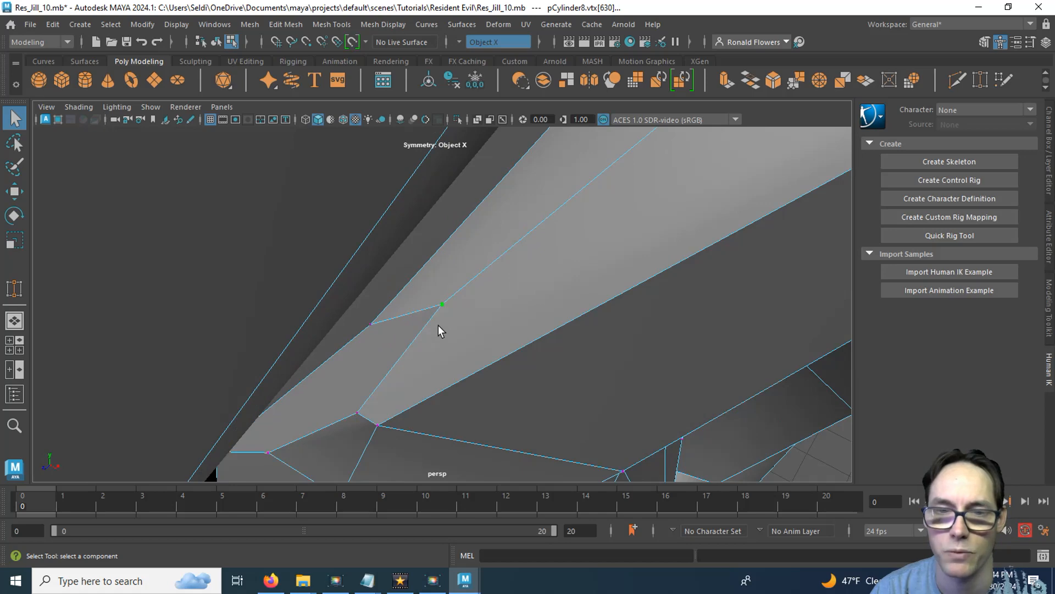
{"action": "scroll", "coordinate": [438, 325], "scroll_direction": "down", "scroll_amount": 3}
{"action": "left_click_drag", "start_coordinate": [450, 336], "coordinate": [429, 315], "text": "alt"}
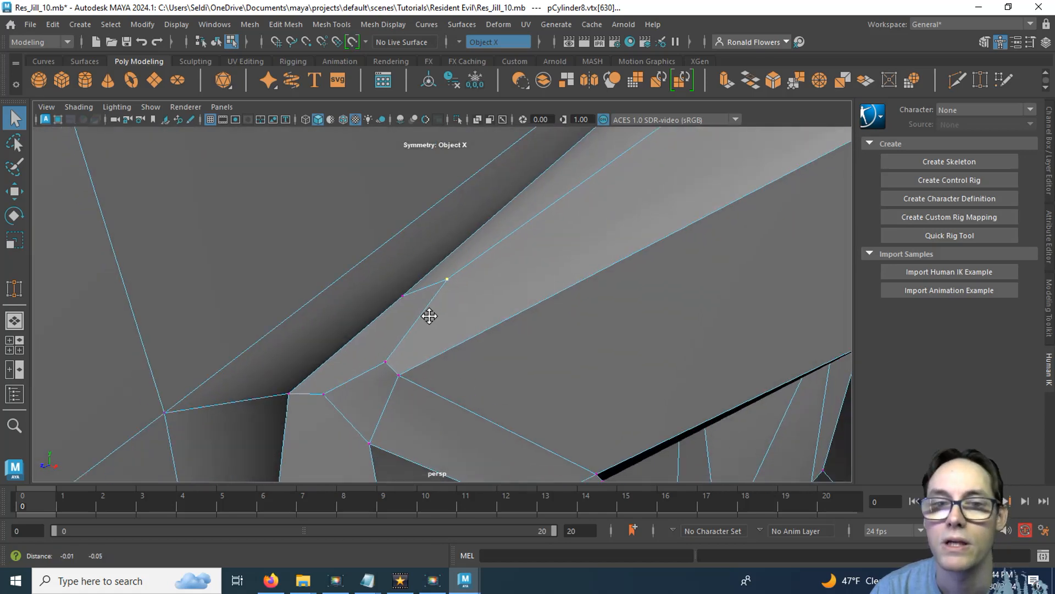
{"action": "middle_click_drag", "start_coordinate": [429, 315], "coordinate": [484, 209], "text": "alt"}
{"action": "left_click_drag", "start_coordinate": [455, 284], "coordinate": [438, 308], "text": "alt"}
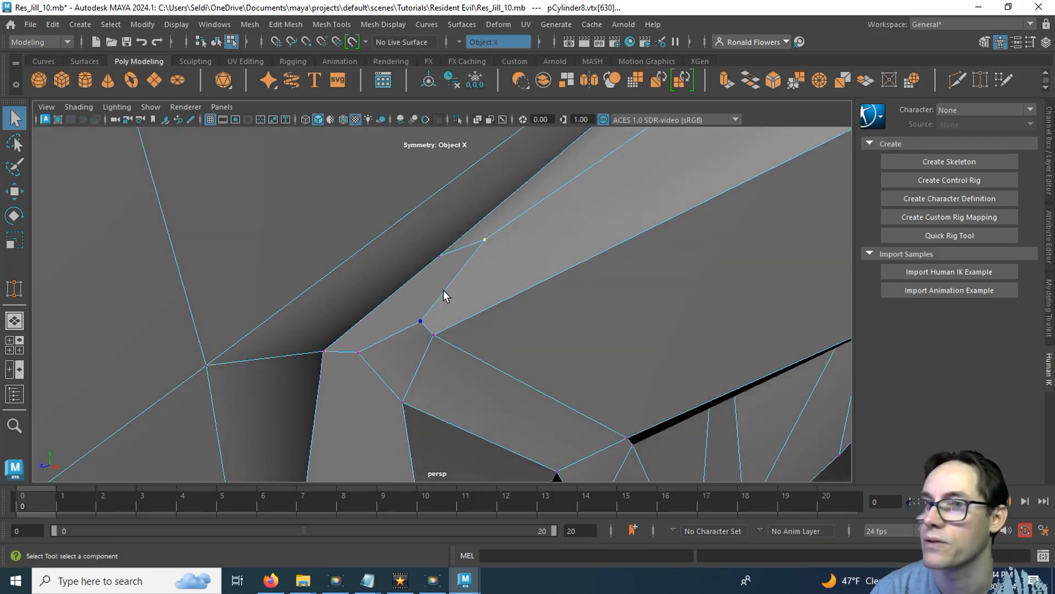
{"action": "left_click_drag", "start_coordinate": [466, 311], "coordinate": [439, 305], "text": "alt"}
{"action": "middle_click_drag", "start_coordinate": [476, 249], "coordinate": [453, 307], "text": "alt"}
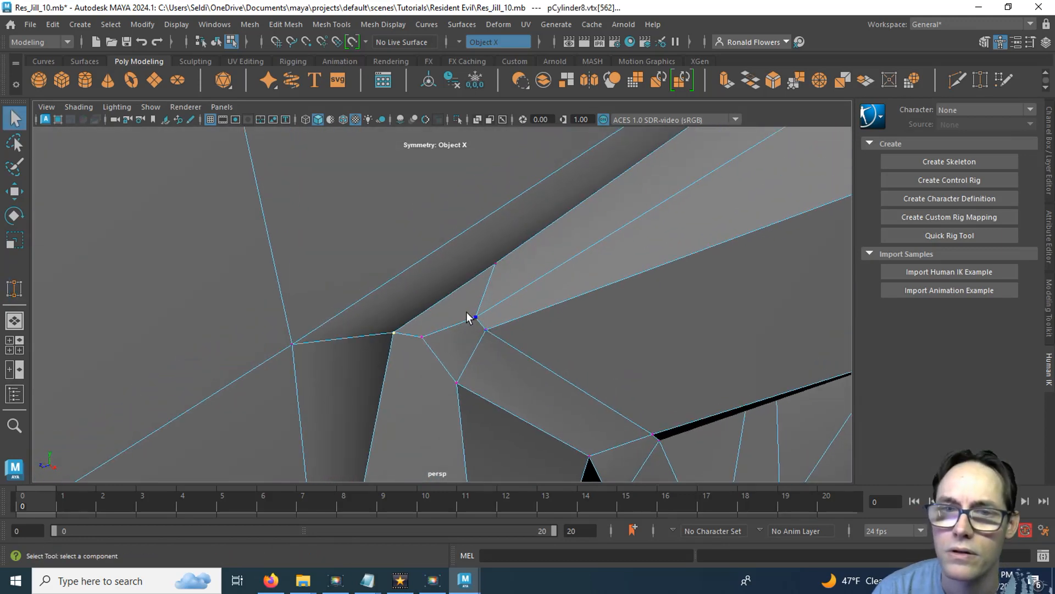
Step: Reposition the back-edge vertex at the outer rim's upper front to even out the rim, checking its smoothed shape
{"action": "left_click", "coordinate": [491, 278]}
{"action": "key", "text": "w"}
{"action": "left_click_drag", "start_coordinate": [454, 285], "coordinate": [436, 286]}
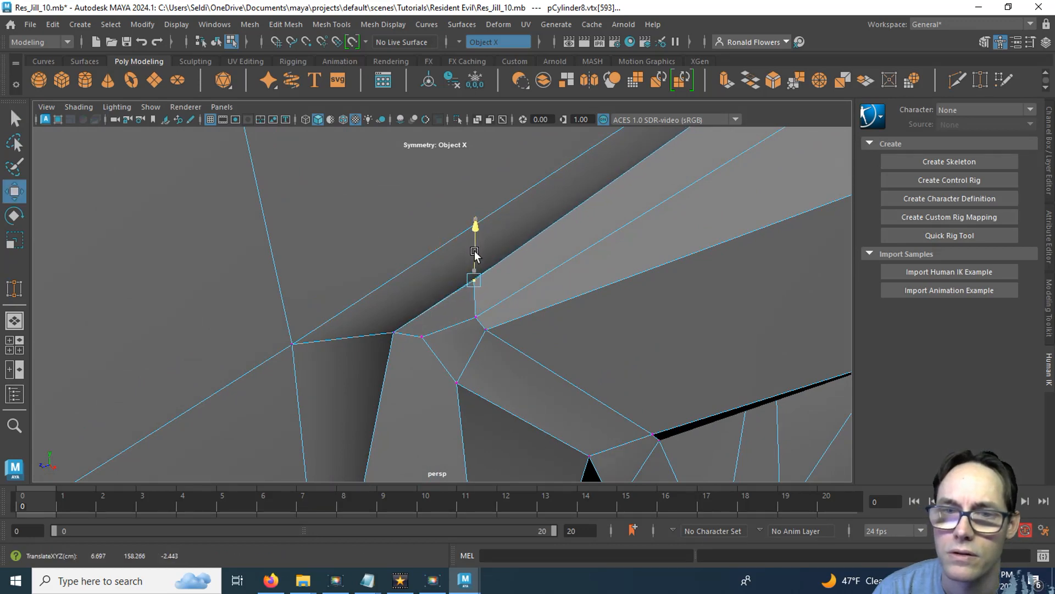
{"action": "left_click_drag", "start_coordinate": [474, 254], "coordinate": [486, 285], "text": "alt"}
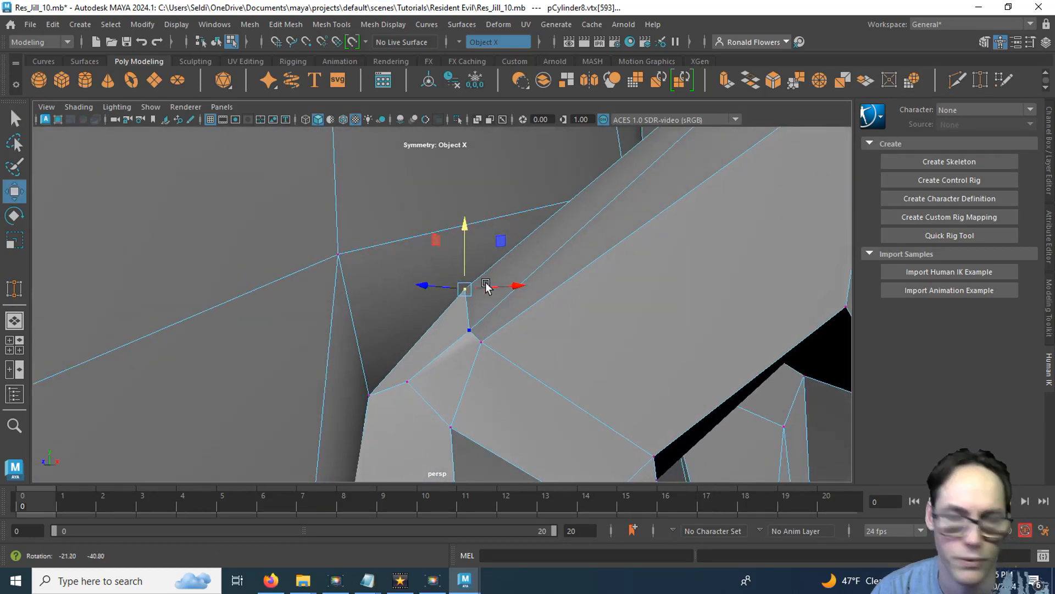
{"action": "key", "text": "3"}
{"action": "left_click_drag", "start_coordinate": [541, 325], "coordinate": [476, 299], "text": "alt"}
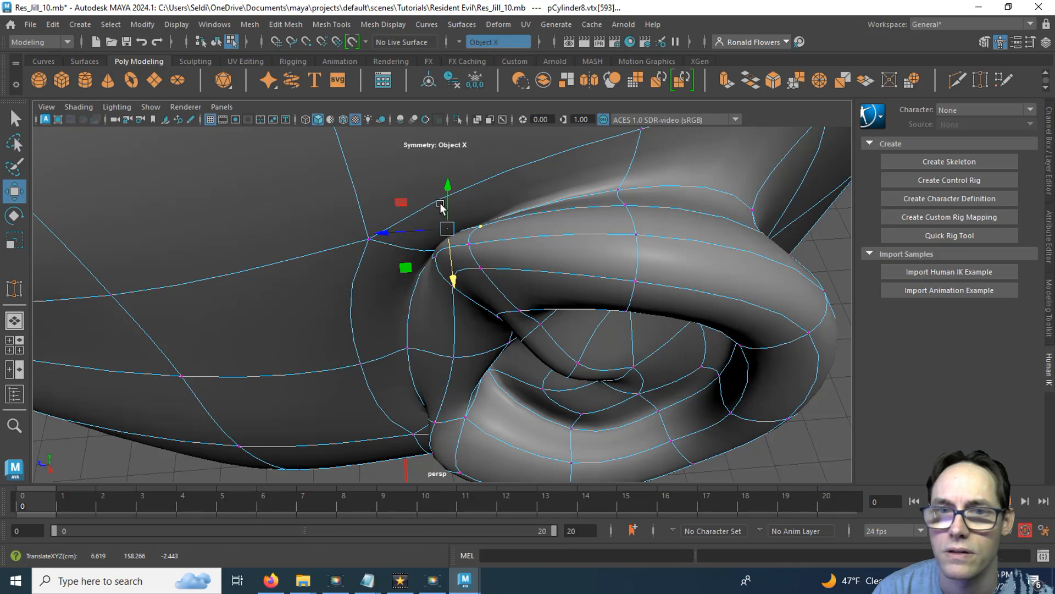
{"action": "left_click_drag", "start_coordinate": [448, 204], "coordinate": [430, 299], "text": "alt"}
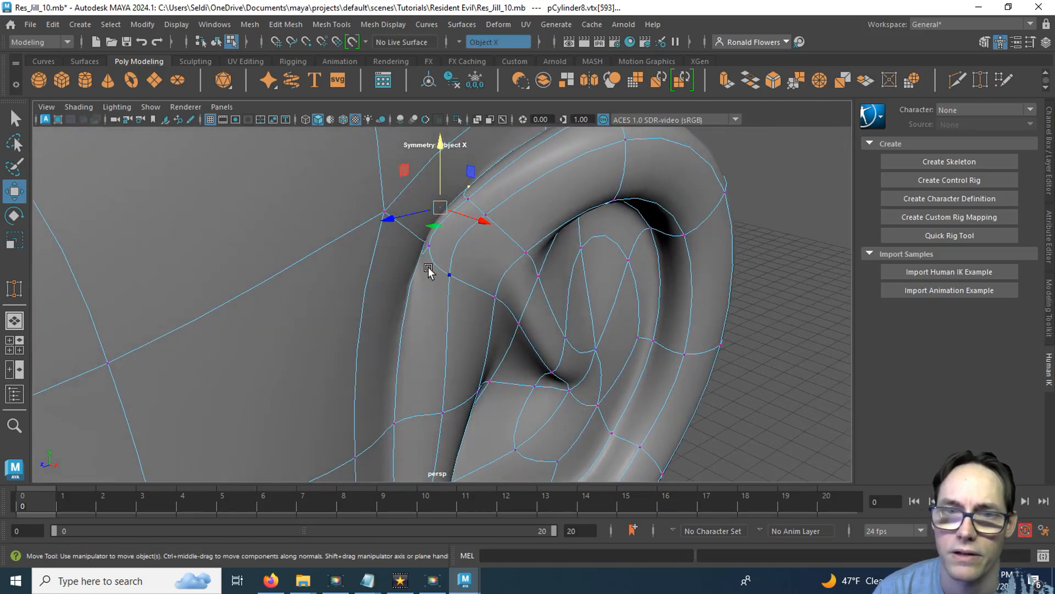
{"action": "scroll", "coordinate": [428, 267], "scroll_direction": "up", "scroll_amount": 3}
{"action": "middle_click_drag", "start_coordinate": [407, 268], "coordinate": [505, 248], "text": "alt"}
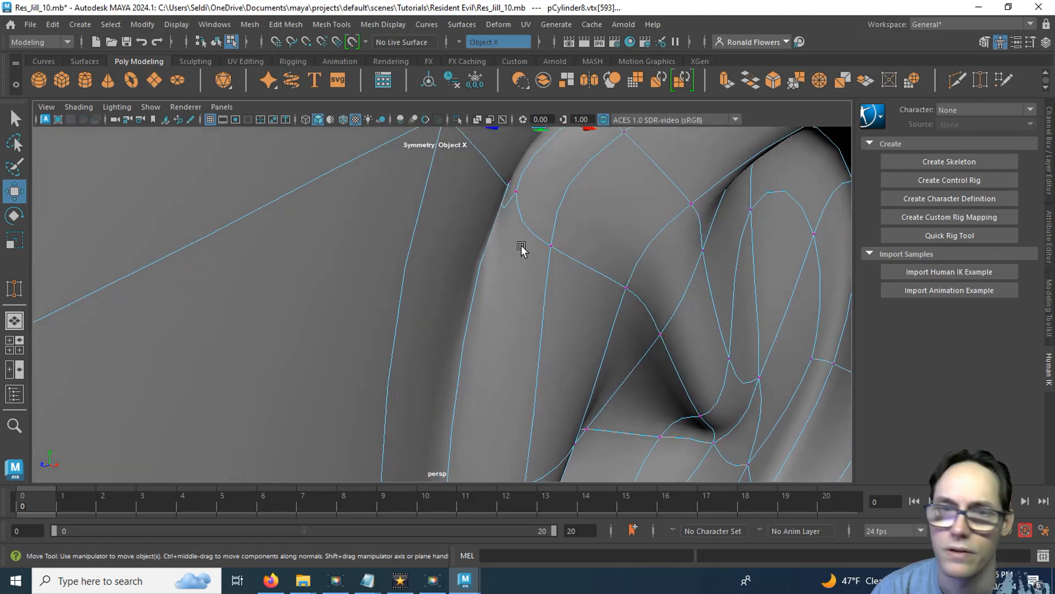
Step: Target-weld the remaining doubled bevel vertices where the ridge joins the outer rim, leaving clean quads at the upper front
{"action": "key", "text": "1"}
{"action": "left_click_drag", "start_coordinate": [523, 247], "coordinate": [457, 302], "text": "alt"}
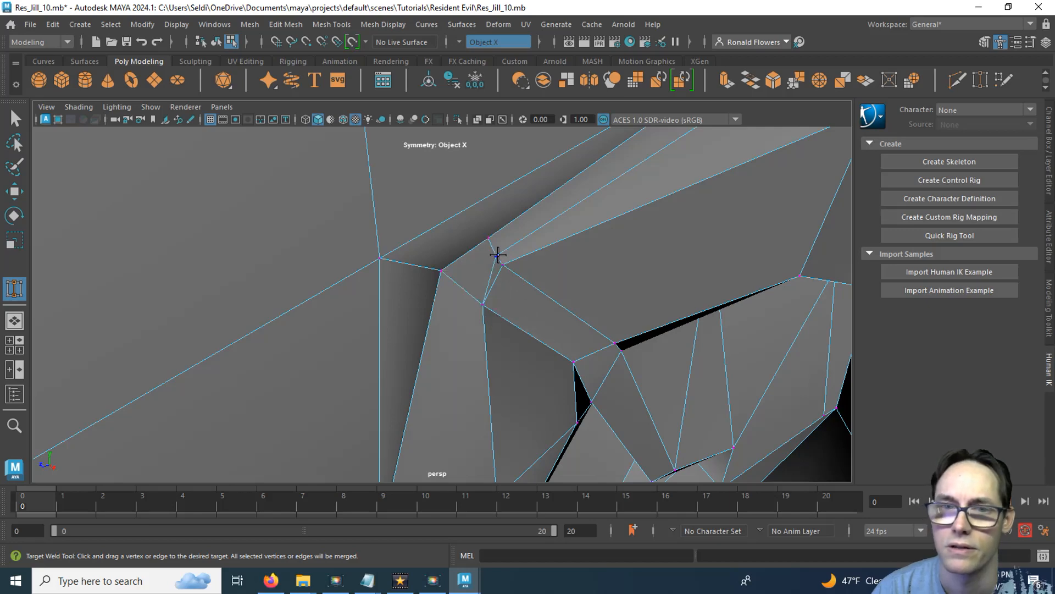
{"action": "mouse_move", "coordinate": [547, 301]}
{"action": "left_mouse_down", "text": "alt"}
{"action": "mouse_move", "coordinate": [509, 242]}
{"action": "mouse_move", "coordinate": [502, 292]}
{"action": "mouse_move", "coordinate": [455, 273]}
{"action": "mouse_move", "coordinate": [529, 291]}
{"action": "left_mouse_up", "text": "alt"}
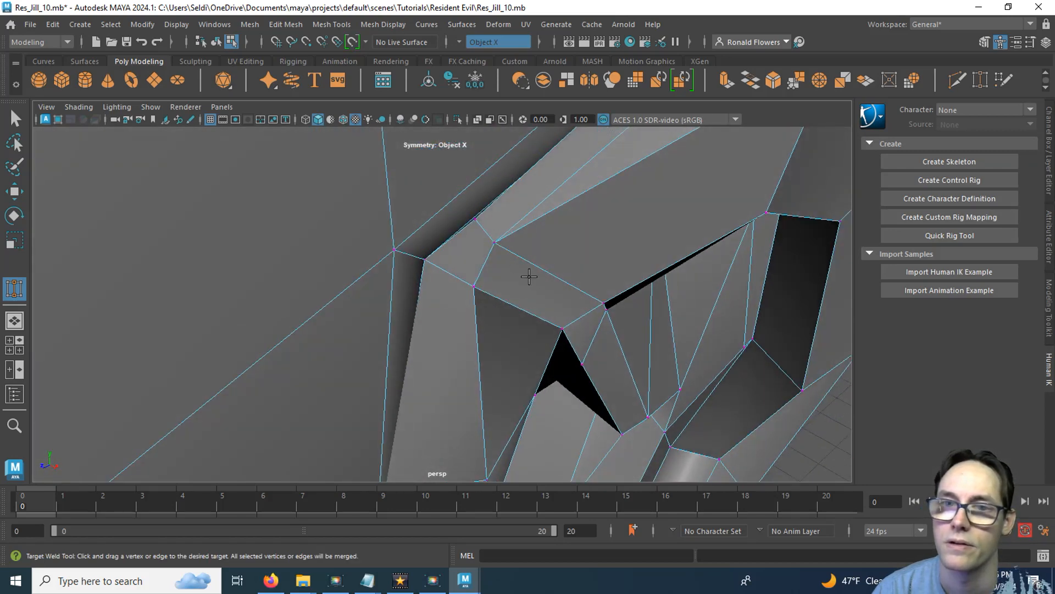
{"action": "scroll", "coordinate": [529, 277], "scroll_direction": "down", "scroll_amount": 1}
{"action": "left_click_drag", "start_coordinate": [530, 278], "coordinate": [512, 257], "text": "alt"}
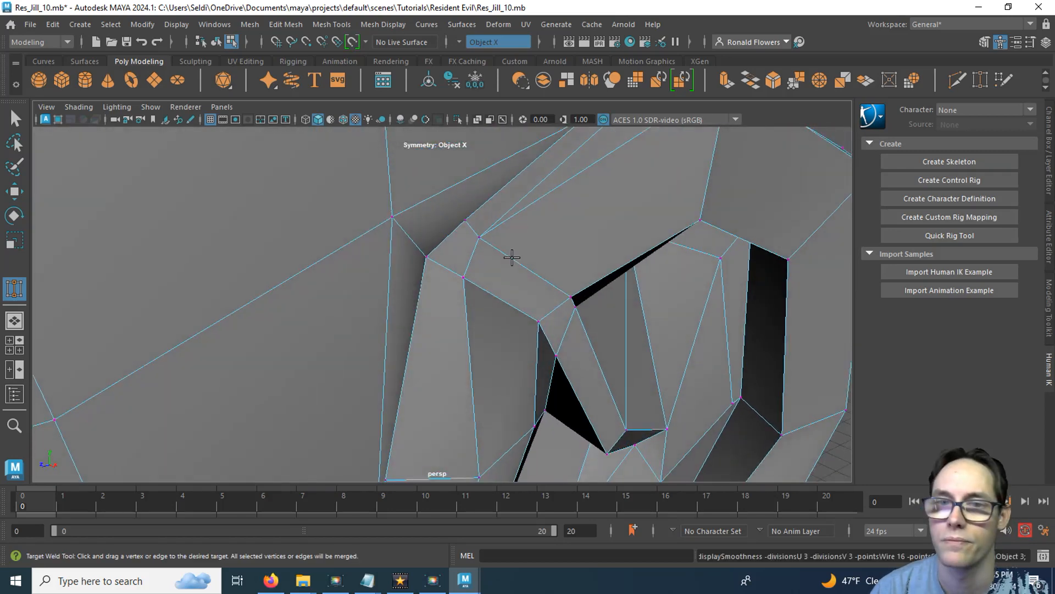
Step: Examine the smoothed ear in object mode with nothing selected, comparing the rim and inner ridge from several angles
{"action": "key", "text": "3"}
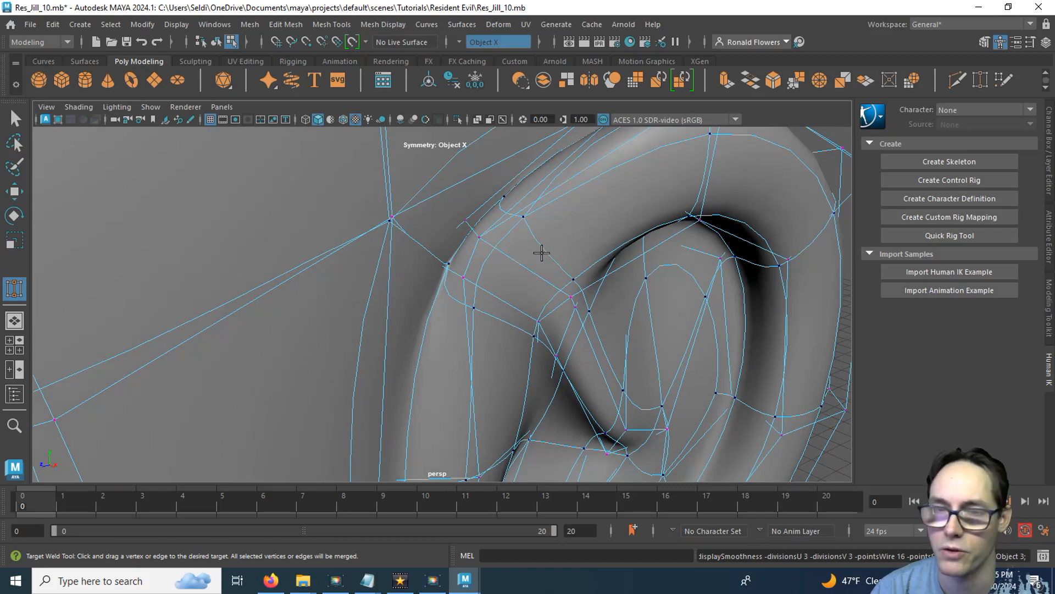
{"action": "key", "text": "1"}
{"action": "key", "text": "3"}
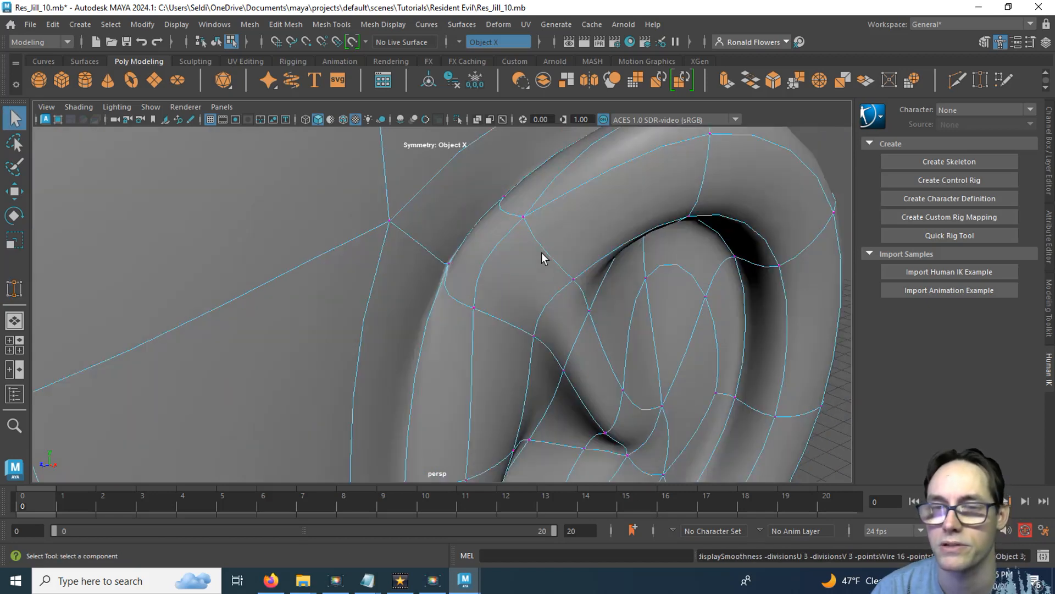
{"action": "left_click_drag", "start_coordinate": [542, 257], "coordinate": [586, 305], "text": "alt"}
{"action": "scroll", "coordinate": [737, 269], "scroll_direction": "down", "scroll_amount": 3}
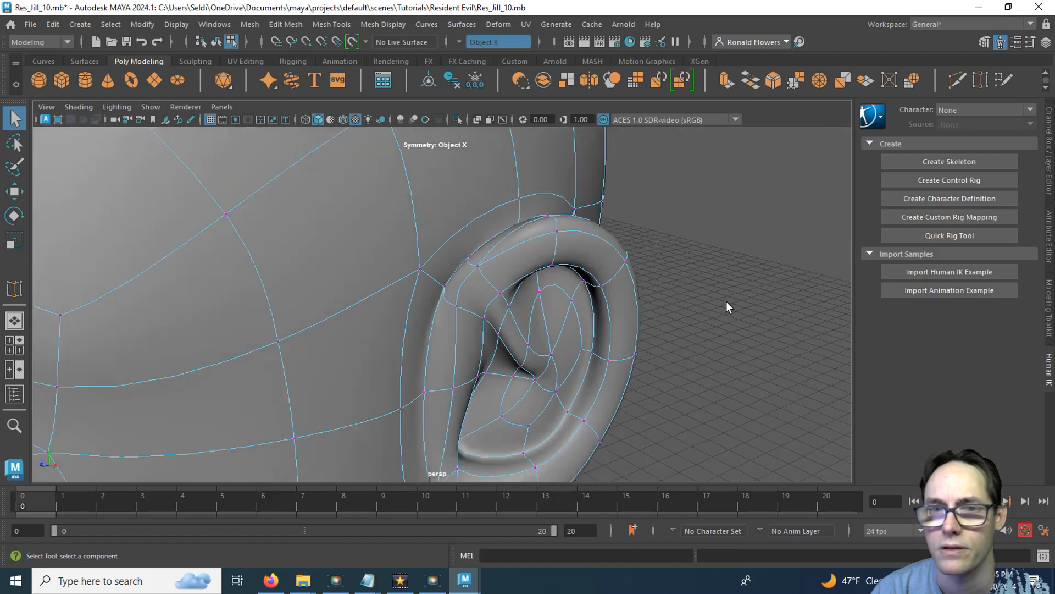
{"action": "left_click_drag", "start_coordinate": [726, 301], "coordinate": [643, 259], "text": "alt"}
{"action": "right_click_drag", "start_coordinate": [702, 237], "coordinate": [775, 172]}
{"action": "mouse_move", "coordinate": [695, 314]}
{"action": "left_mouse_down", "text": "alt"}
{"action": "mouse_move", "coordinate": [575, 302]}
{"action": "mouse_move", "coordinate": [624, 255]}
{"action": "mouse_move", "coordinate": [707, 292]}
{"action": "mouse_move", "coordinate": [713, 317]}
{"action": "left_mouse_up", "text": "alt"}
Step: Reposition the vertex at the upper back of the ear's inner hollow, adjusting its position and depth relative to the outer rim
{"action": "left_click", "coordinate": [555, 302]}
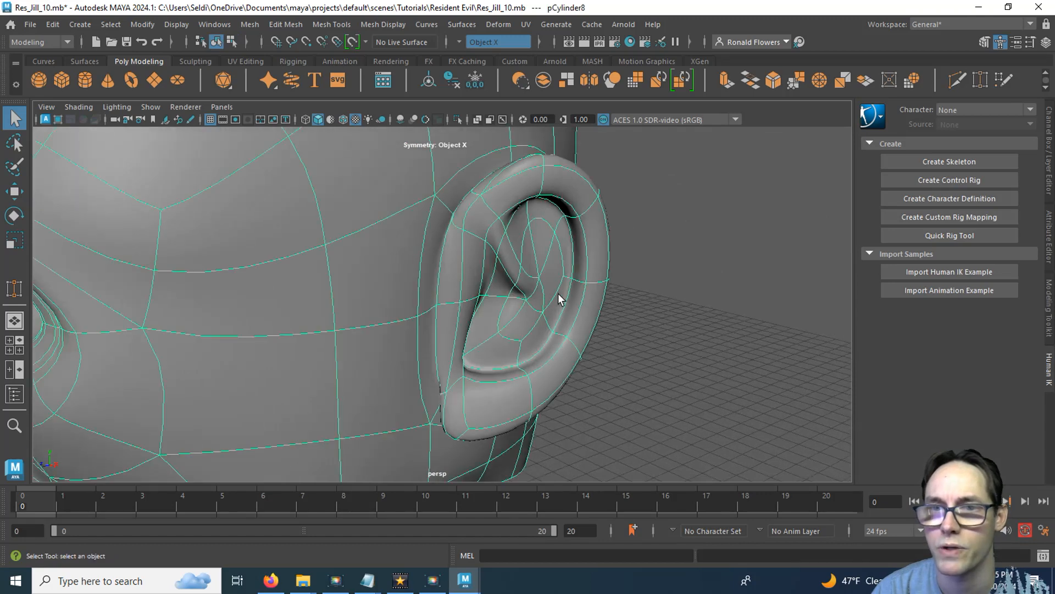
{"action": "scroll", "coordinate": [558, 293], "scroll_direction": "up", "scroll_amount": 4}
{"action": "middle_click_drag", "start_coordinate": [596, 251], "coordinate": [474, 248], "text": "alt"}
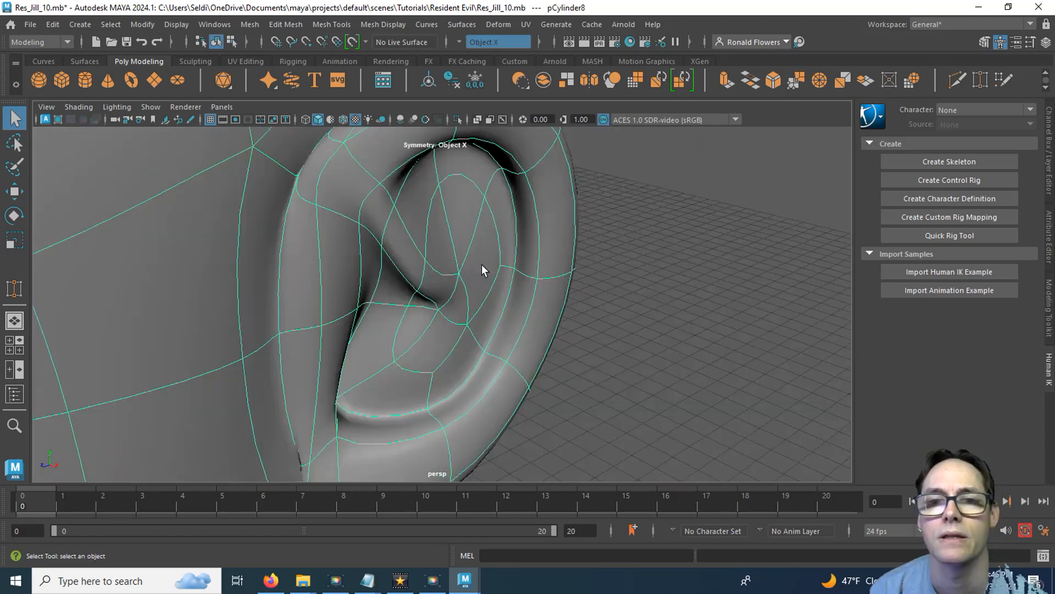
{"action": "scroll", "coordinate": [482, 265], "scroll_direction": "up", "scroll_amount": 1}
{"action": "left_click_drag", "start_coordinate": [470, 215], "coordinate": [455, 259], "text": "alt"}
{"action": "right_click_drag", "start_coordinate": [454, 259], "coordinate": [406, 187]}
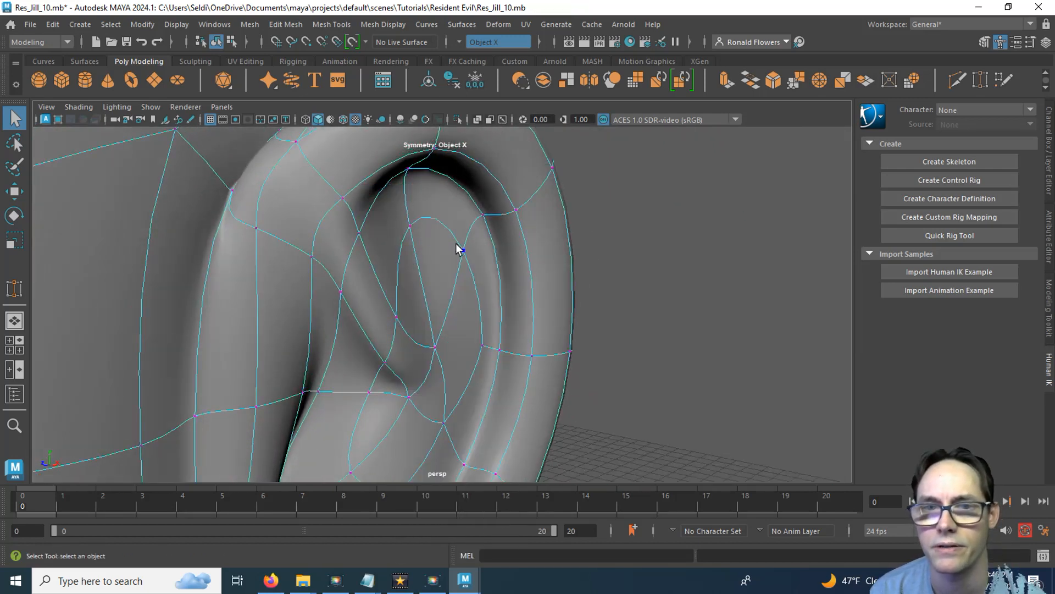
{"action": "left_click", "coordinate": [460, 250]}
{"action": "left_click_drag", "start_coordinate": [460, 250], "coordinate": [429, 300], "text": "alt"}
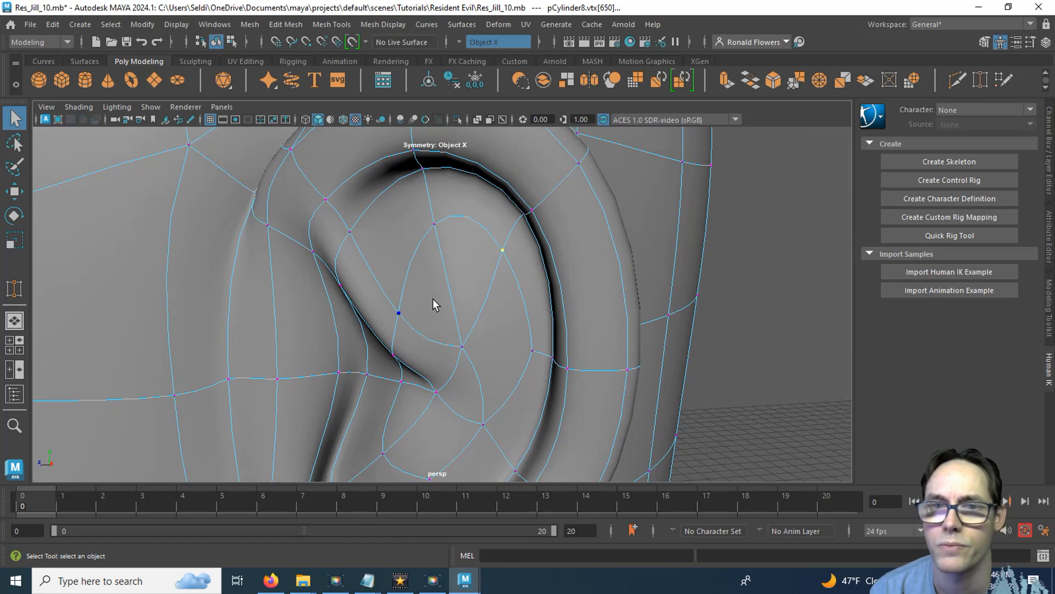
{"action": "key", "text": "e"}
{"action": "key", "text": "w"}
{"action": "left_click_drag", "start_coordinate": [471, 275], "coordinate": [530, 234], "text": "alt"}
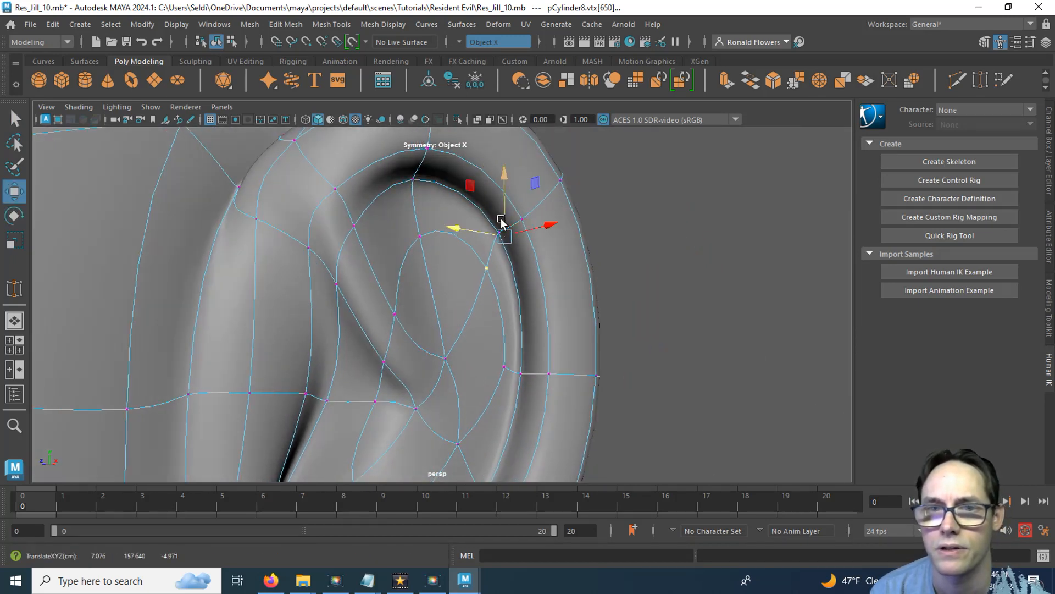
{"action": "left_click_drag", "start_coordinate": [507, 184], "coordinate": [433, 214], "text": "alt"}
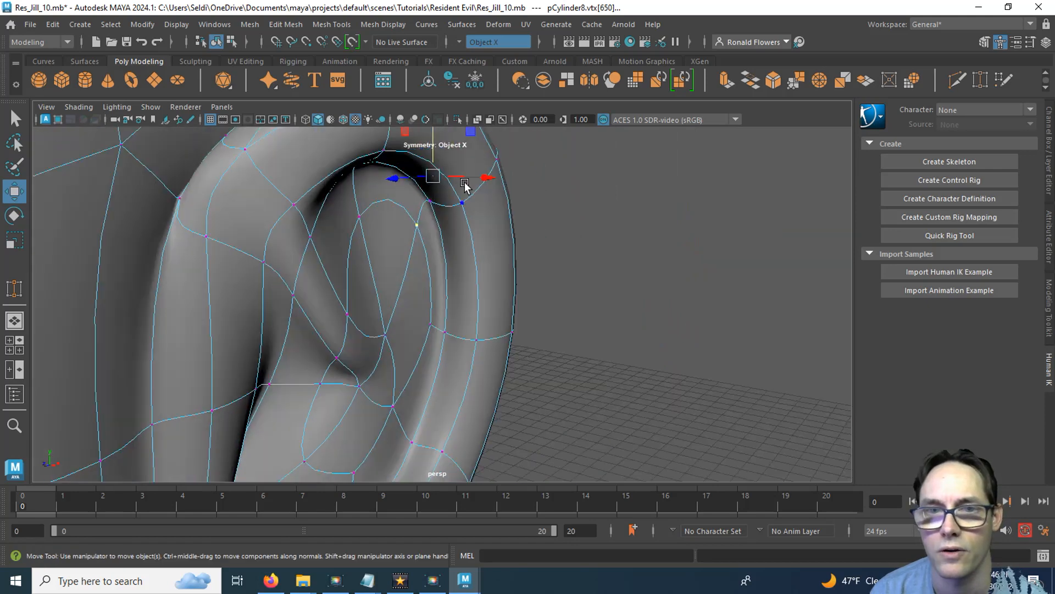
{"action": "left_click_drag", "start_coordinate": [484, 175], "coordinate": [416, 215]}
Step: Shift the vertex at the middle of the inner hollow's back edge sideways to reshape the groove beside the outer rim
{"action": "left_click", "coordinate": [396, 246]}
{"action": "left_click_drag", "start_coordinate": [403, 258], "coordinate": [489, 248], "text": "alt"}
{"action": "left_click", "coordinate": [490, 248]}
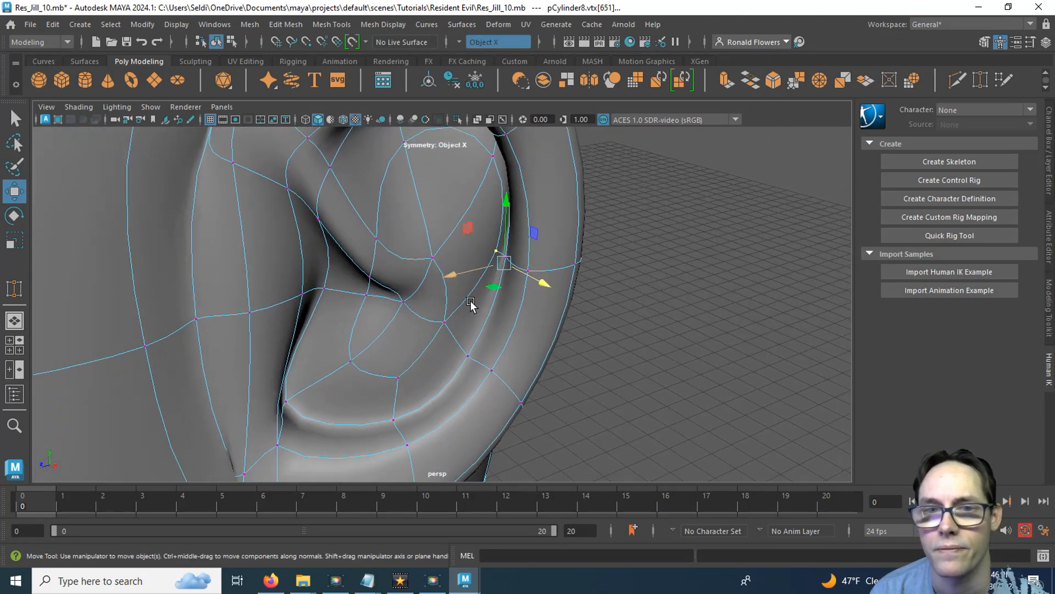
{"action": "left_click_drag", "start_coordinate": [470, 301], "coordinate": [488, 298], "text": "alt"}
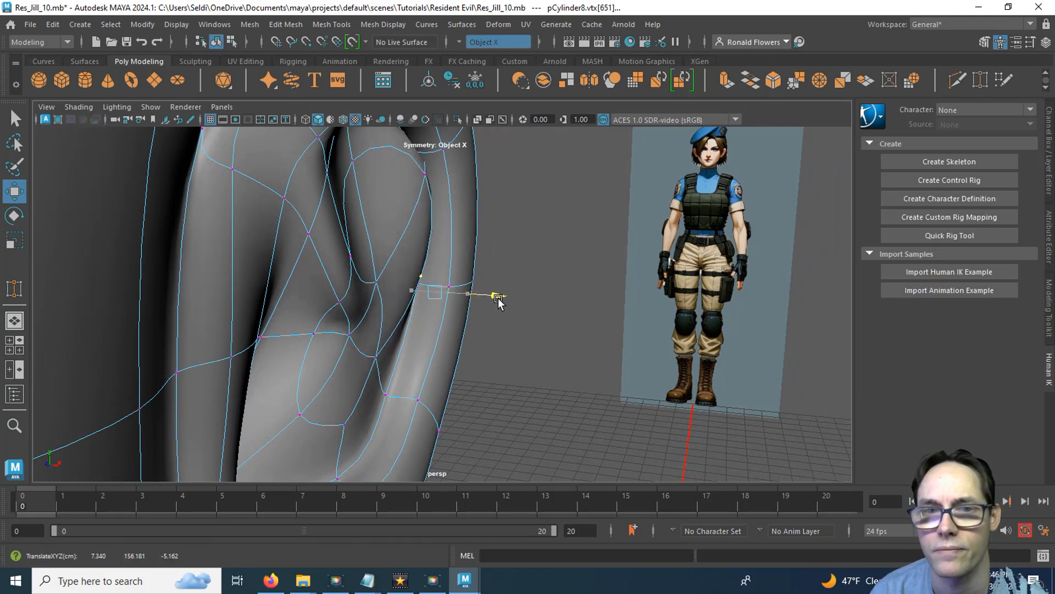
{"action": "middle_click_drag", "start_coordinate": [462, 319], "coordinate": [493, 245], "text": "alt"}
Step: Move the vertex at the hollow's lower back edge sideways to shape the groove, and return to object mode with nothing selected
{"action": "left_click_drag", "start_coordinate": [446, 299], "coordinate": [412, 295], "text": "alt"}
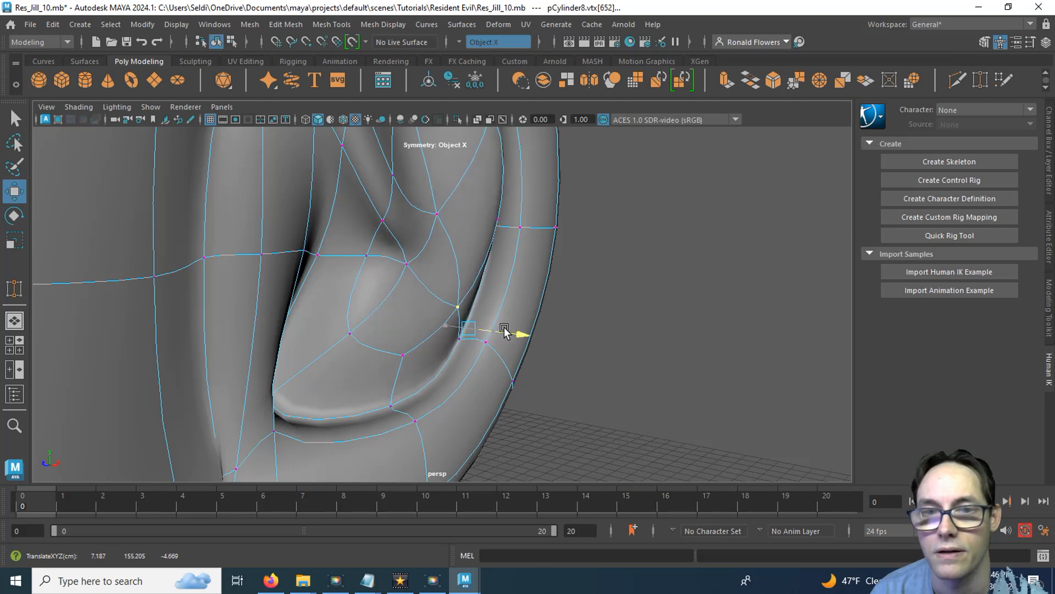
{"action": "left_click_drag", "start_coordinate": [510, 325], "coordinate": [528, 268], "text": "alt"}
{"action": "right_click_drag", "start_coordinate": [527, 268], "coordinate": [559, 179]}
{"action": "left_click", "coordinate": [549, 285]}
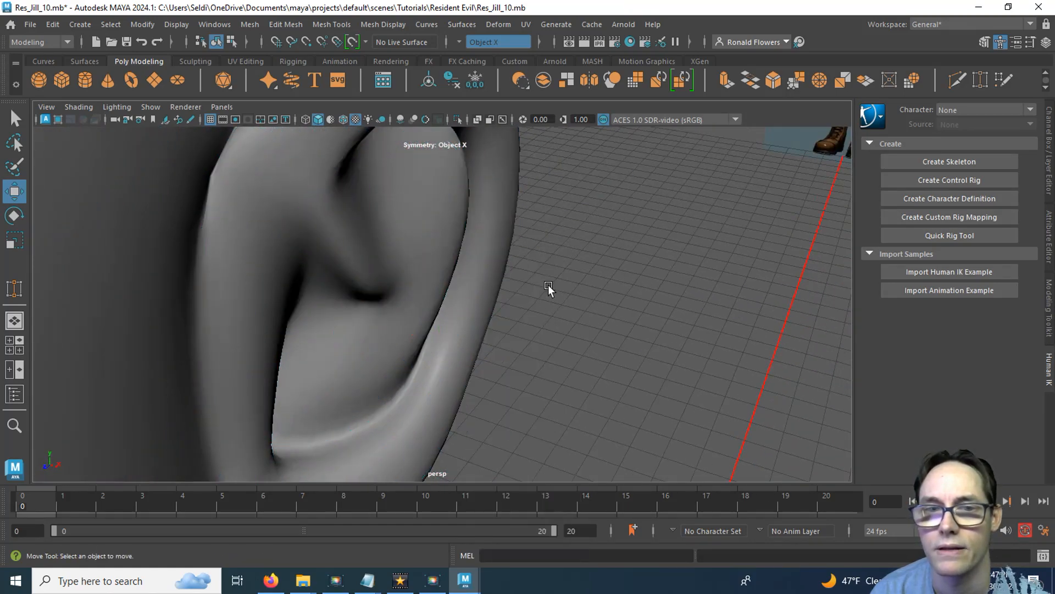
Step: Turn off the head mesh's smooth preview, check the low-poly head and ear from several angles, and save the scene
{"action": "scroll", "coordinate": [549, 284], "scroll_direction": "down", "scroll_amount": 5}
{"action": "left_click_drag", "start_coordinate": [545, 293], "coordinate": [483, 317], "text": "alt"}
{"action": "left_click", "coordinate": [500, 335]}
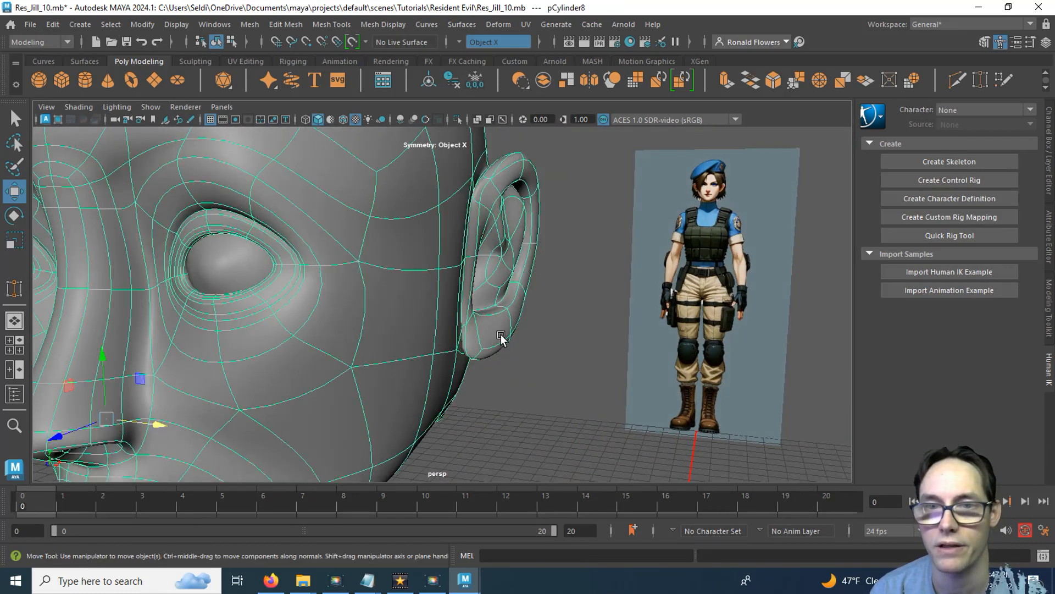
{"action": "key", "text": "1"}
{"action": "left_click", "coordinate": [572, 344]}
{"action": "left_click_drag", "start_coordinate": [601, 289], "coordinate": [542, 311], "text": "alt"}
{"action": "left_click_drag", "start_coordinate": [504, 230], "coordinate": [475, 288], "text": "alt"}
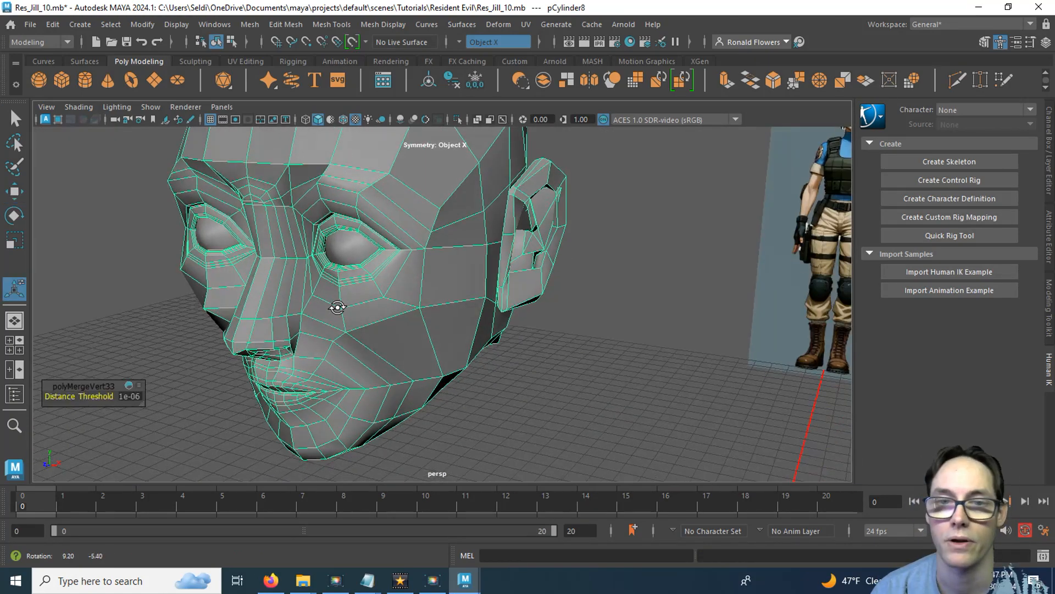
{"action": "left_click_drag", "start_coordinate": [337, 307], "coordinate": [424, 315], "text": "alt"}
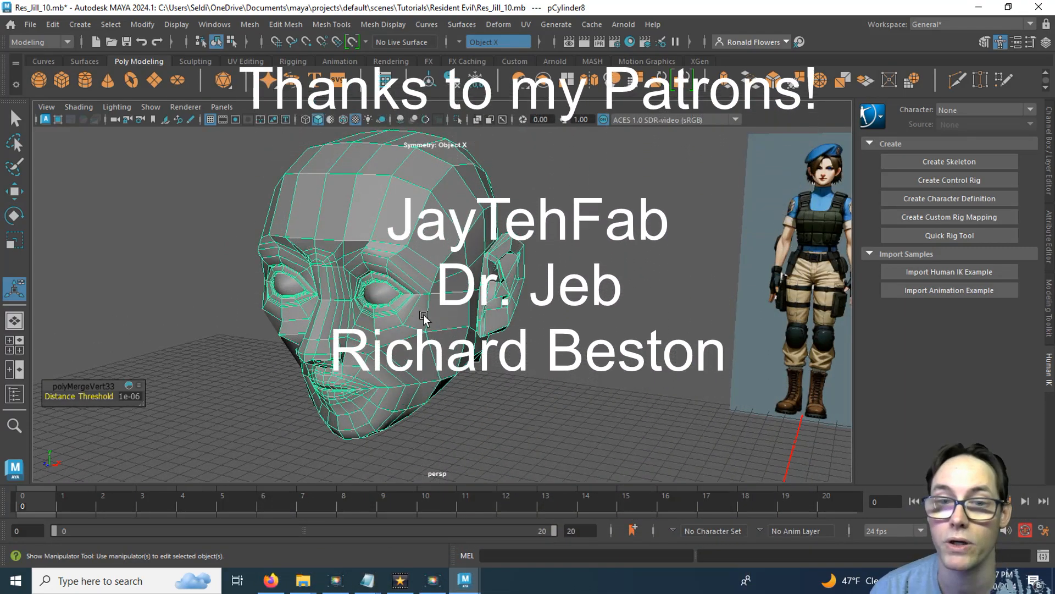
{"action": "key", "text": "ctrl+s"}
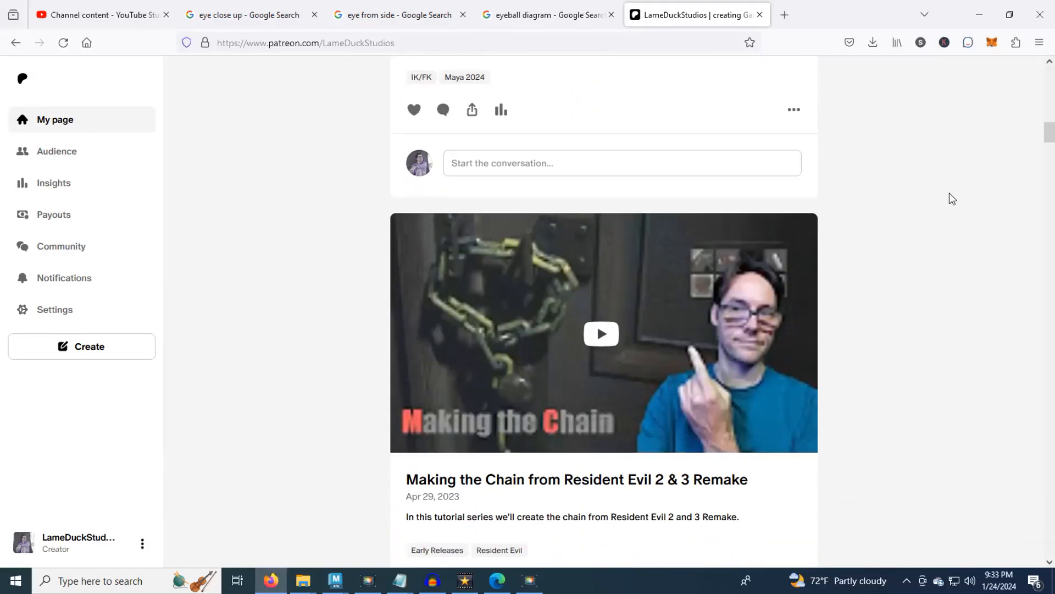
{"action": "scroll", "coordinate": [952, 199], "scroll_direction": "down", "scroll_amount": 6}
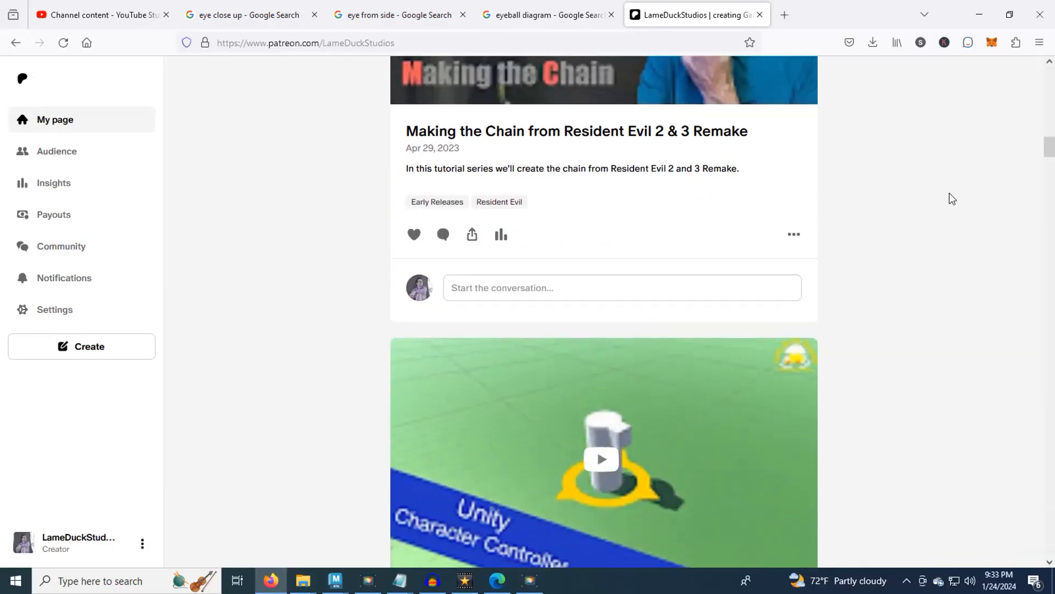
{"action": "scroll", "coordinate": [949, 194], "scroll_direction": "down", "scroll_amount": 12}
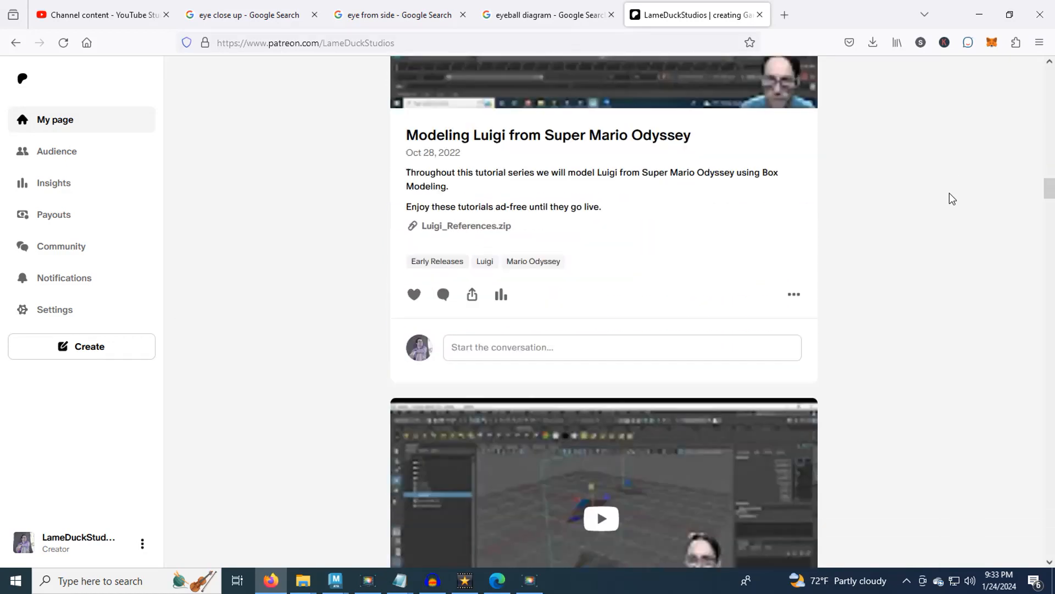
{"action": "scroll", "coordinate": [949, 197], "scroll_direction": "down", "scroll_amount": 12}
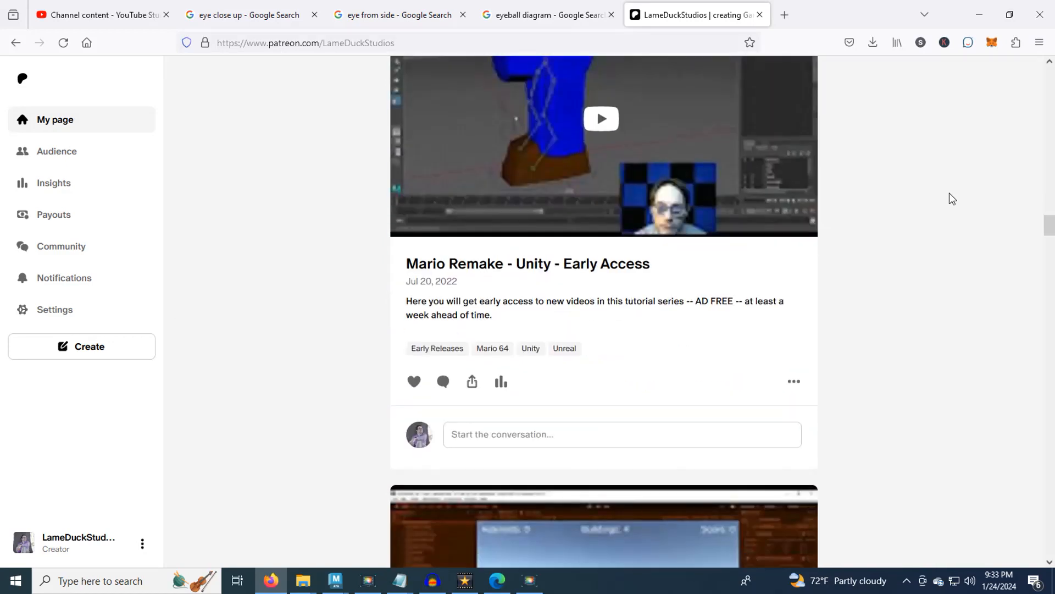
{"action": "scroll", "coordinate": [949, 196], "scroll_direction": "down", "scroll_amount": 9}
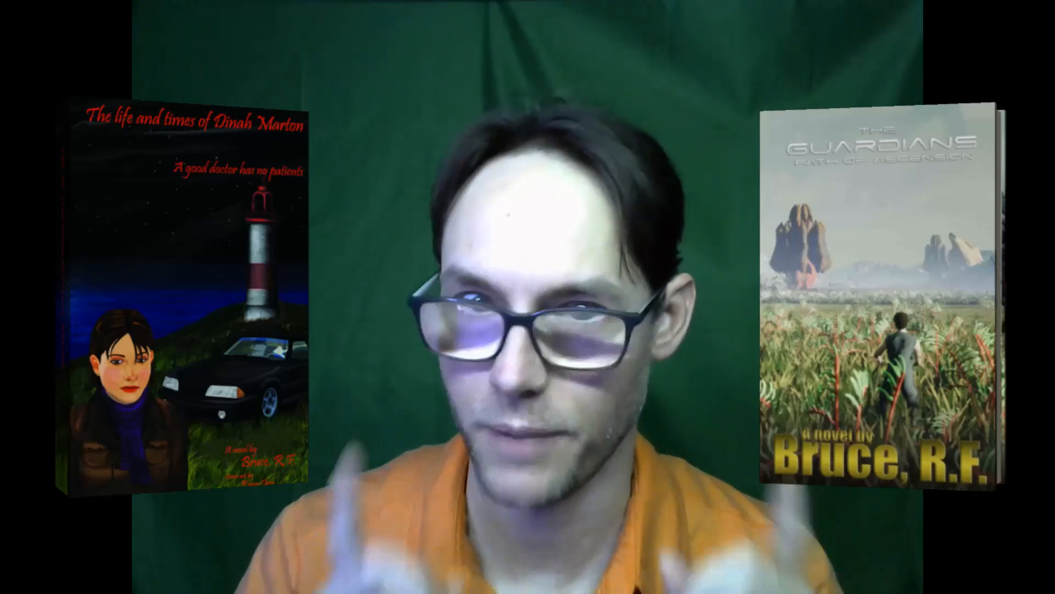